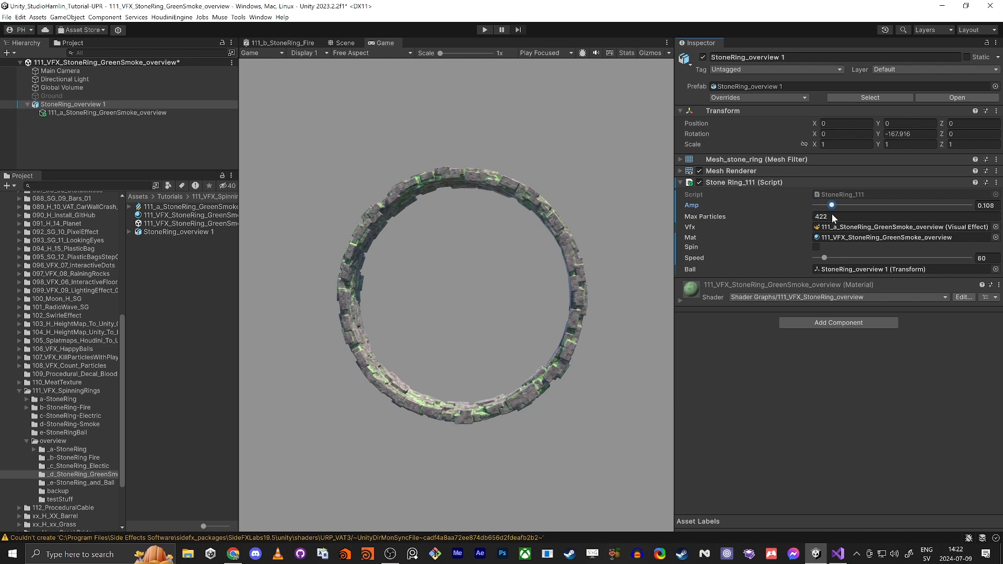
# Step: Set the overview stone ring's Amp to about 0.934 and open the 111_d_StoneRing_Smoke scene, saving the modified scene
pyautogui.moveTo(839, 215); pyautogui.dragTo(960, 223)
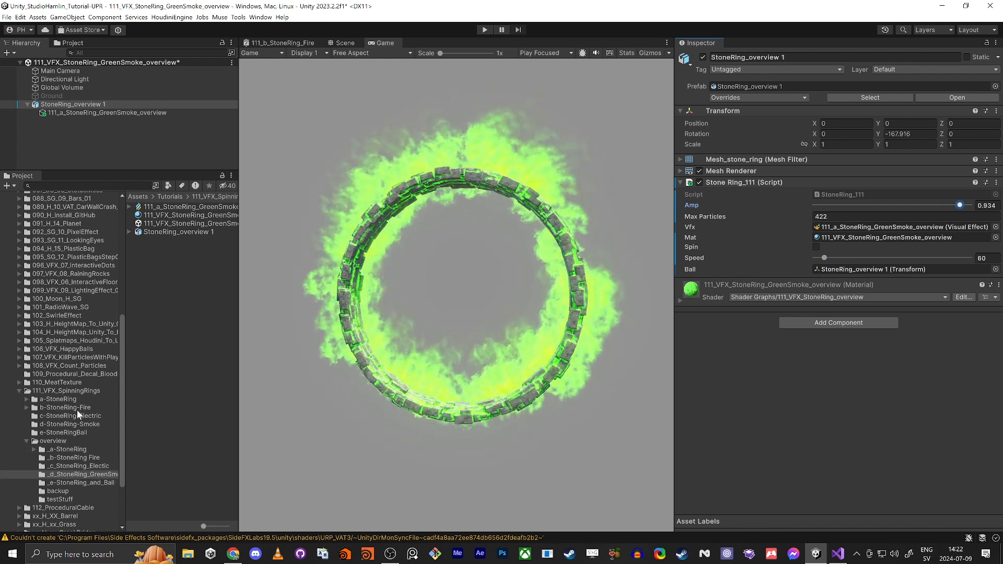
pyautogui.click(72, 425)
pyautogui.doubleClick(157, 215)
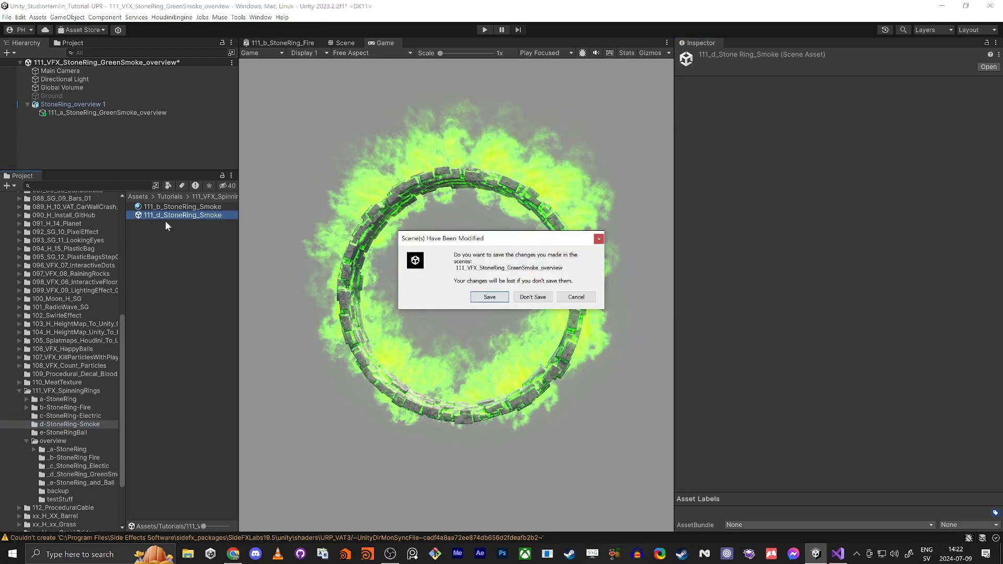
pyautogui.click(486, 298)
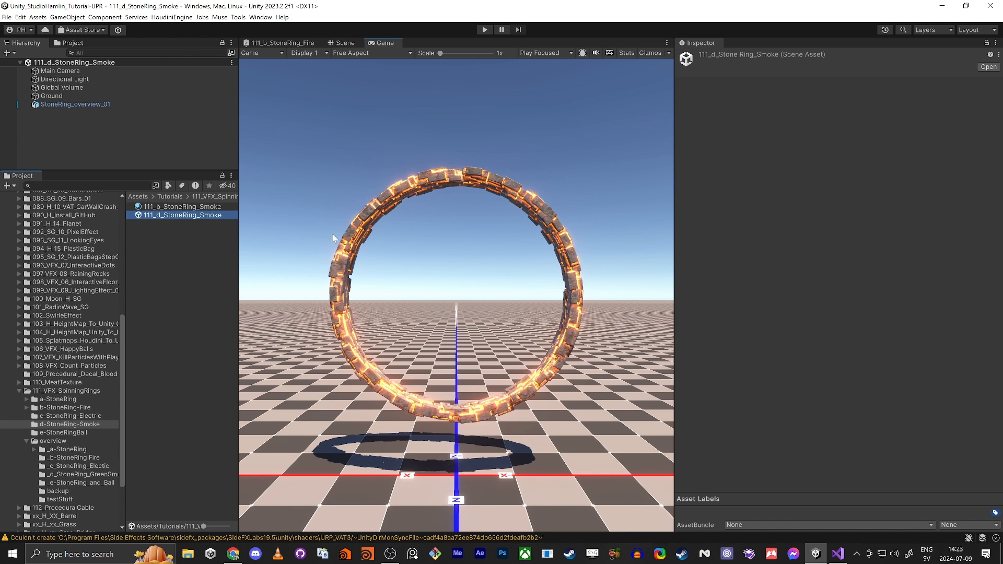
pyautogui.click(296, 385)
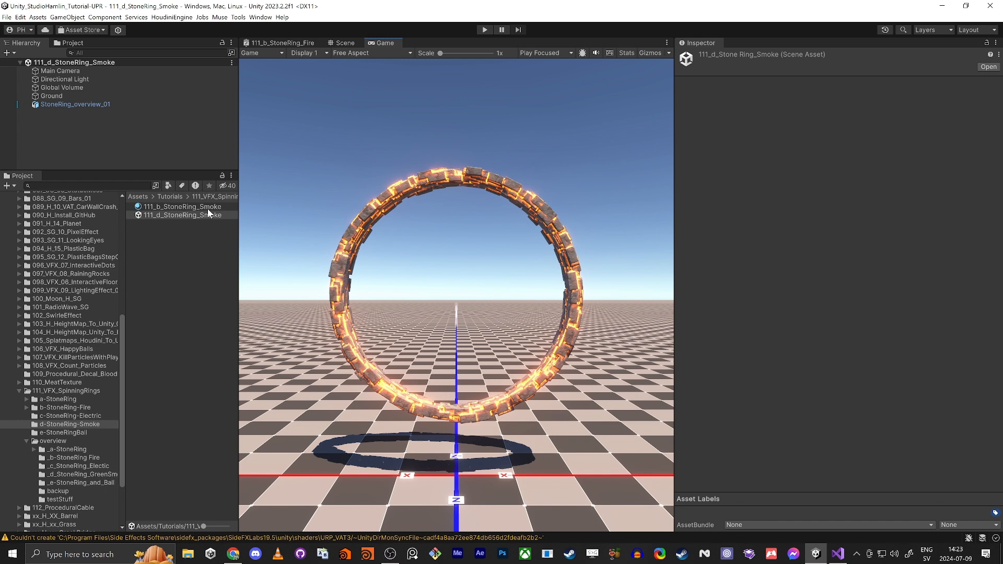
# Step: Change Color 2 of the 111_b_StoneRing_Smoke material to green (R 0, G 191, B 6) and set its amp to 0
pyautogui.click(180, 206)
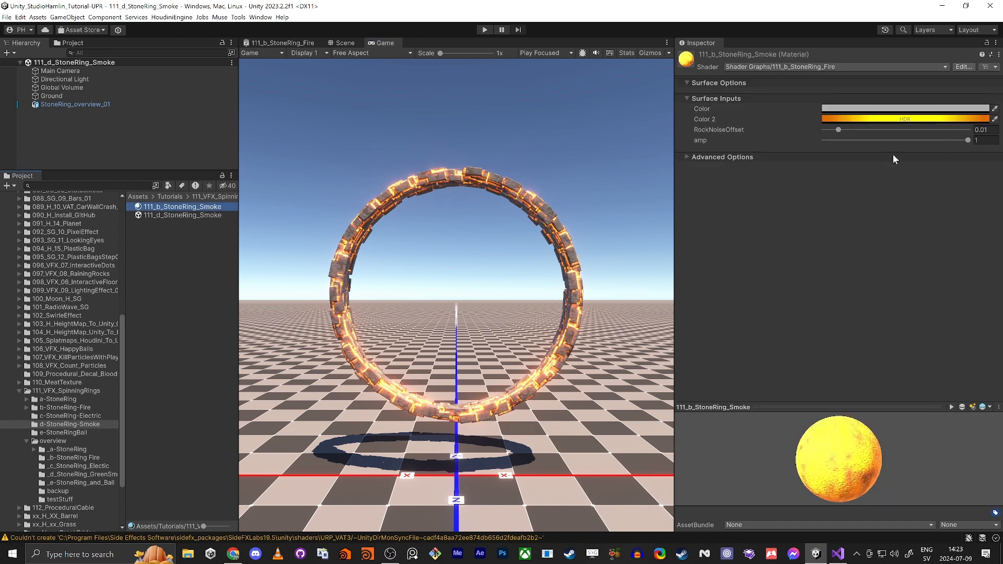
pyautogui.click(907, 119)
pyautogui.moveTo(979, 170); pyautogui.dragTo(913, 162)
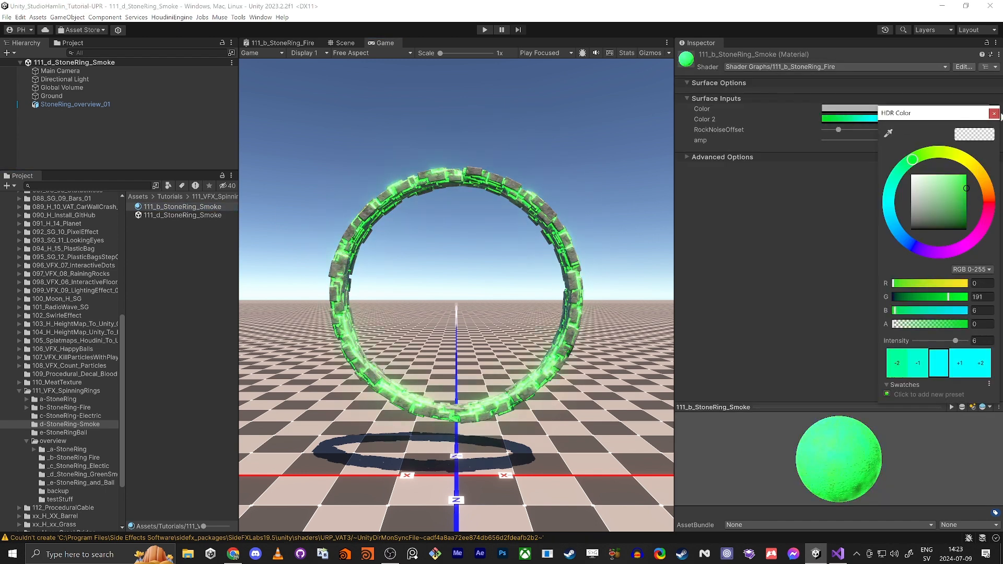
pyautogui.click(990, 115)
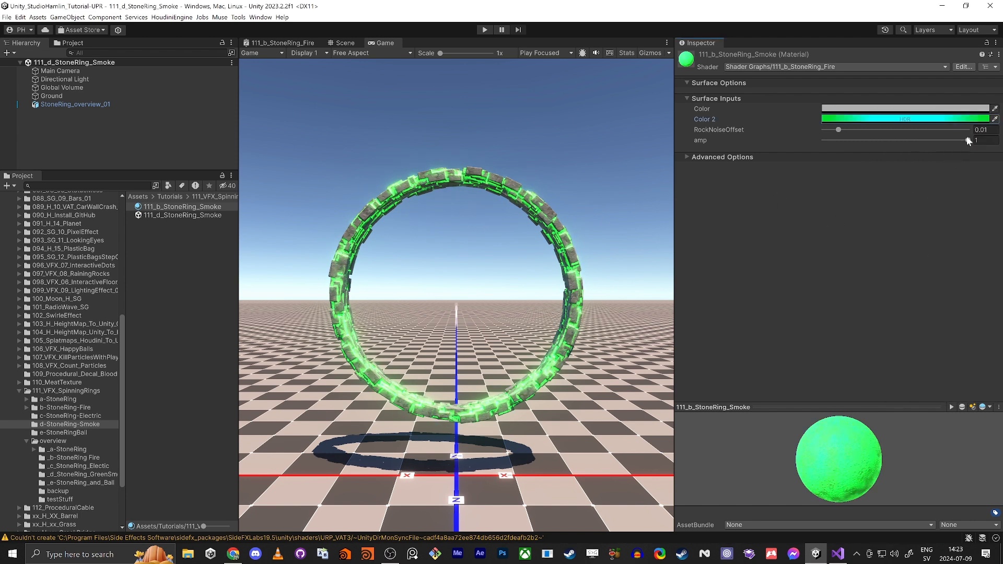
pyautogui.moveTo(965, 140); pyautogui.dragTo(628, 213)
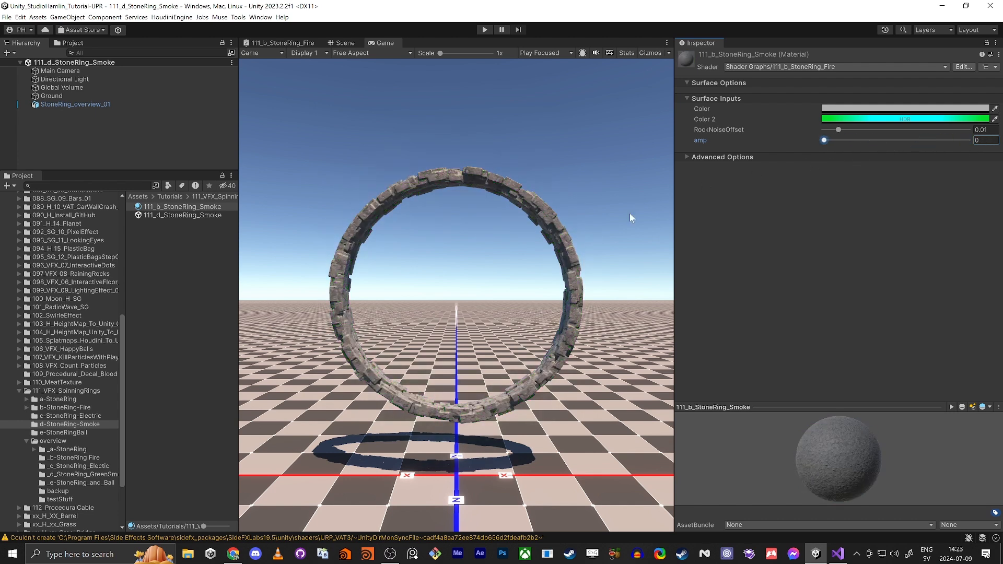
# Step: Create a Visual Effect Graph from the Minimal System template in the d-StoneRing-Smoke folder, named 111_d_StoneRing_SmokeVFX
pyautogui.rightClick(155, 311)
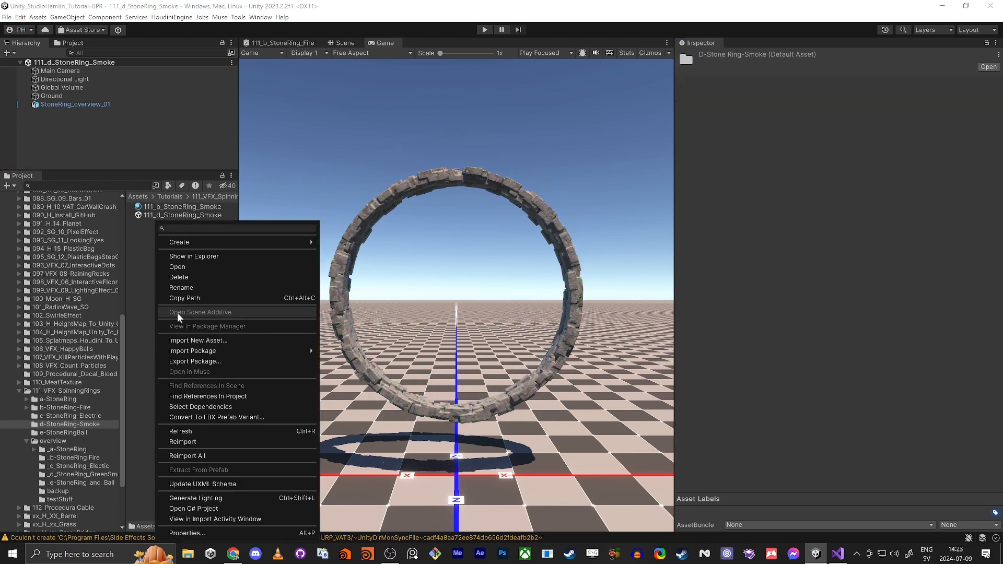
pyautogui.moveTo(204, 240)
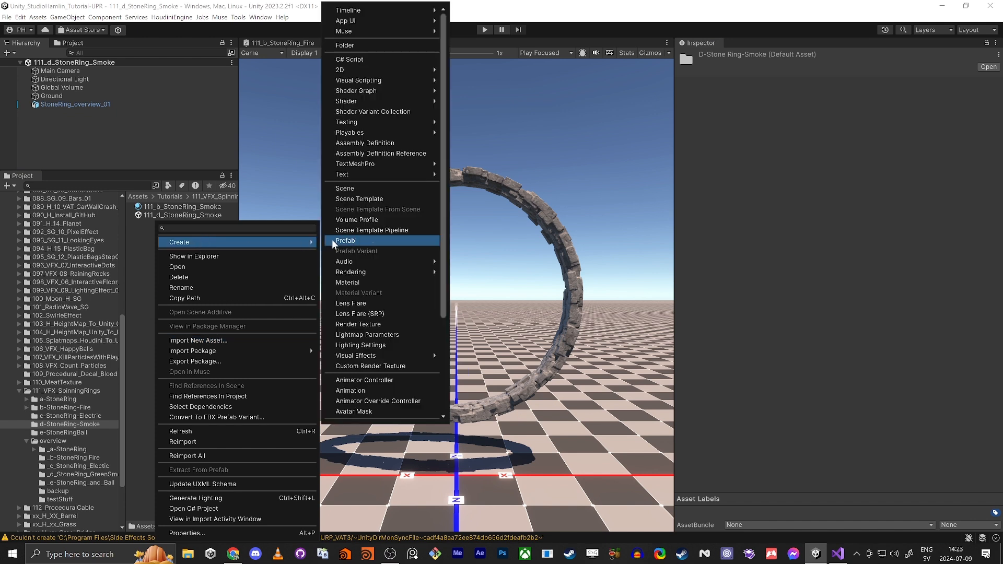
pyautogui.moveTo(399, 355)
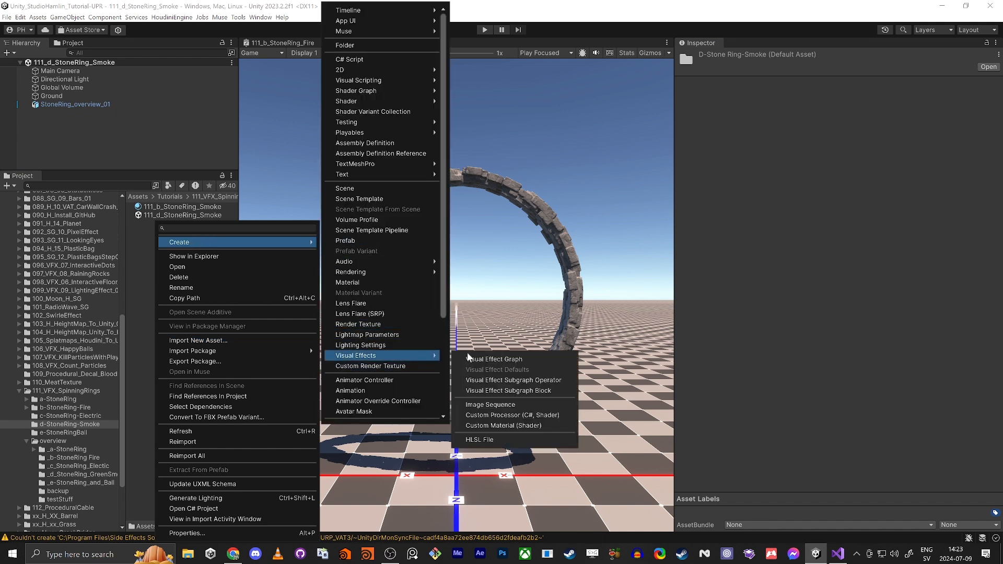
pyautogui.click(496, 358)
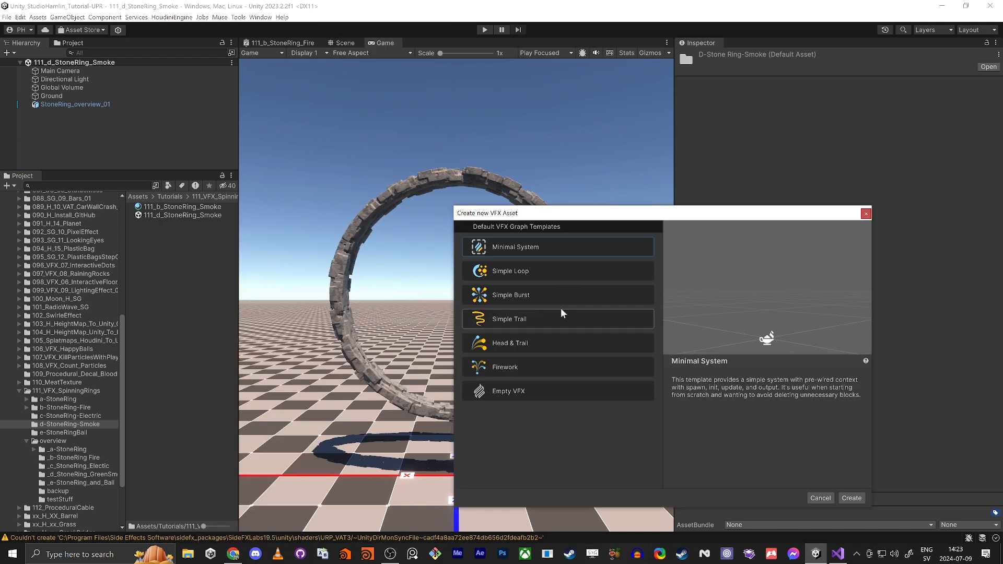
pyautogui.doubleClick(548, 247)
pyautogui.write('111')
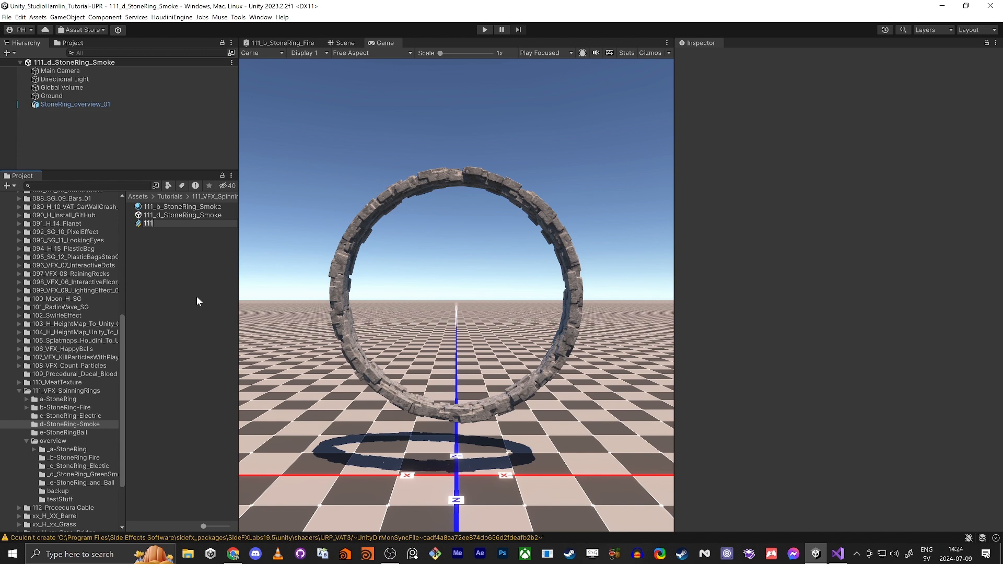
pyautogui.write('_d_StoneRing_SmokeVFX')
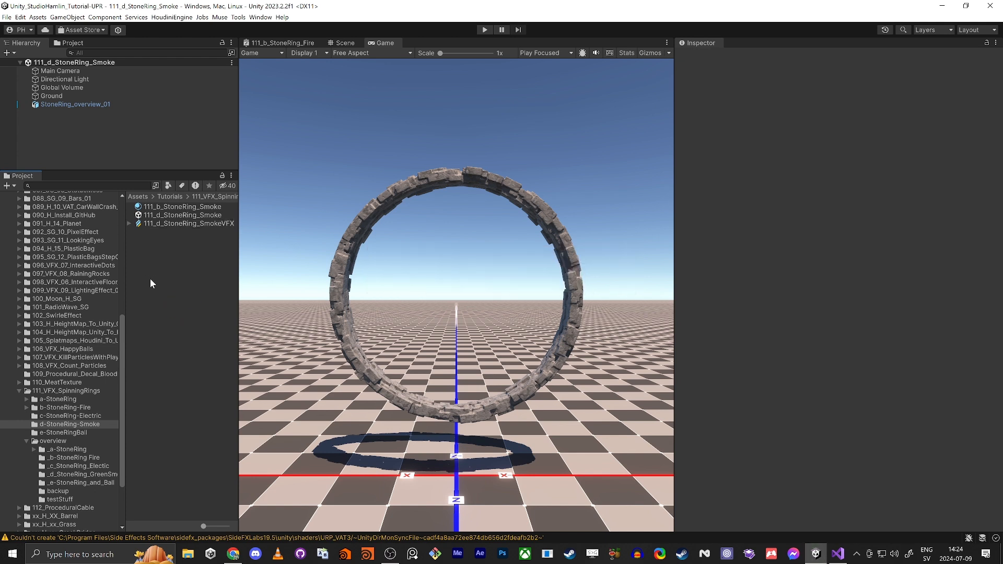
# Step: Add the 111_d_StoneRing_SmokeVFX effect to the scene as a child of StoneRing_overview_01
pyautogui.moveTo(172, 223); pyautogui.dragTo(73, 109)
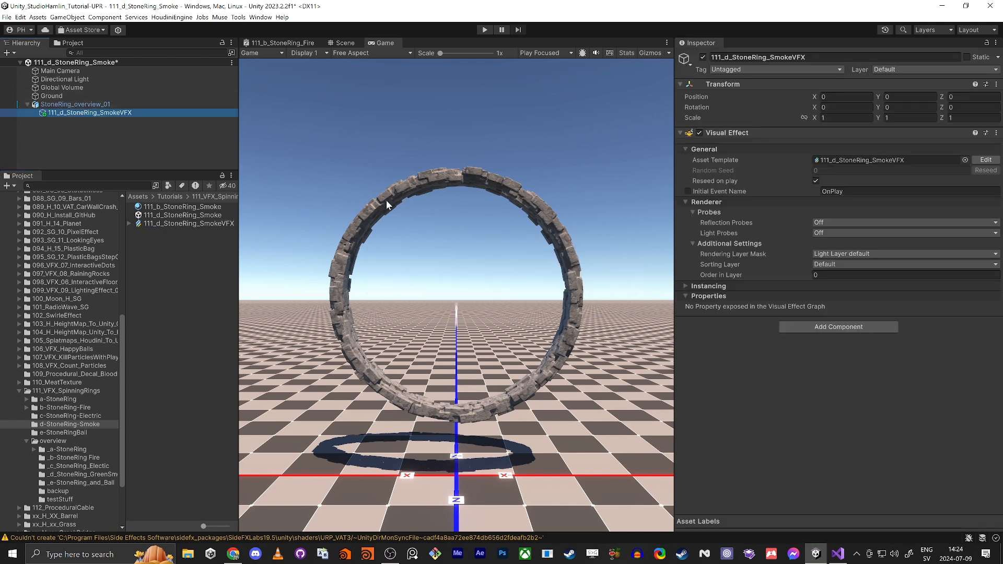
pyautogui.click(75, 106)
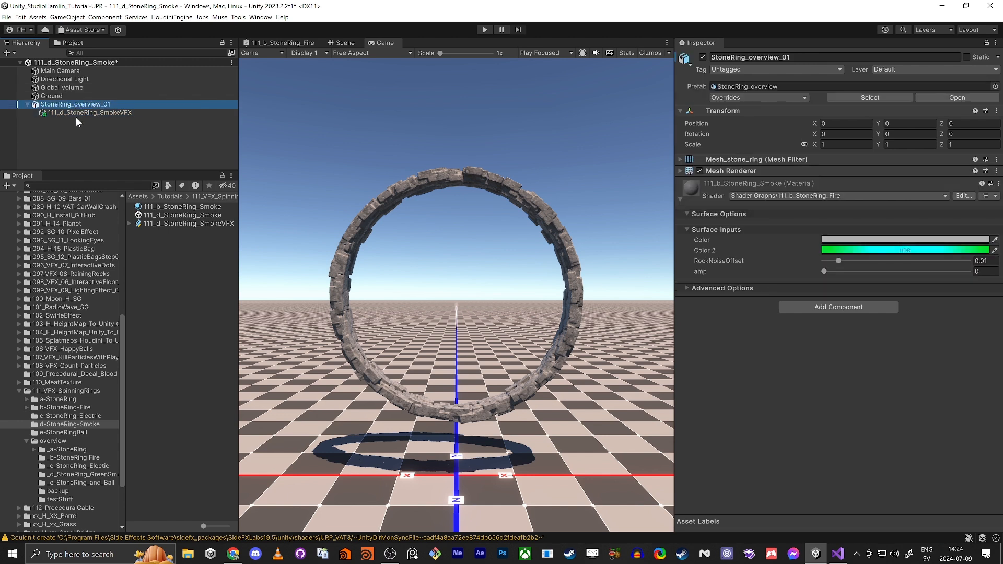
pyautogui.click(76, 112)
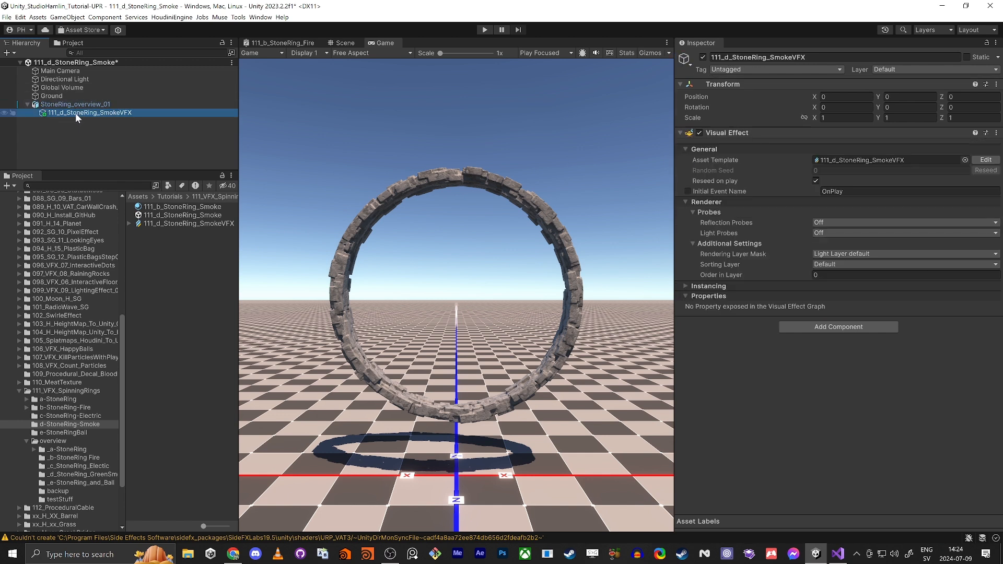
# Step: Open the 111_d_StoneRing_SmokeVFX graph for editing and dock its window in the central view area before the 111_b_StoneRing_Fire graph
pyautogui.click(155, 224)
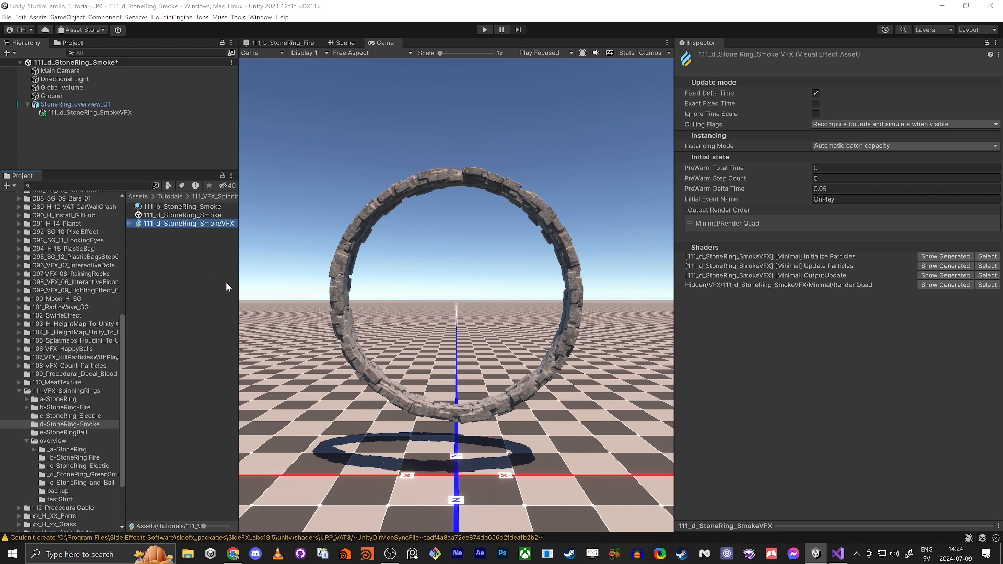
pyautogui.hotkey('ctrl', 's')
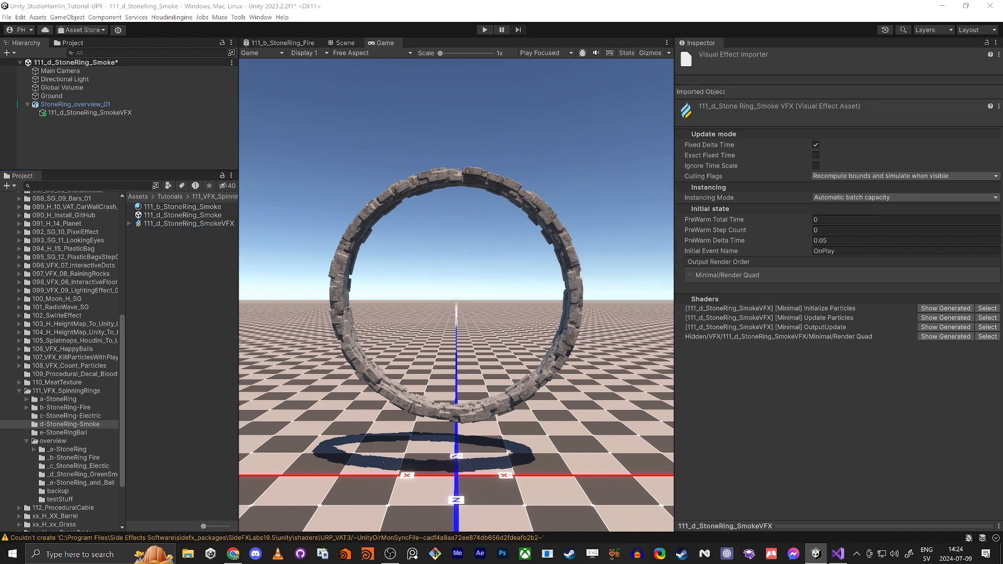
pyautogui.moveTo(427, 202); pyautogui.dragTo(262, 42)
pyautogui.moveTo(400, 219); pyautogui.dragTo(421, 255, button='middle')
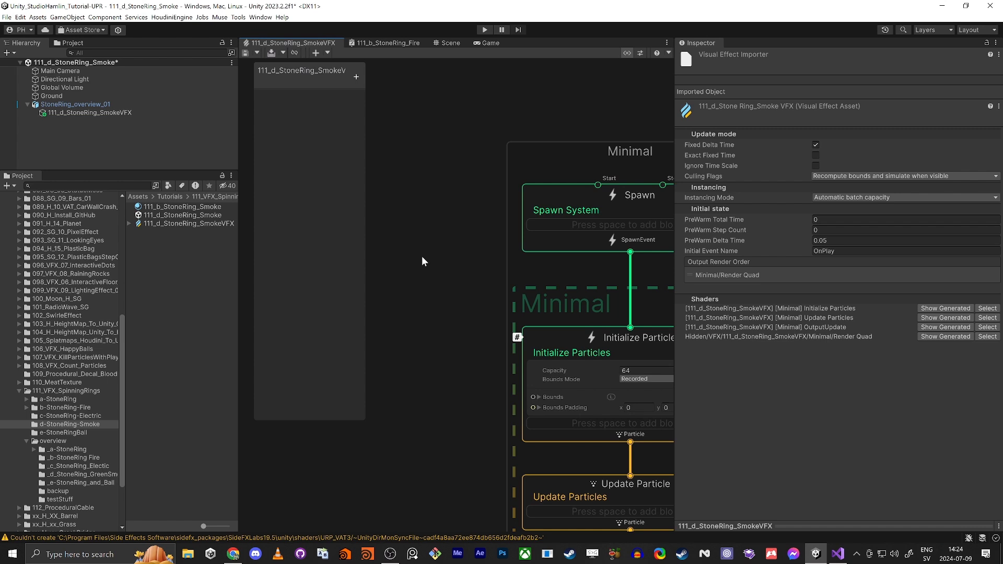
# Step: Dock the Scene view below the Inspector and widen the graph editor by narrowing the Hierarchy and Project area
pyautogui.moveTo(447, 43); pyautogui.dragTo(859, 200)
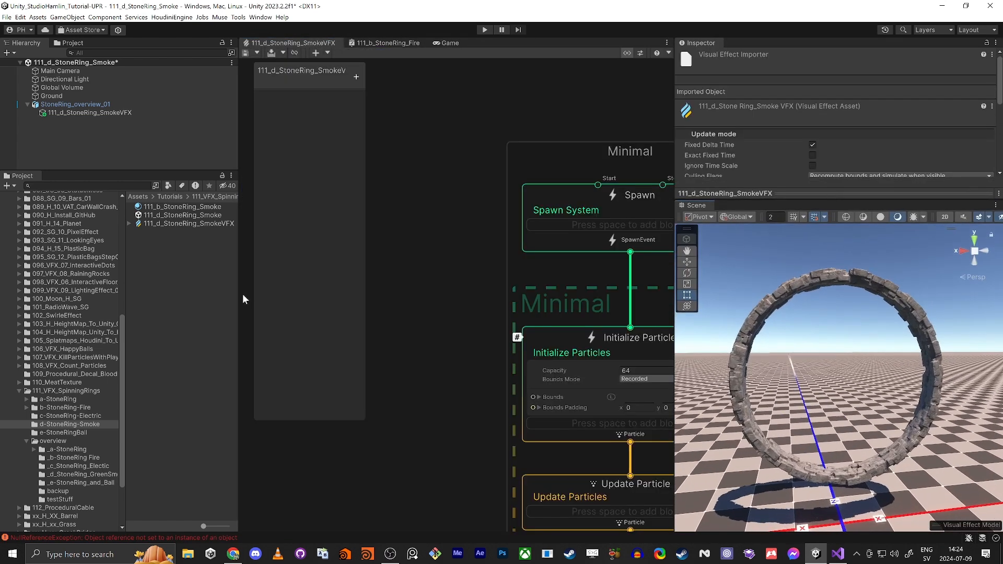
pyautogui.moveTo(238, 295); pyautogui.dragTo(77, 301)
pyautogui.scroll(-6, 418, 288)
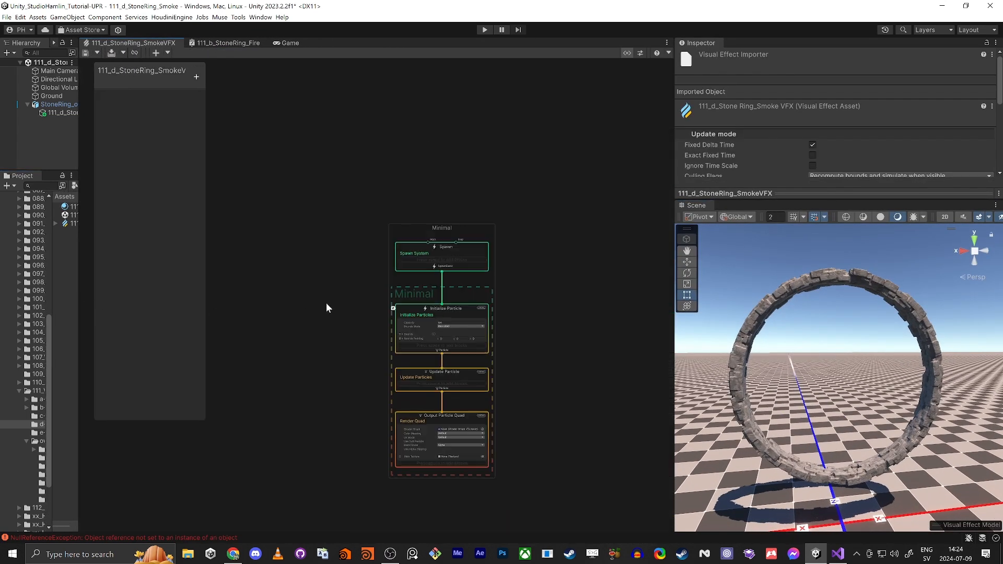
pyautogui.moveTo(342, 313); pyautogui.dragTo(447, 269, button='middle')
pyautogui.press('space')
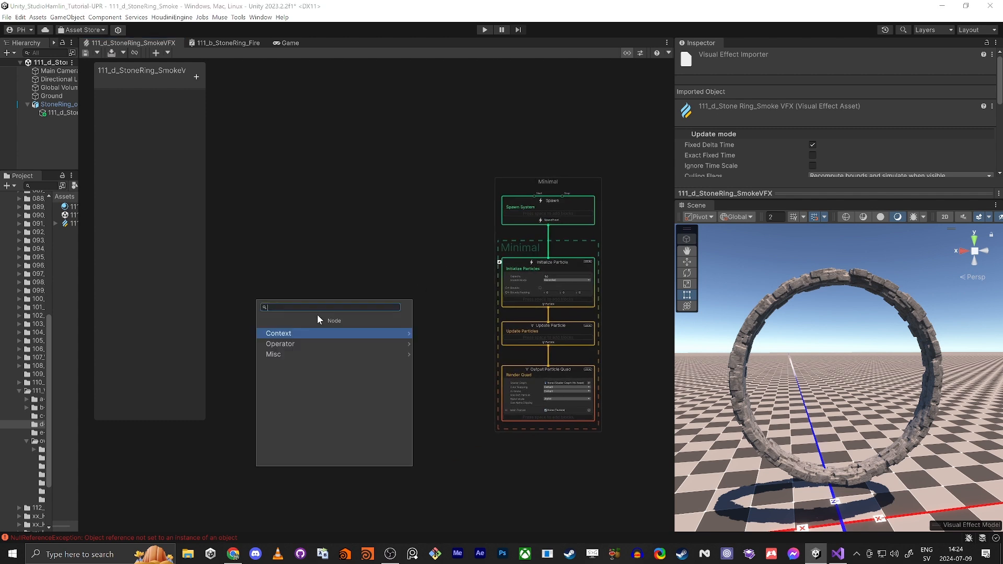
pyautogui.write('sample')
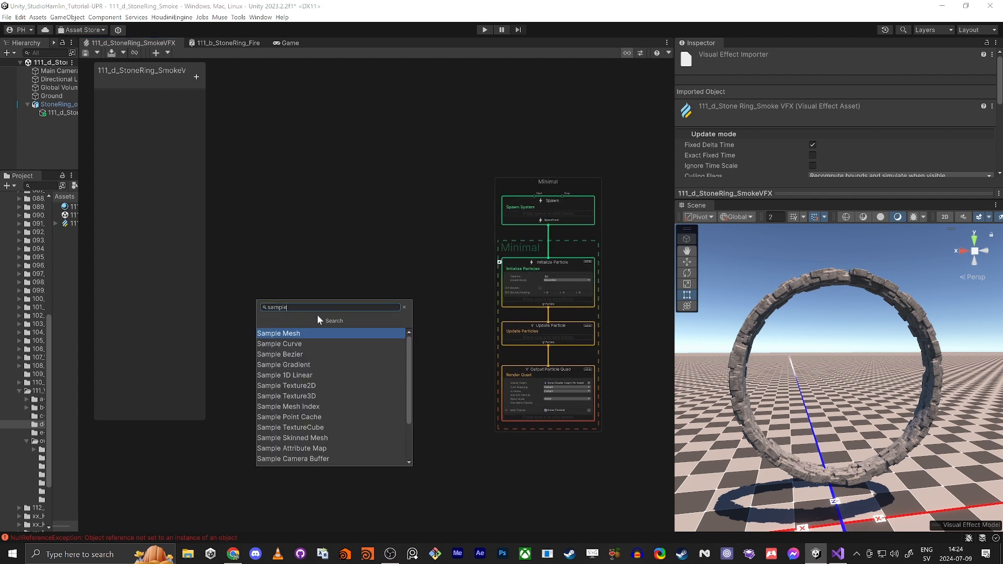
pyautogui.click(369, 254)
pyautogui.scroll(6, 794, 287)
pyautogui.scroll(-4, 827, 277)
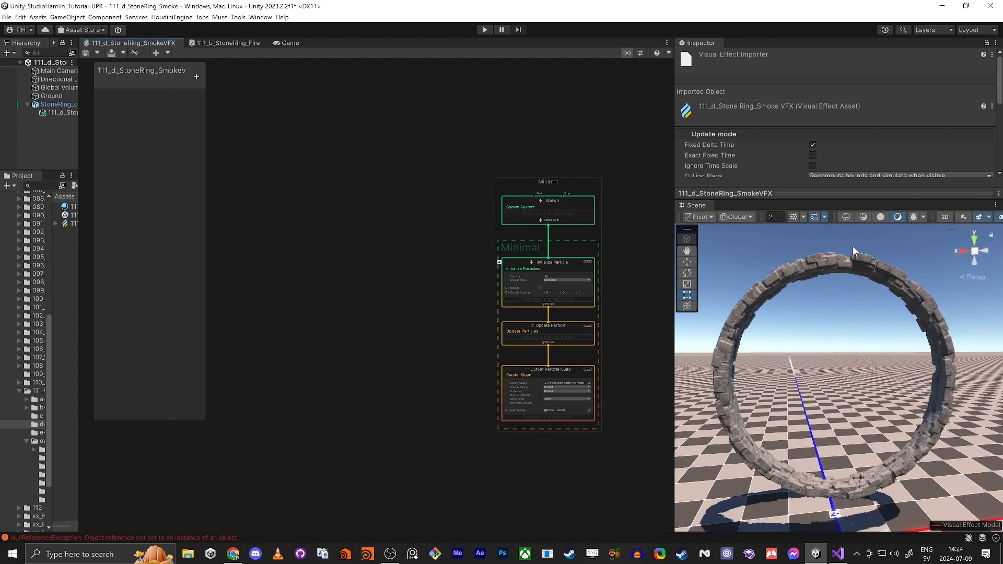
# Step: Add a Constant Spawn Rate block to the Spawn System context
pyautogui.scroll(3, 434, 288)
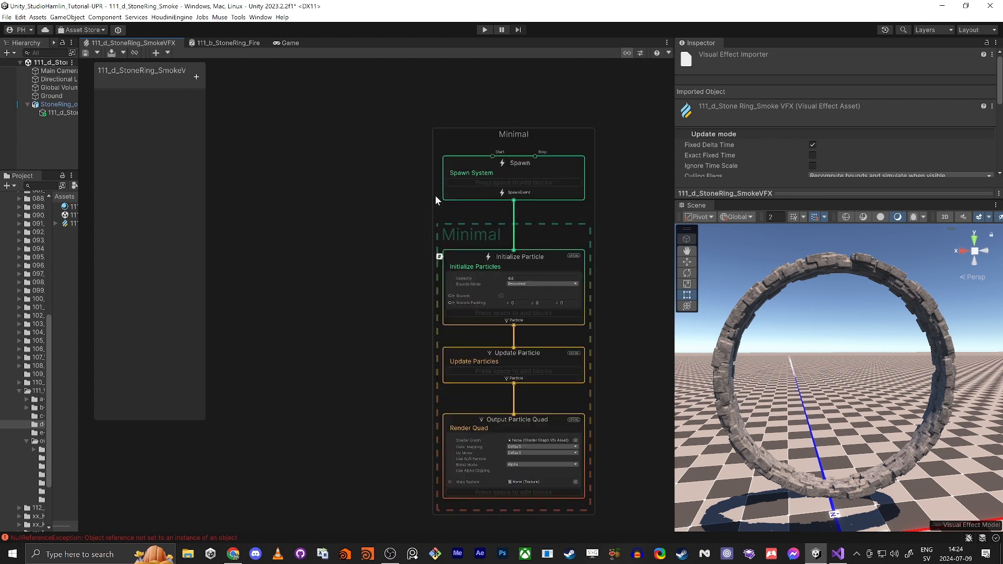
pyautogui.click(484, 183)
pyautogui.press('space')
pyautogui.write('consta')
pyautogui.press('Return')
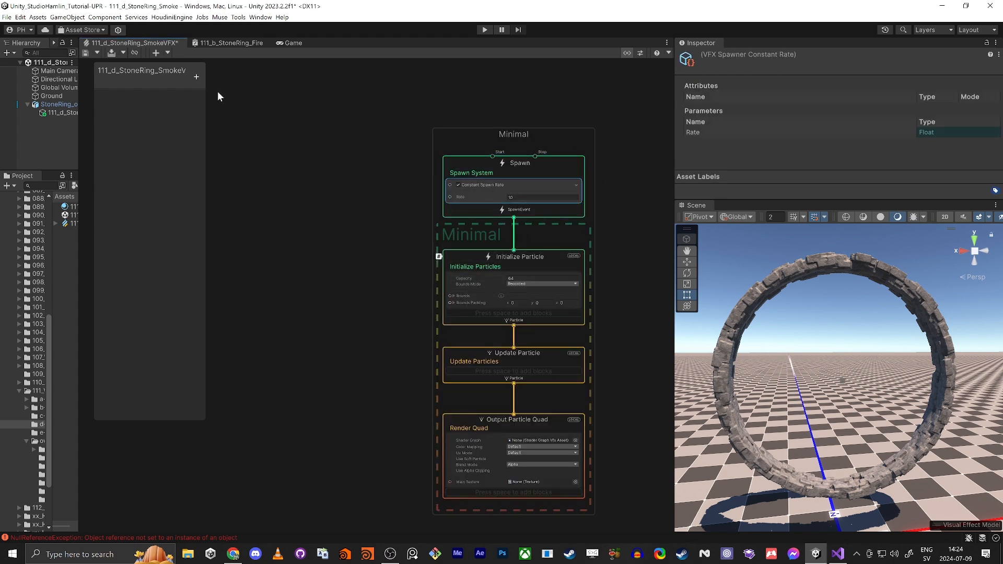
# Step: Create an exposed float property named Amp and place its node in the graph beside the Spawn context
pyautogui.click(197, 76)
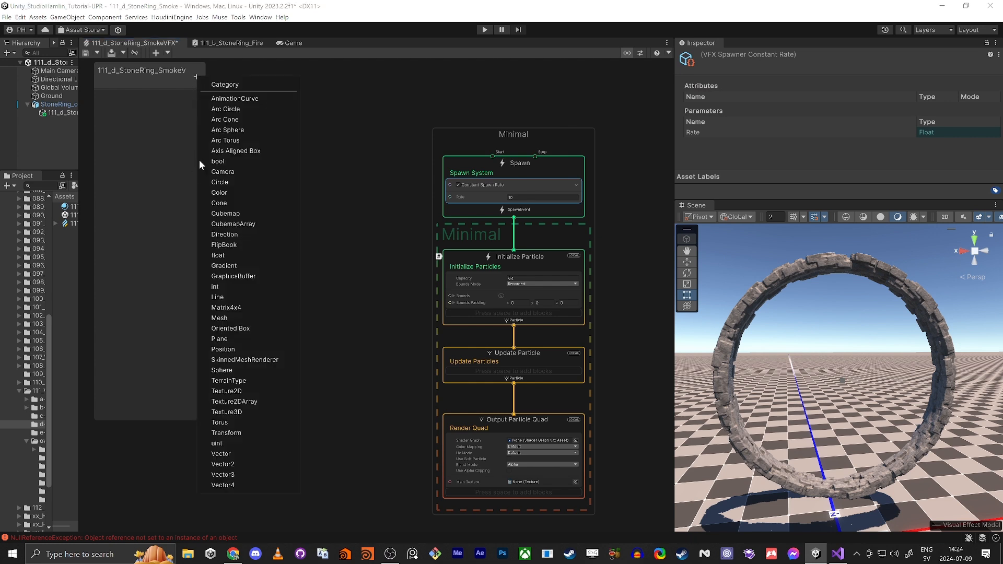
pyautogui.click(226, 255)
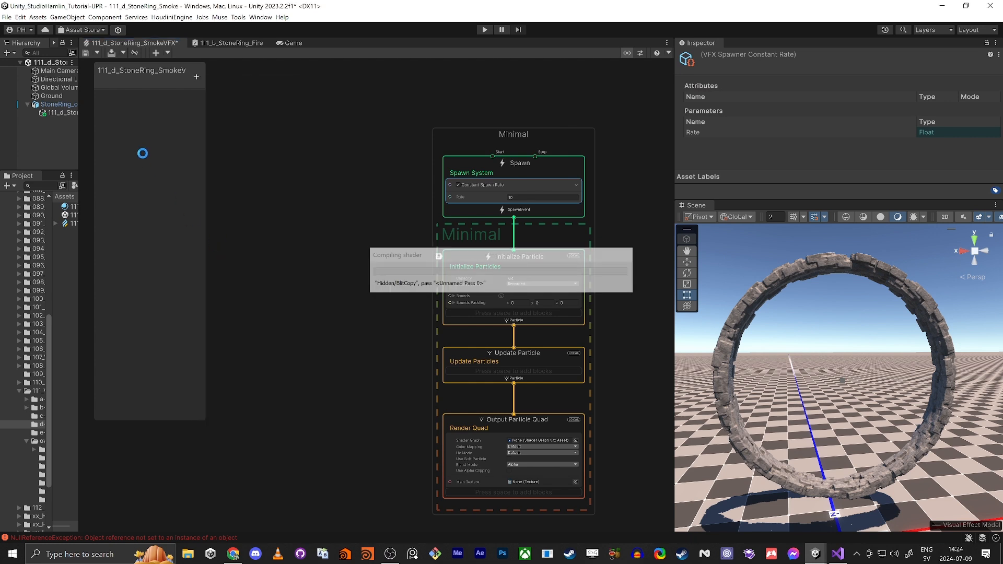
pyautogui.write('Amp')
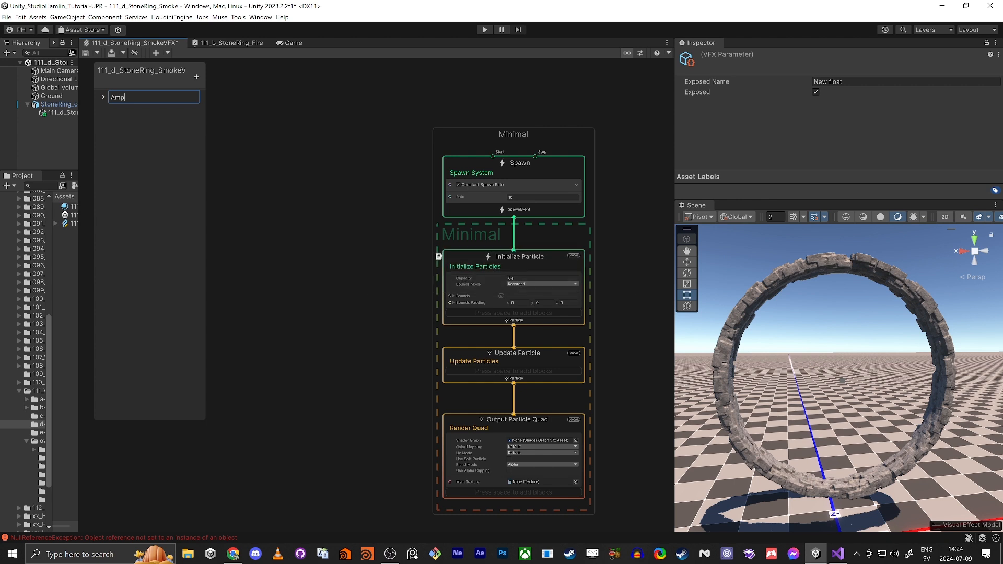
pyautogui.press('Return')
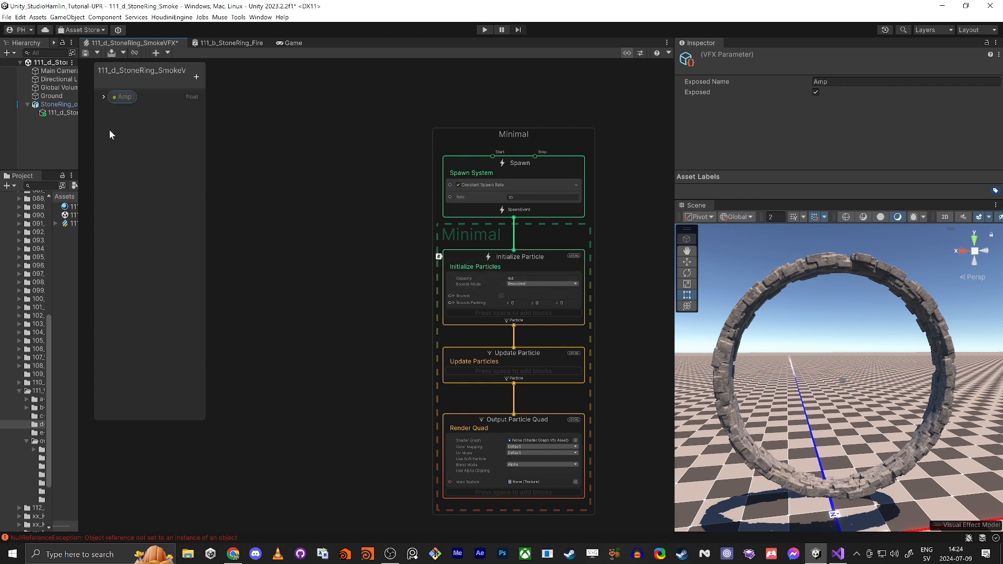
pyautogui.moveTo(127, 100); pyautogui.dragTo(346, 175)
pyautogui.moveTo(353, 173); pyautogui.dragTo(323, 170)
# Step: Set the Amp property's mode to Range with a maximum of 1
pyautogui.click(105, 97)
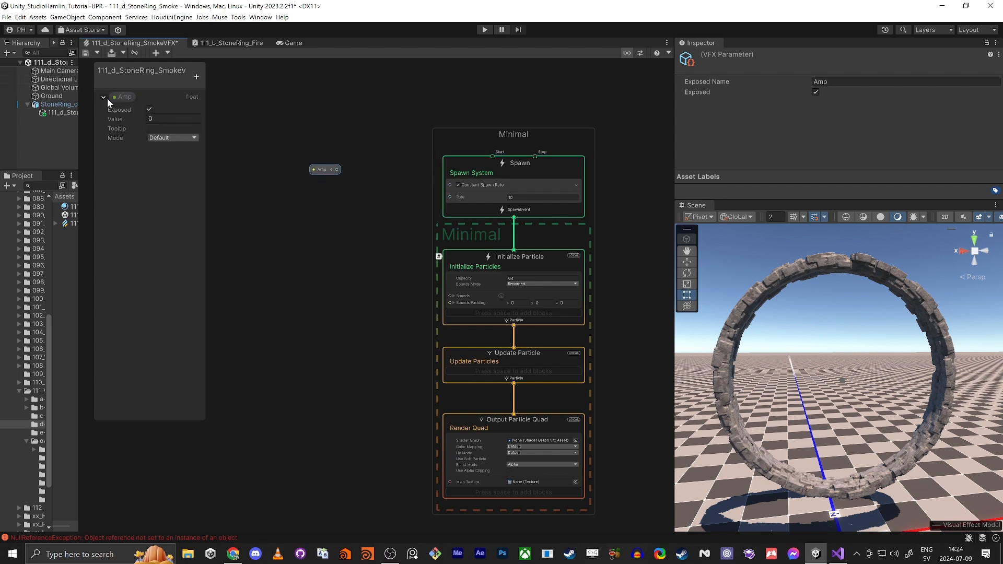
pyautogui.click(165, 139)
pyautogui.click(179, 163)
pyautogui.write('1')
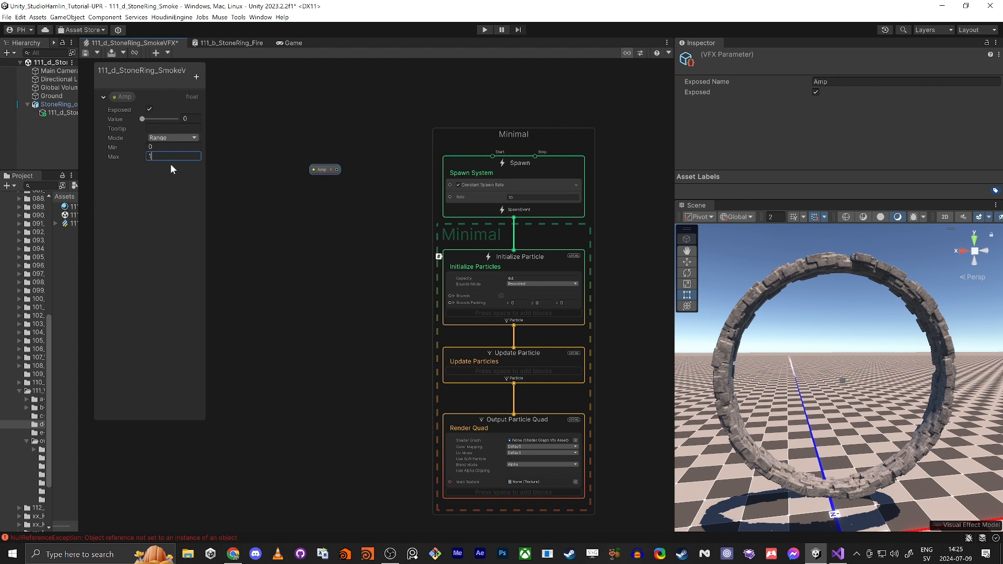
pyautogui.click(317, 238)
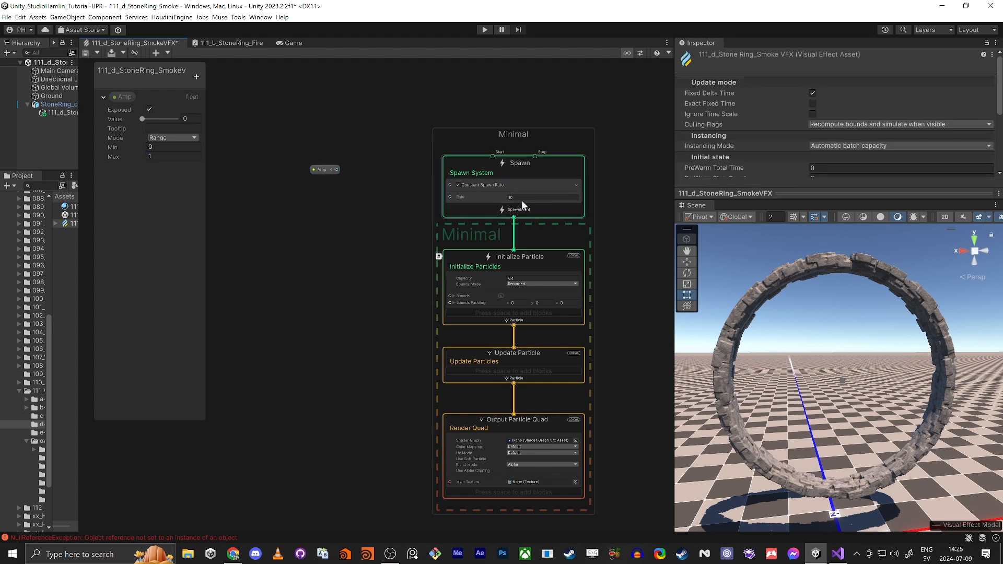
# Step: Create an exposed int property named MaxParticles and place its node in the graph just below the Amp node
pyautogui.click(197, 76)
pyautogui.click(227, 288)
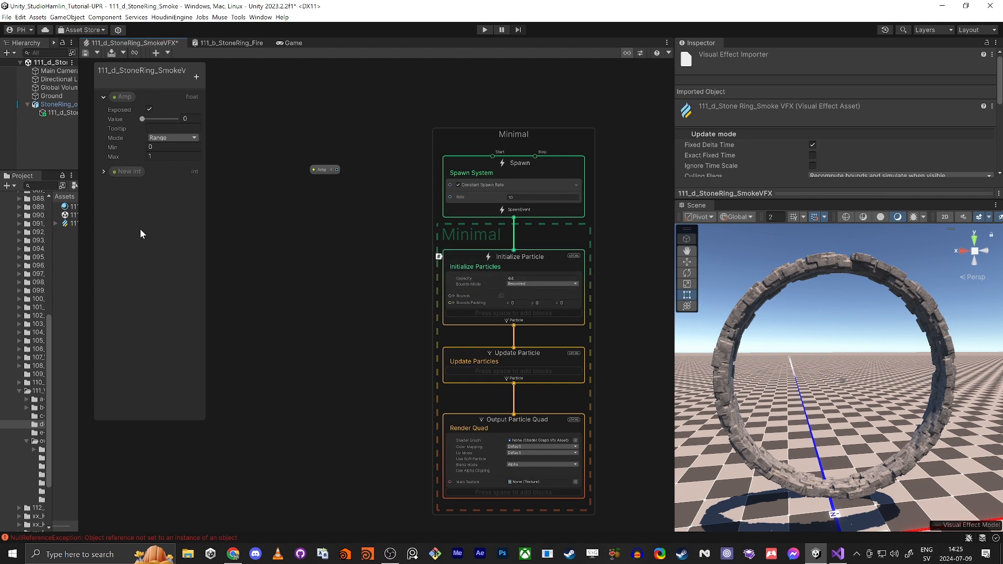
pyautogui.doubleClick(124, 171)
pyautogui.write('MA')
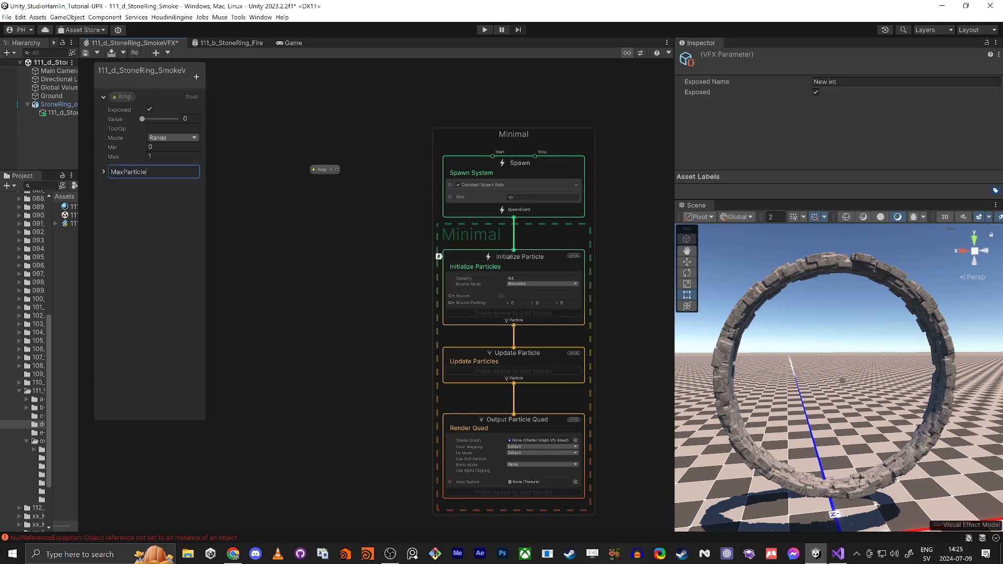
pyautogui.write('xParticles')
pyautogui.press('Return')
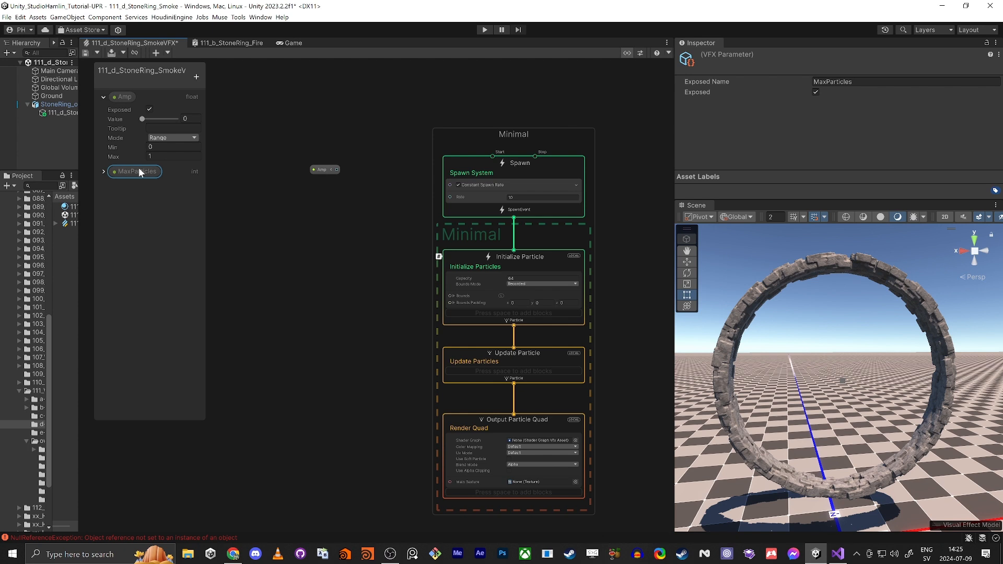
pyautogui.moveTo(262, 186); pyautogui.dragTo(282, 192)
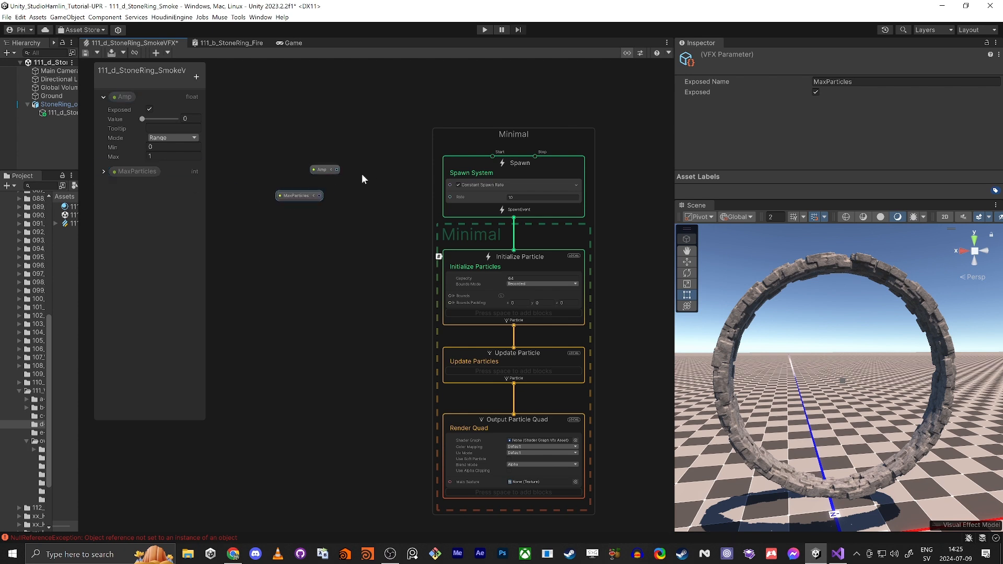
# Step: Multiply Amp by MaxParticles with a Multiply node and feed the result into the Constant Spawn Rate block's Rate
pyautogui.scroll(3, 361, 173)
pyautogui.scroll(-1, 334, 188)
pyautogui.moveTo(351, 177); pyautogui.dragTo(325, 216)
pyautogui.write('mu')
pyautogui.press('Return')
pyautogui.moveTo(447, 190); pyautogui.dragTo(525, 218)
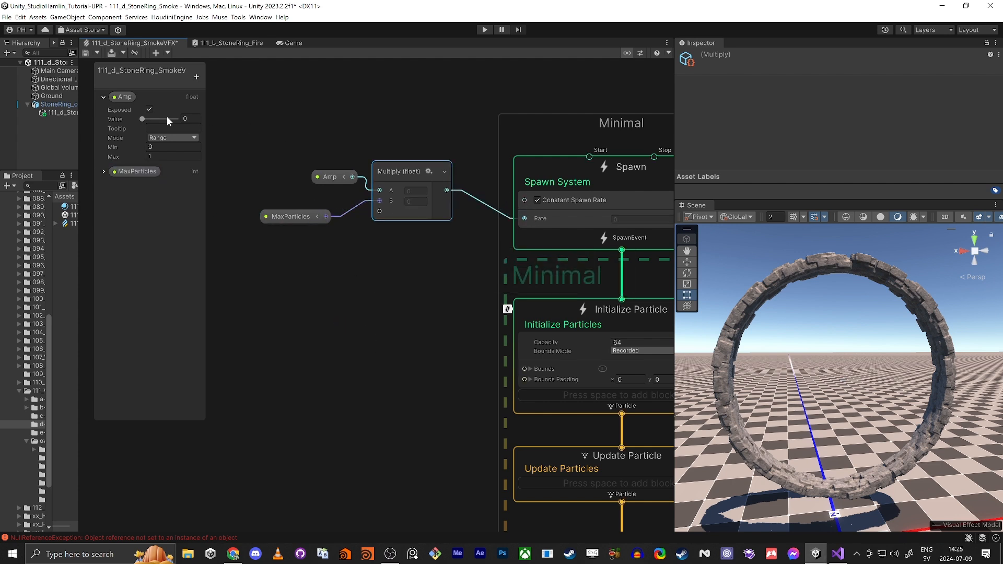
# Step: Set the default value of MaxParticles to 5000 and the default value of Amp to 0.5
pyautogui.click(104, 171)
pyautogui.click(170, 194)
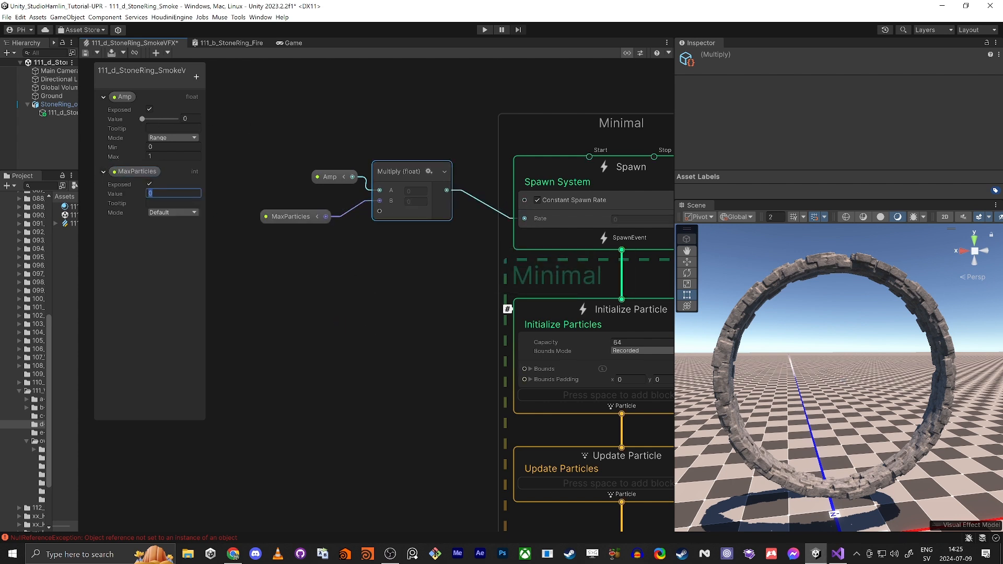
pyautogui.write('5000')
pyautogui.moveTo(142, 119); pyautogui.dragTo(157, 119)
pyautogui.write('0.5')
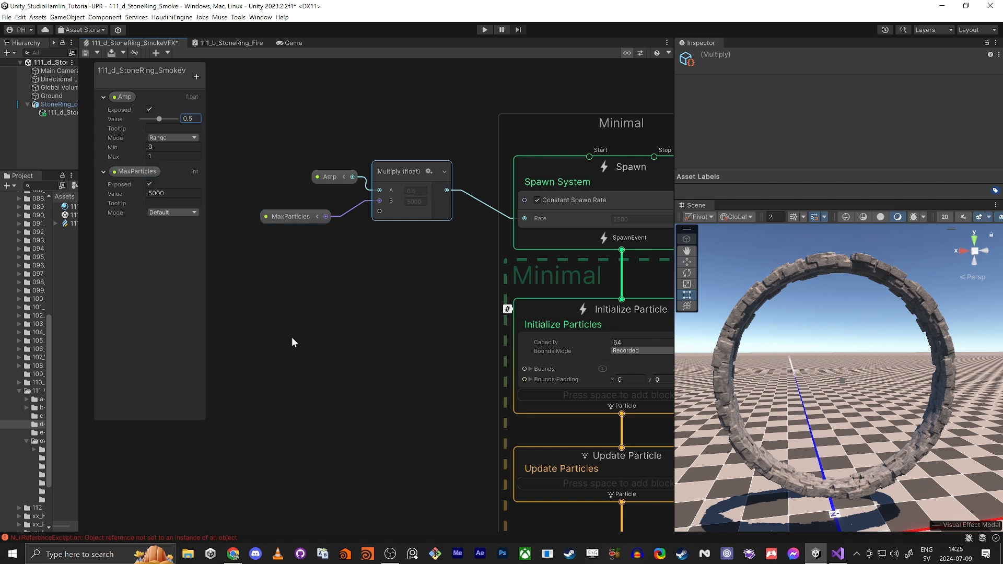
pyautogui.moveTo(415, 299); pyautogui.dragTo(368, 296, button='middle')
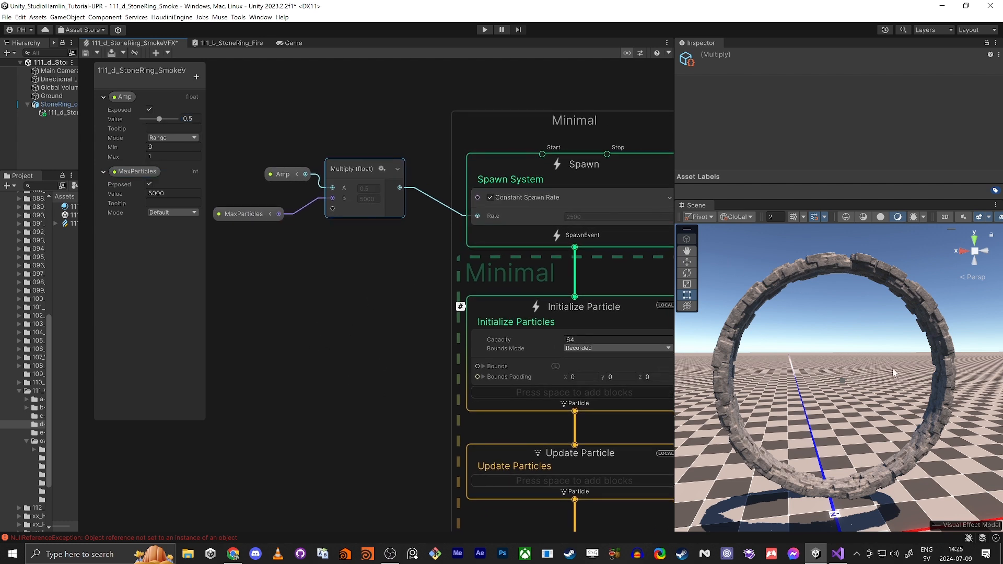
pyautogui.press('w')
pyautogui.moveTo(856, 386); pyautogui.dragTo(836, 360, button='right')
pyautogui.press('s')
pyautogui.press('w')
pyautogui.press('s')
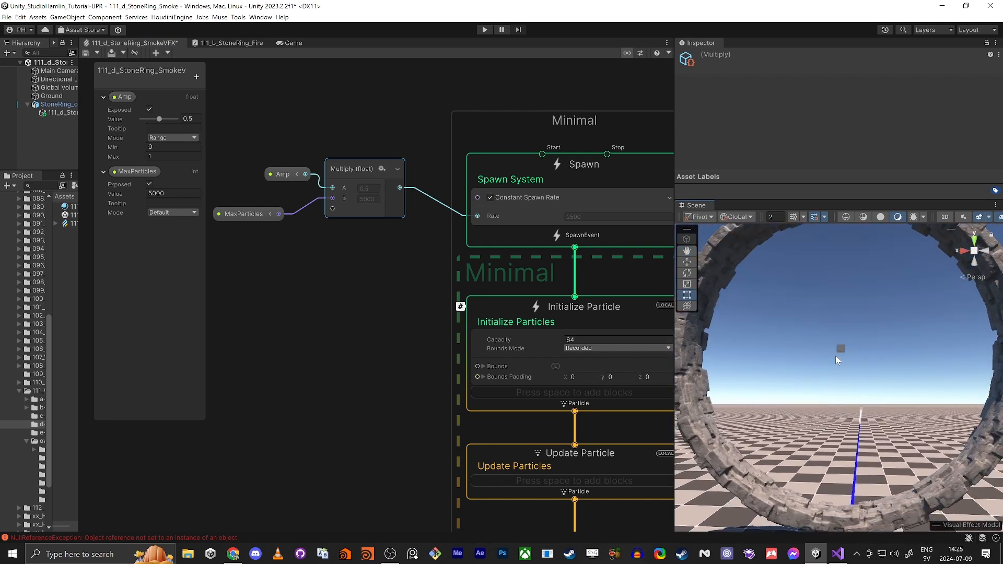
# Step: Set the Initialize Particle context's Capacity to 1000000
pyautogui.moveTo(309, 374); pyautogui.dragTo(298, 250, button='middle')
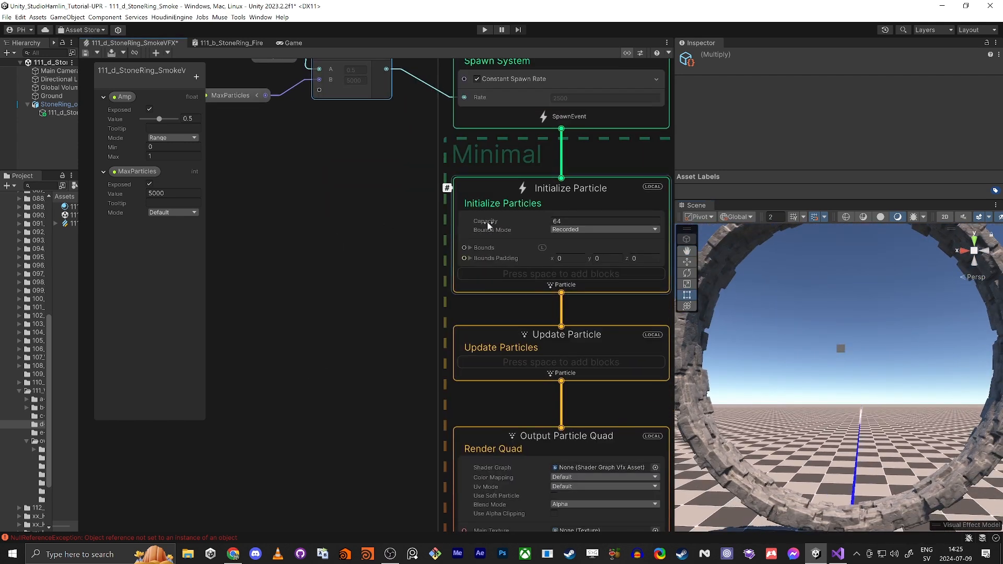
pyautogui.click(577, 221)
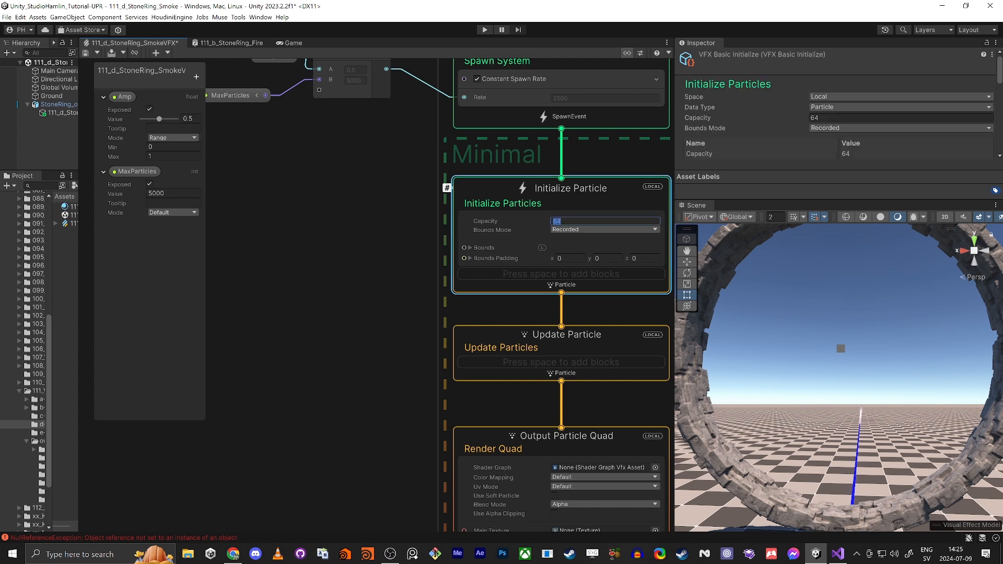
pyautogui.write('10000')
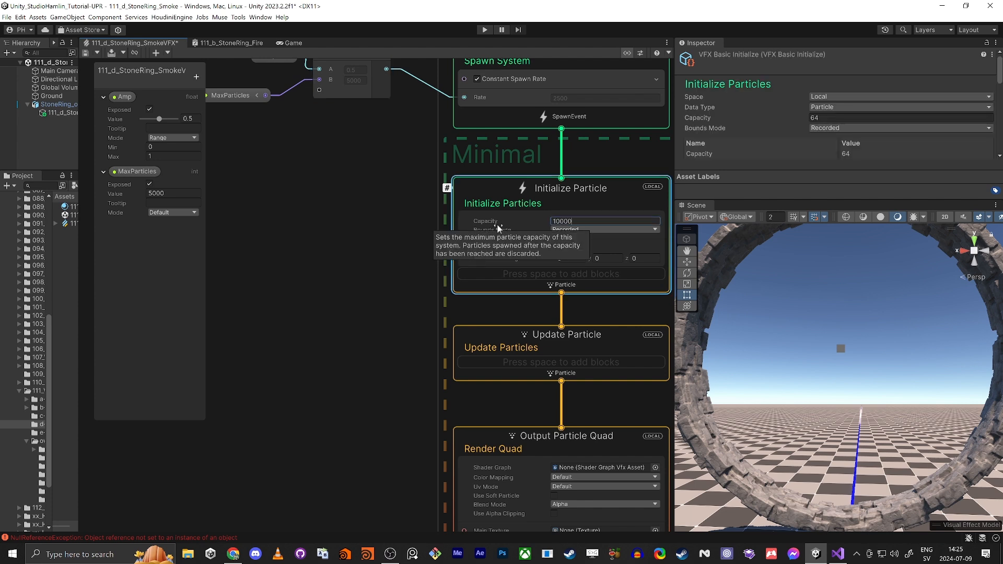
pyautogui.write('00')
pyautogui.press('Return')
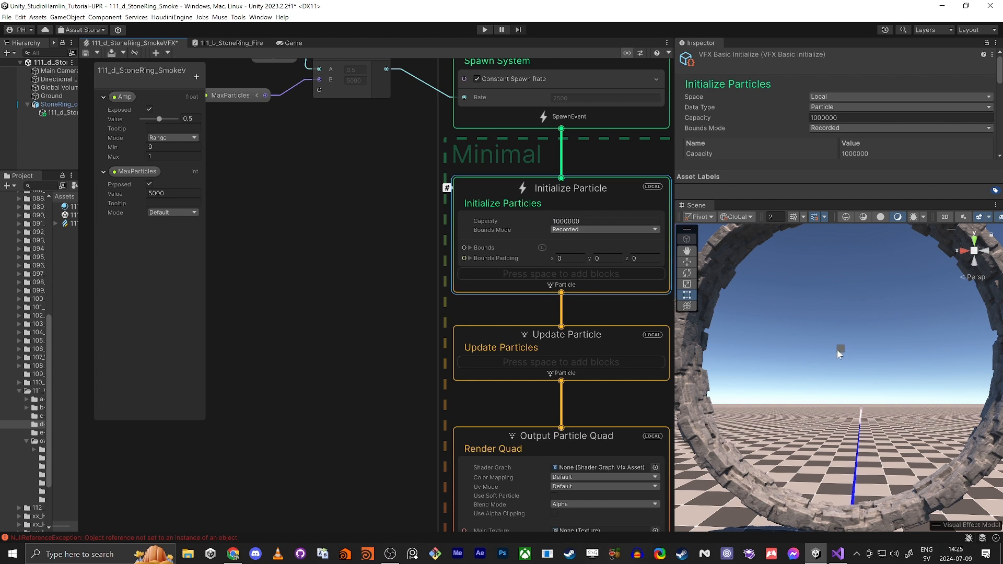
# Step: Widen the Project area, then create a URP Unlit Shader Graph with the default name in the smoke folder and open it
pyautogui.scroll(-3, 353, 267)
pyautogui.moveTo(353, 263); pyautogui.dragTo(415, 243, button='middle')
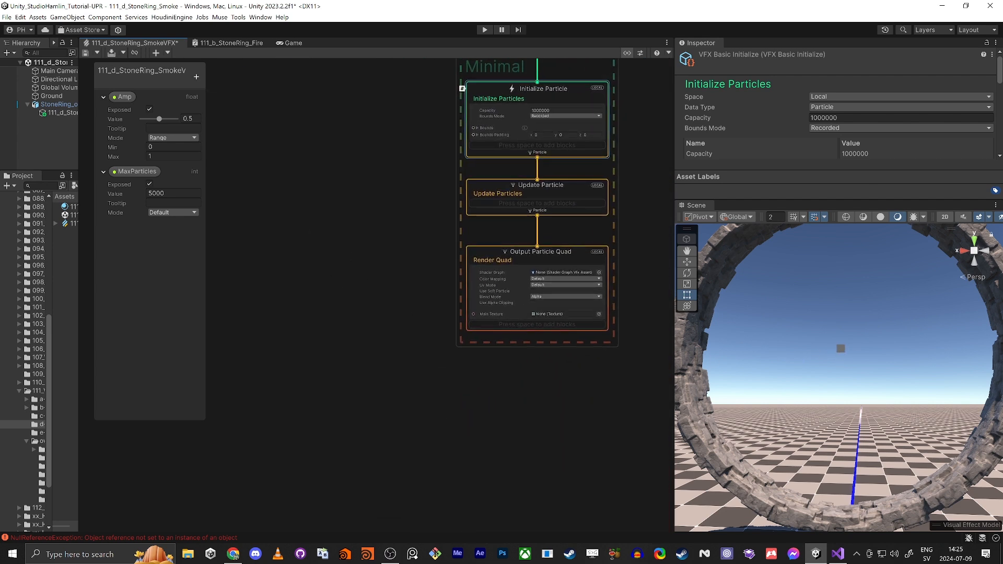
pyautogui.moveTo(80, 290); pyautogui.dragTo(223, 293)
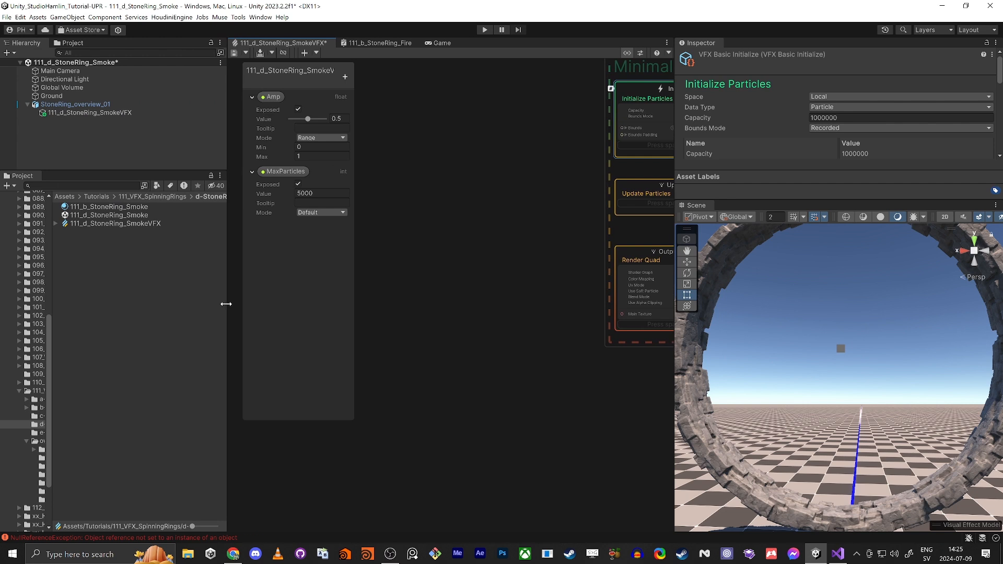
pyautogui.rightClick(138, 277)
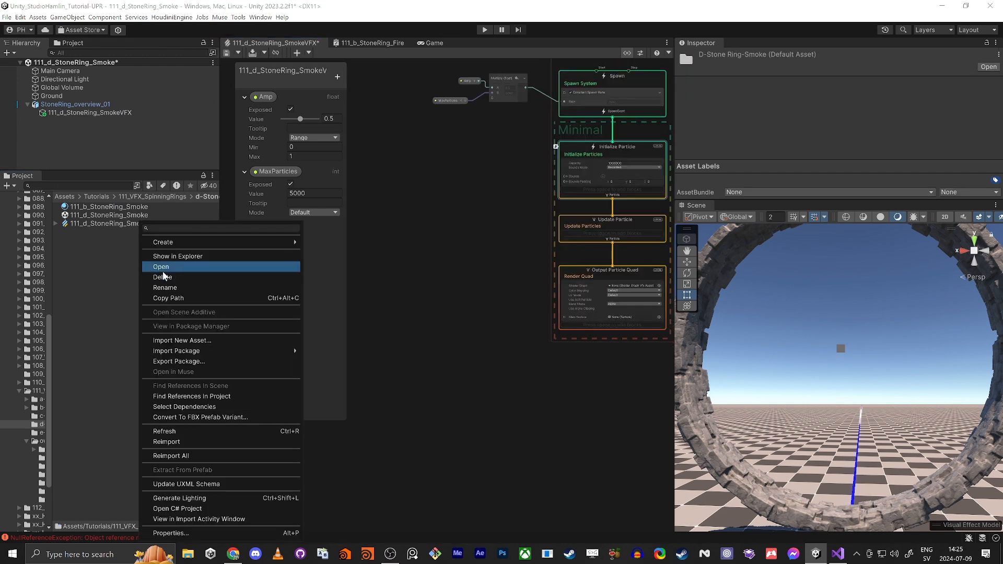
pyautogui.moveTo(203, 240)
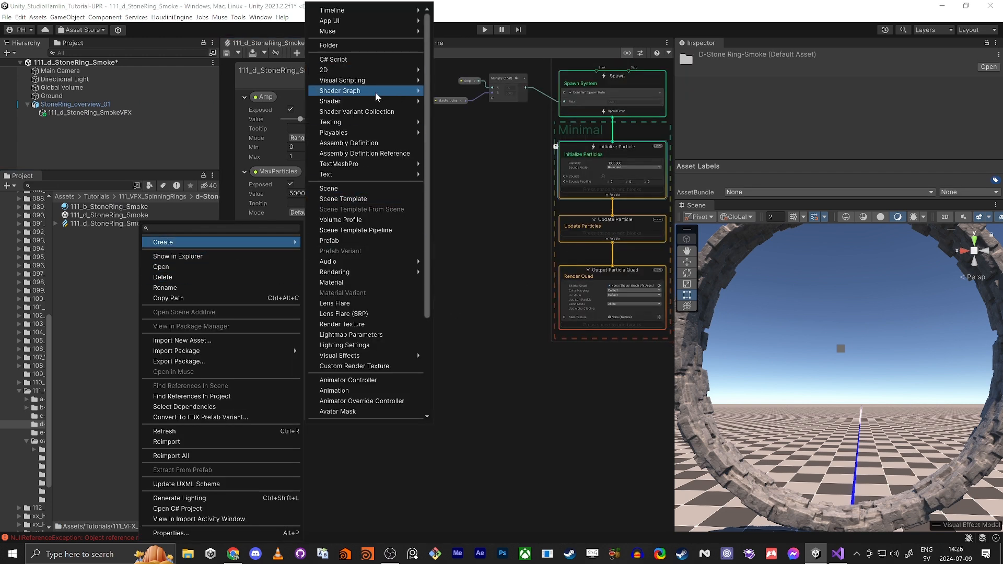
pyautogui.moveTo(377, 91)
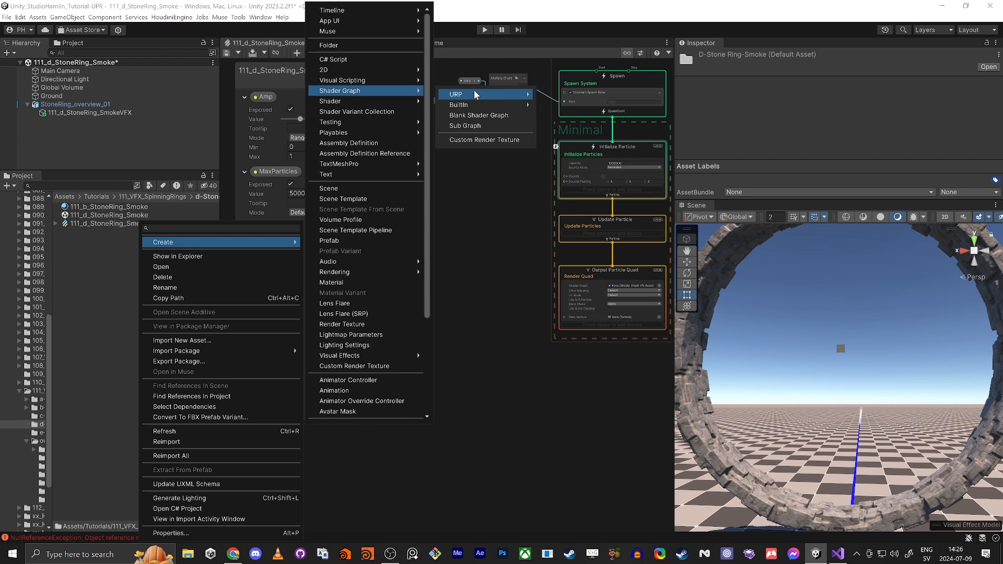
pyautogui.moveTo(460, 94)
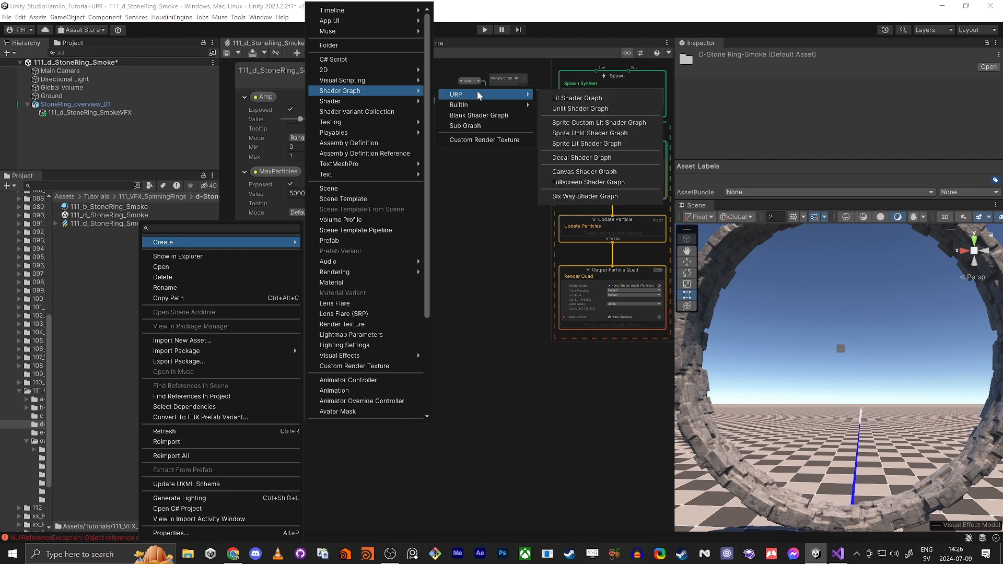
pyautogui.click(578, 108)
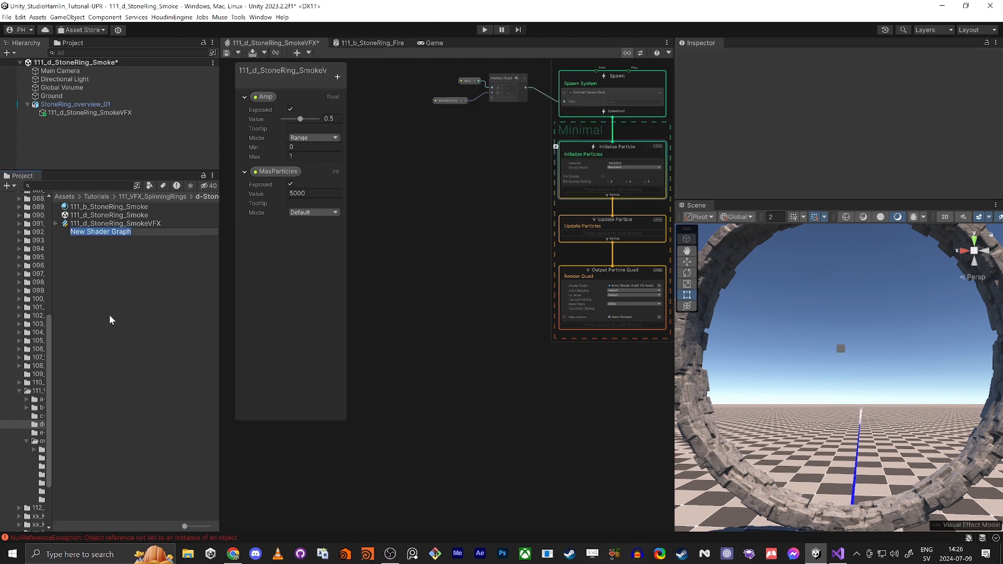
pyautogui.press('Return')
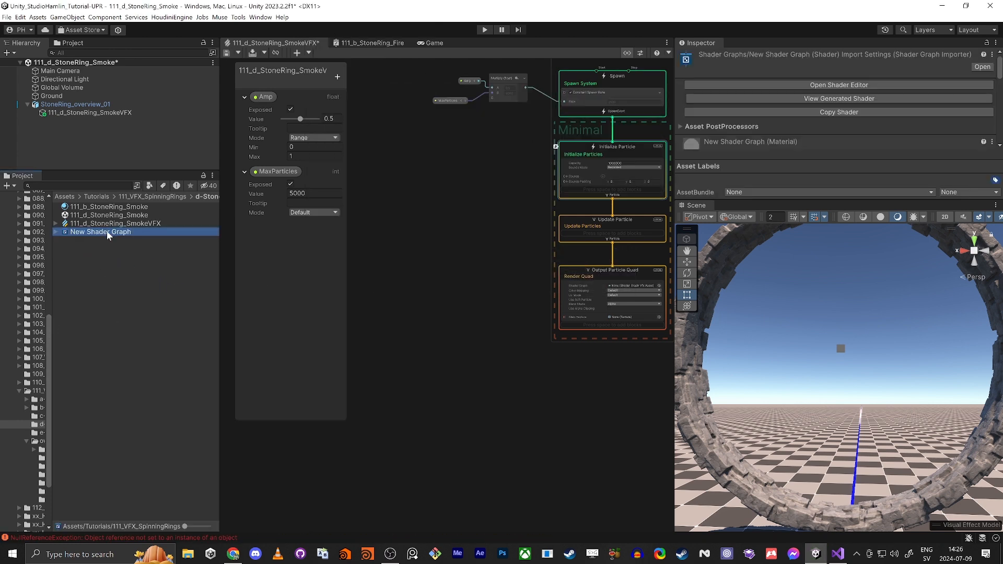
pyautogui.doubleClick(103, 233)
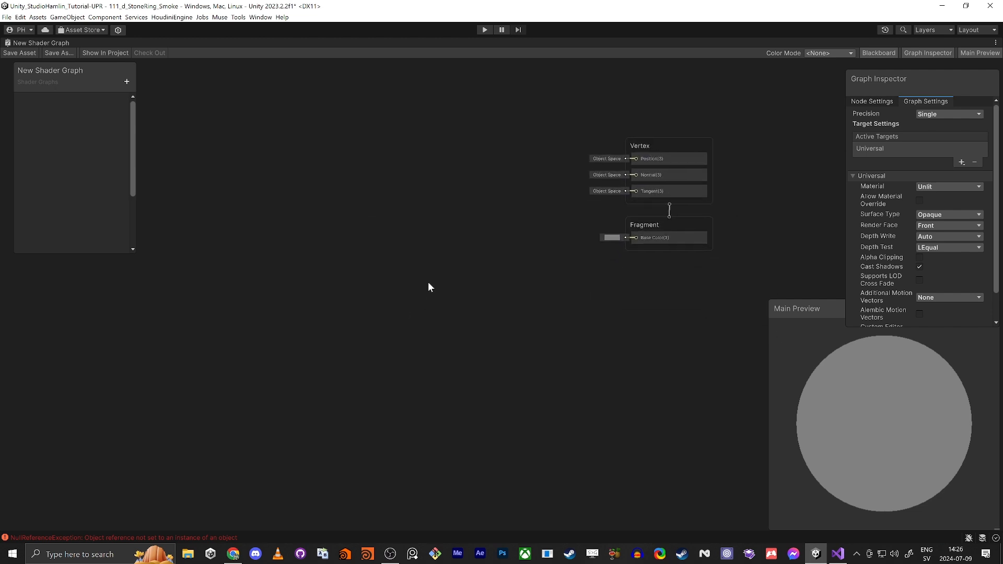
# Step: Add a Color node, convert it to a property, and connect it to the Fragment's Base Color
pyautogui.press('space')
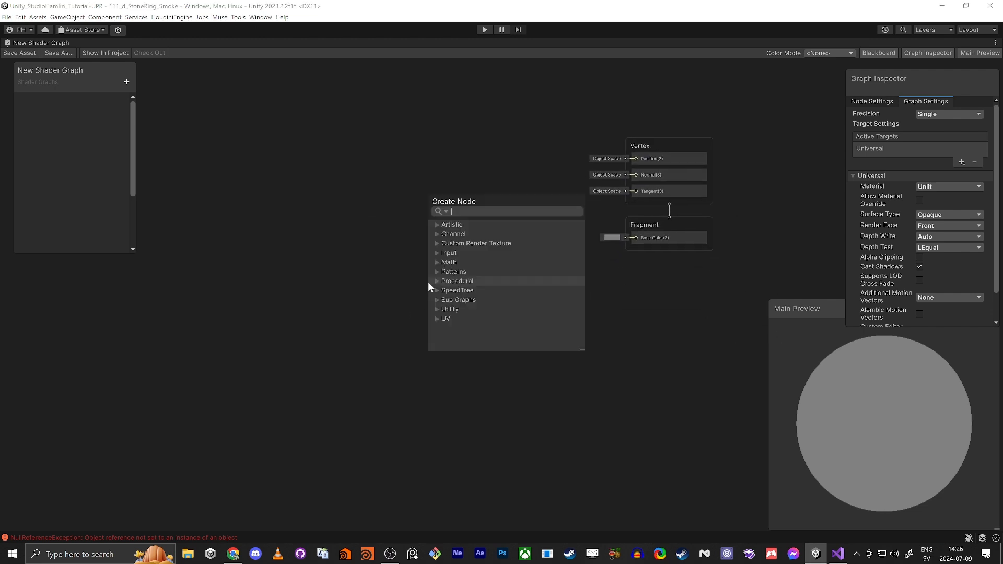
pyautogui.write('color')
pyautogui.press('Return')
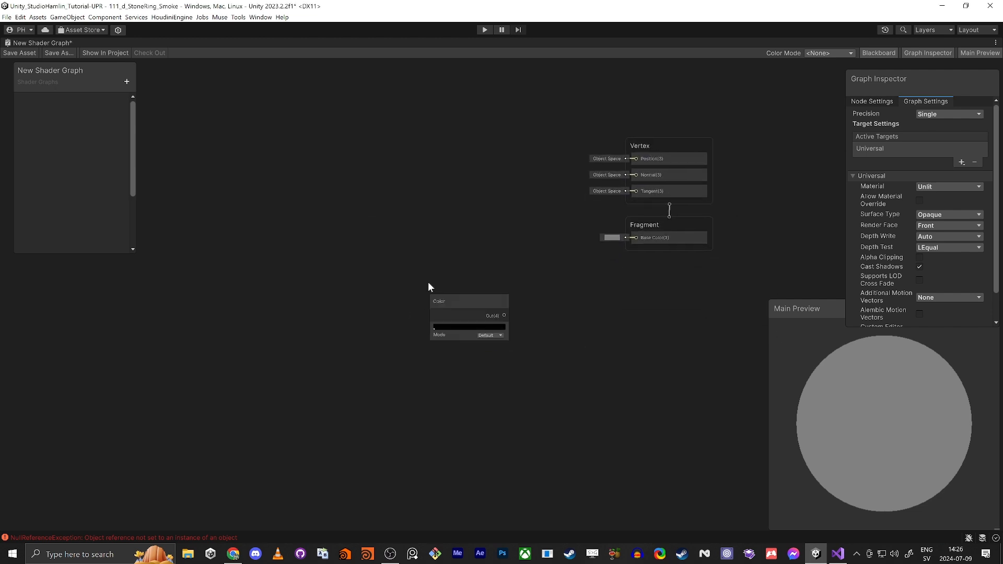
pyautogui.rightClick(447, 301)
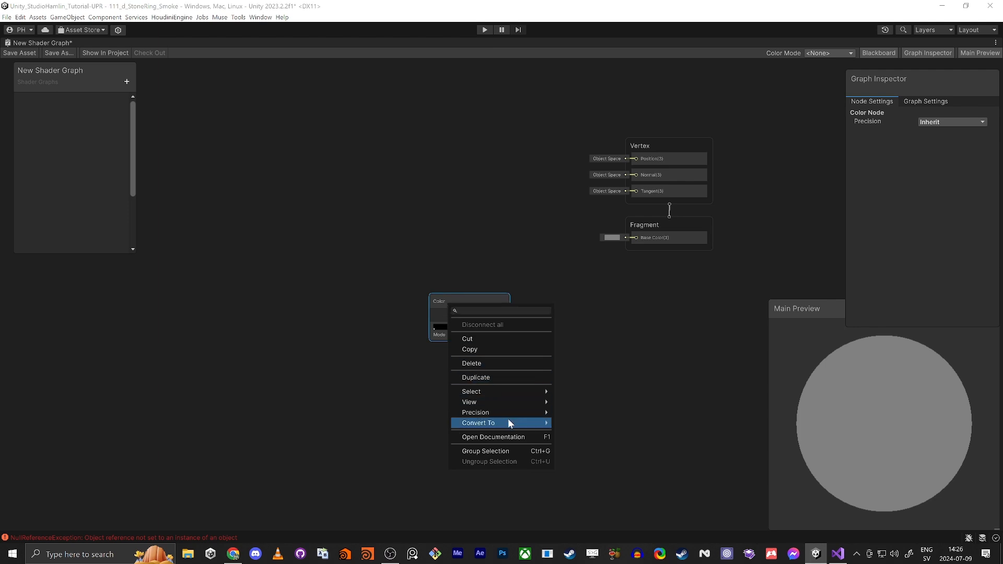
pyautogui.moveTo(509, 421)
pyautogui.click(596, 447)
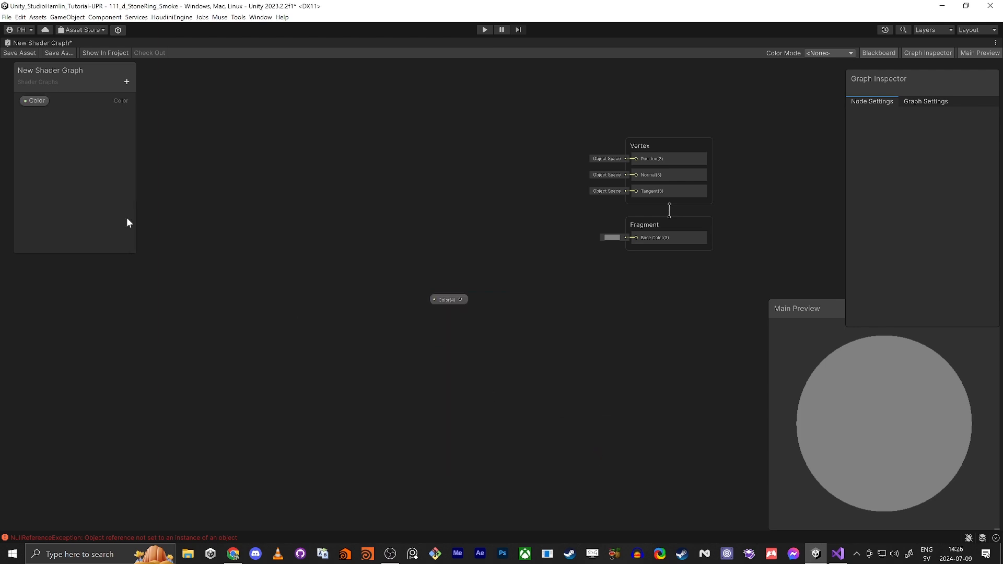
pyautogui.moveTo(461, 299); pyautogui.dragTo(578, 237)
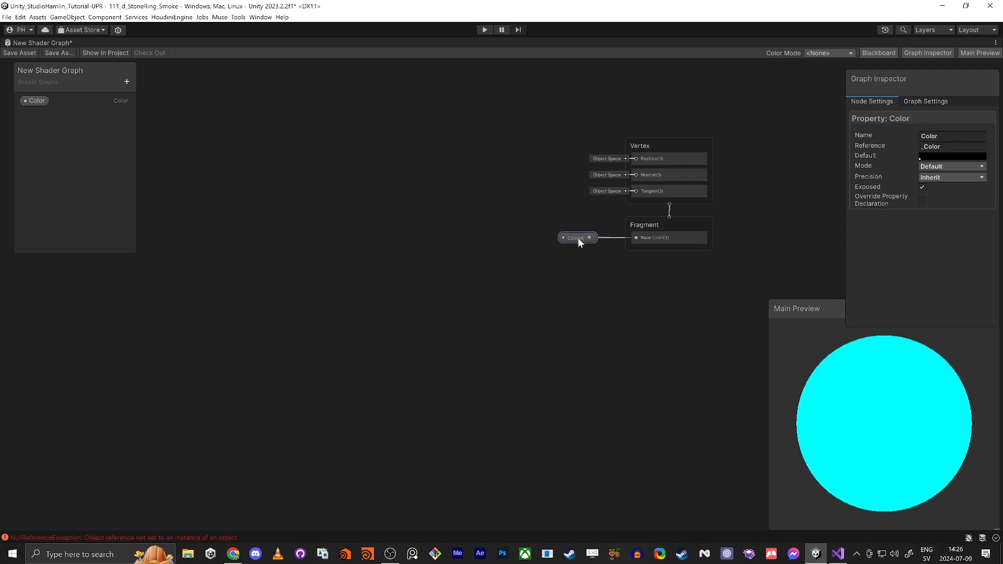
# Step: Set the shader graph's Surface Type to Transparent, turn off Cast Shadows and enable Support VFX Graph
pyautogui.click(922, 103)
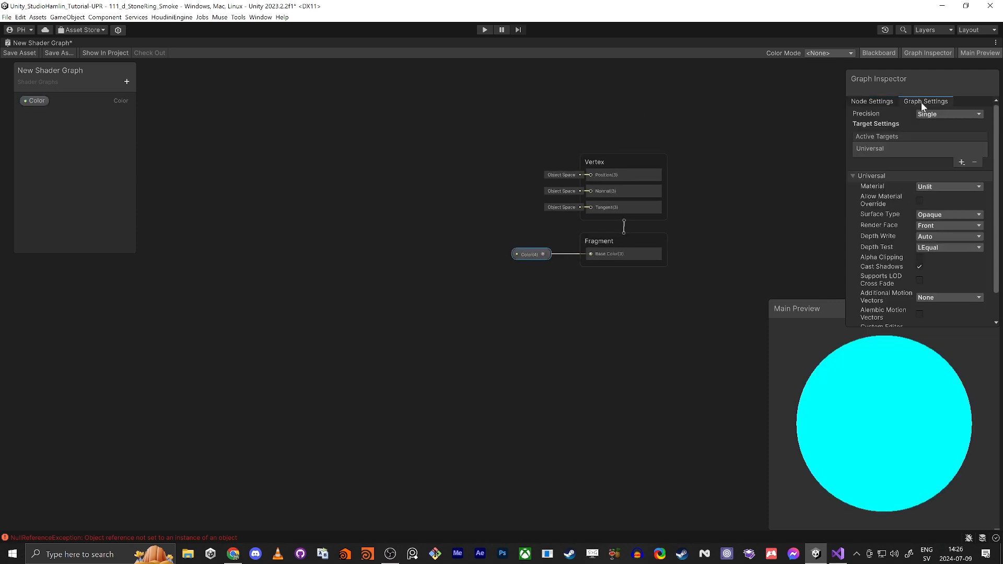
pyautogui.click(954, 215)
pyautogui.click(948, 237)
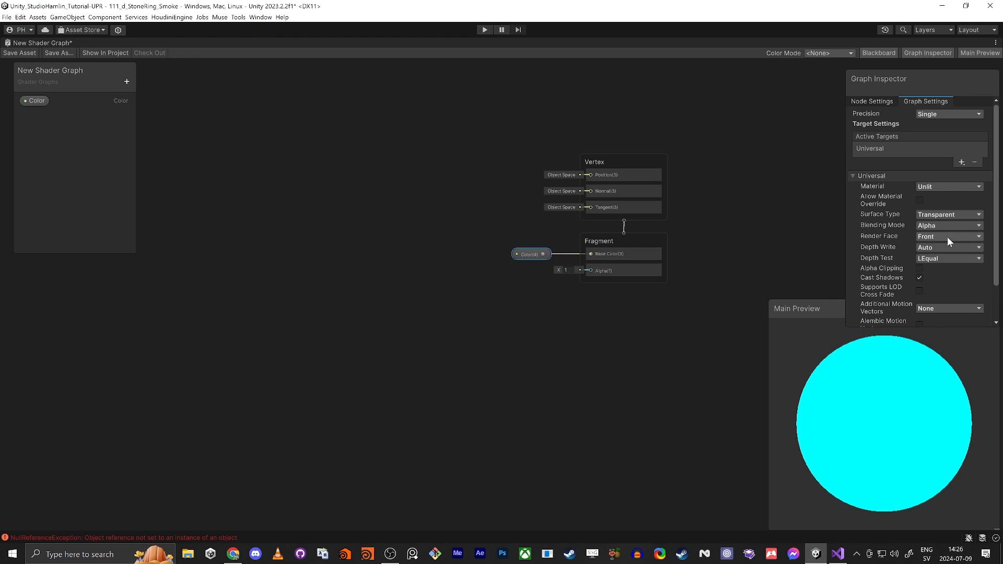
pyautogui.scroll(-3, 937, 258)
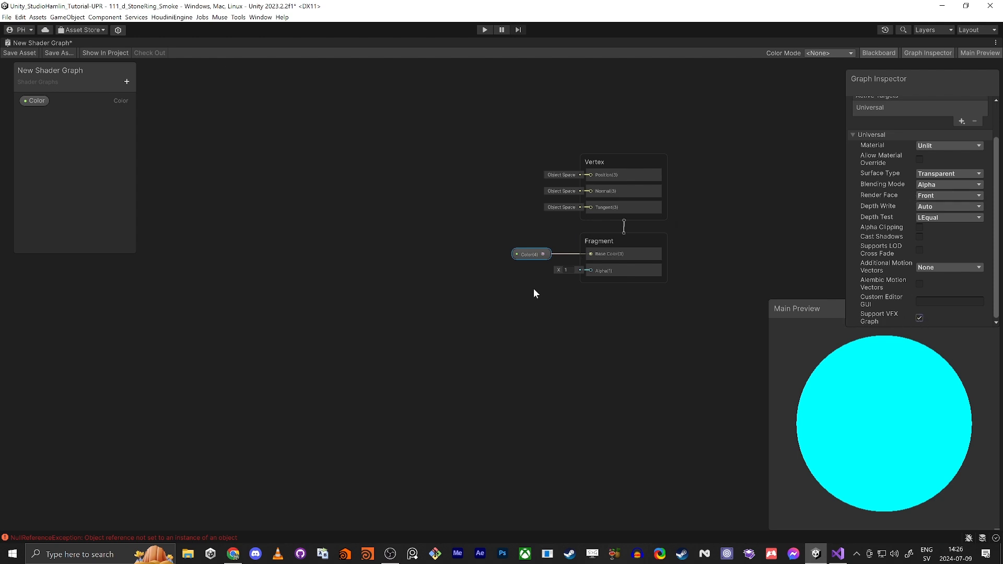
# Step: Create a Texture2D property with its default name and connect its node to a new Sample Texture 2D node
pyautogui.click(126, 81)
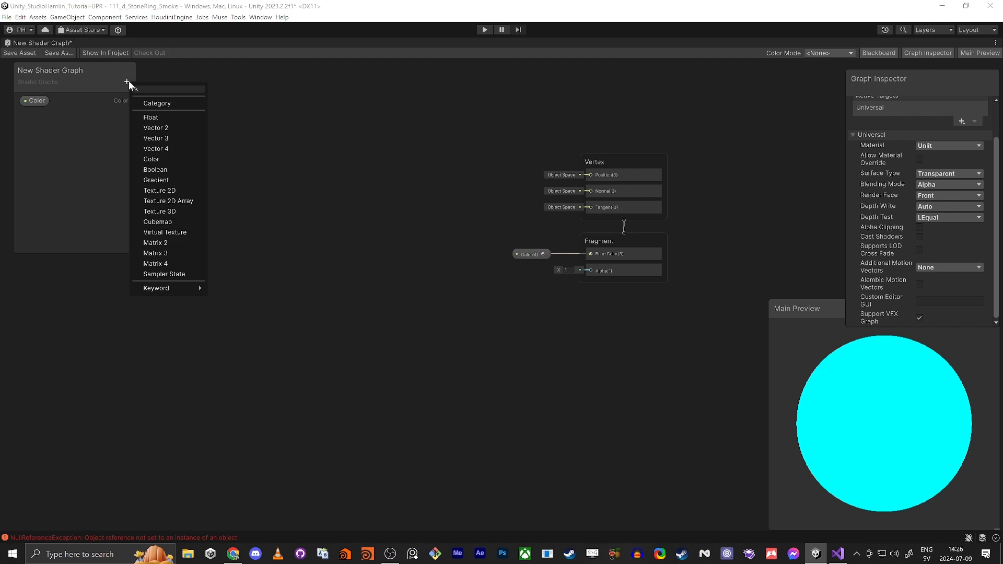
pyautogui.click(158, 190)
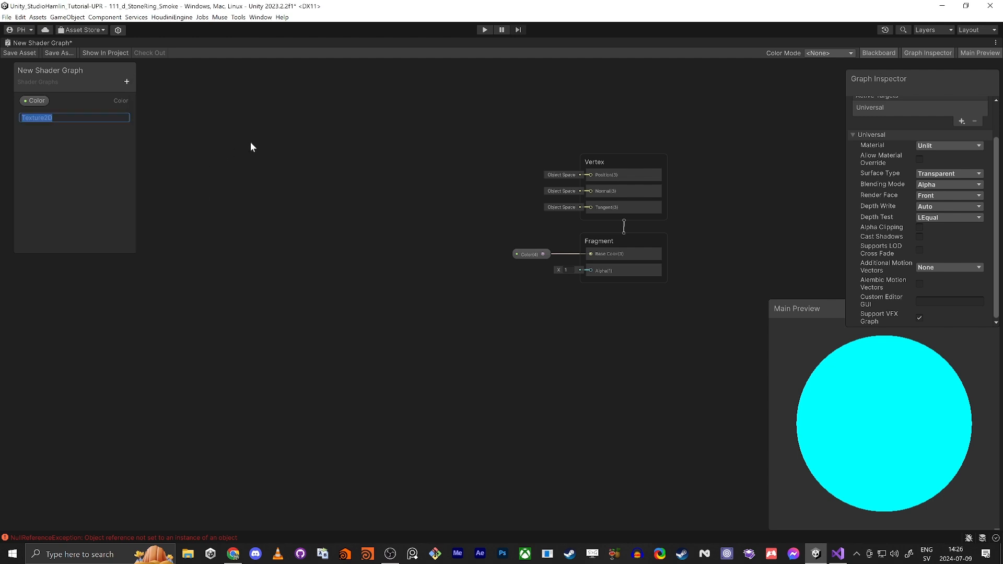
pyautogui.click(31, 116)
pyautogui.moveTo(29, 115); pyautogui.dragTo(452, 305)
pyautogui.write('sample')
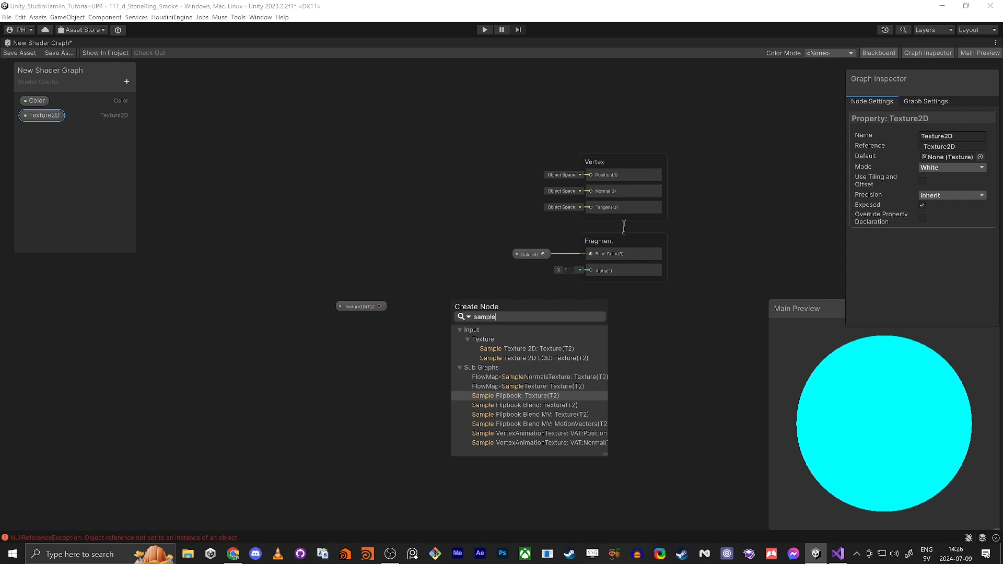
pyautogui.press('Up')
pyautogui.press('Up')
pyautogui.press('Up')
pyautogui.press('Up')
pyautogui.press('Return')
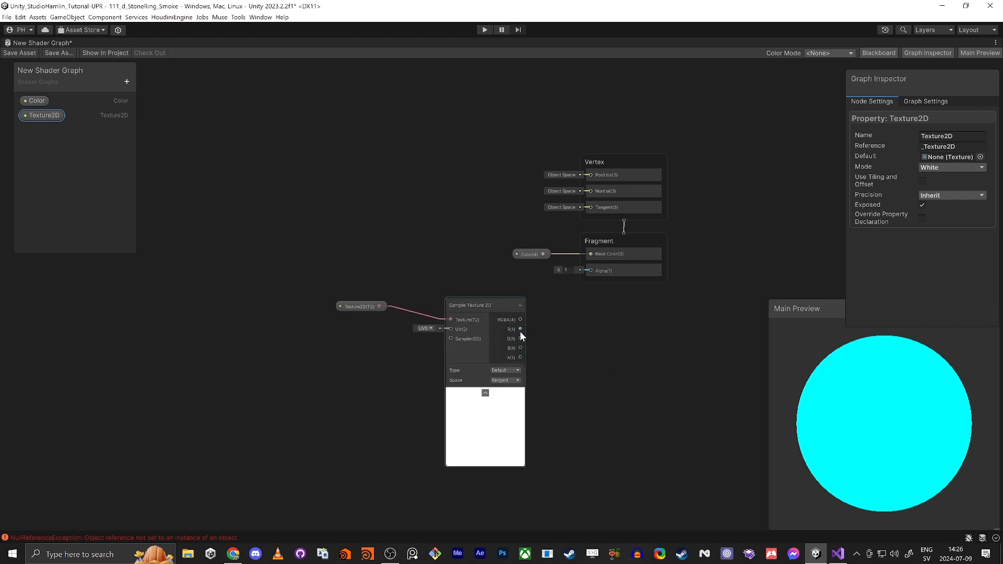
# Step: Connect the Sample Texture 2D node's R output to the Fragment's Alpha and align the texture nodes beside it
pyautogui.moveTo(520, 329); pyautogui.dragTo(590, 271)
pyautogui.moveTo(490, 311); pyautogui.dragTo(474, 270)
pyautogui.moveTo(355, 309); pyautogui.dragTo(340, 277)
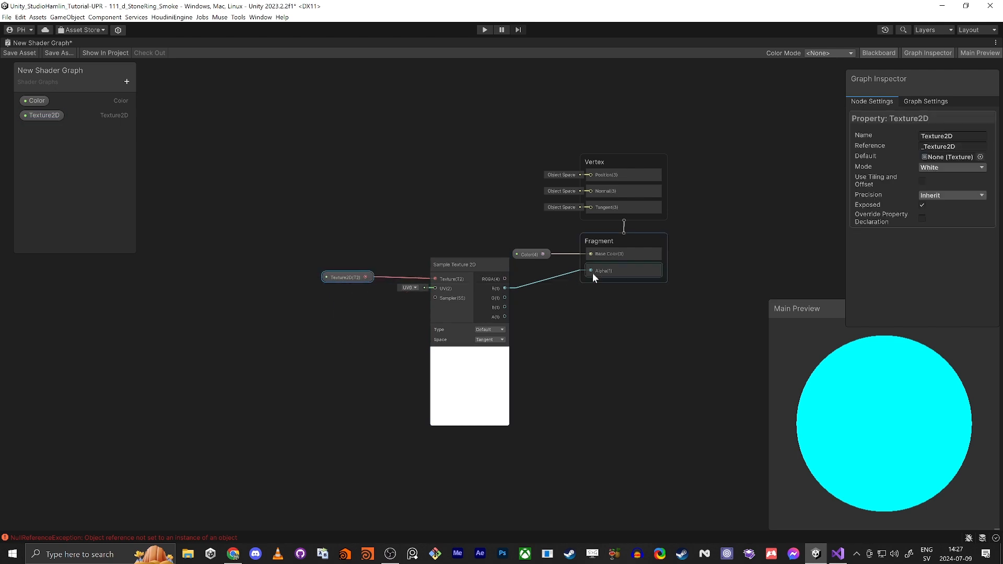
# Step: Save the New Shader Graph asset and restore the maximized graph window to the normal editor layout
pyautogui.click(12, 50)
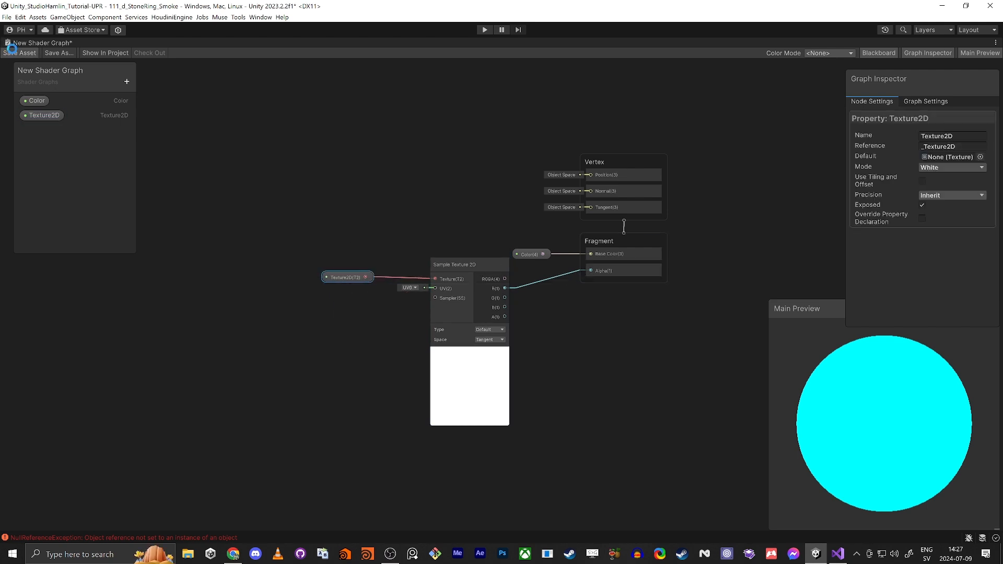
pyautogui.click(247, 128)
pyautogui.hotkey('shift', 'space')
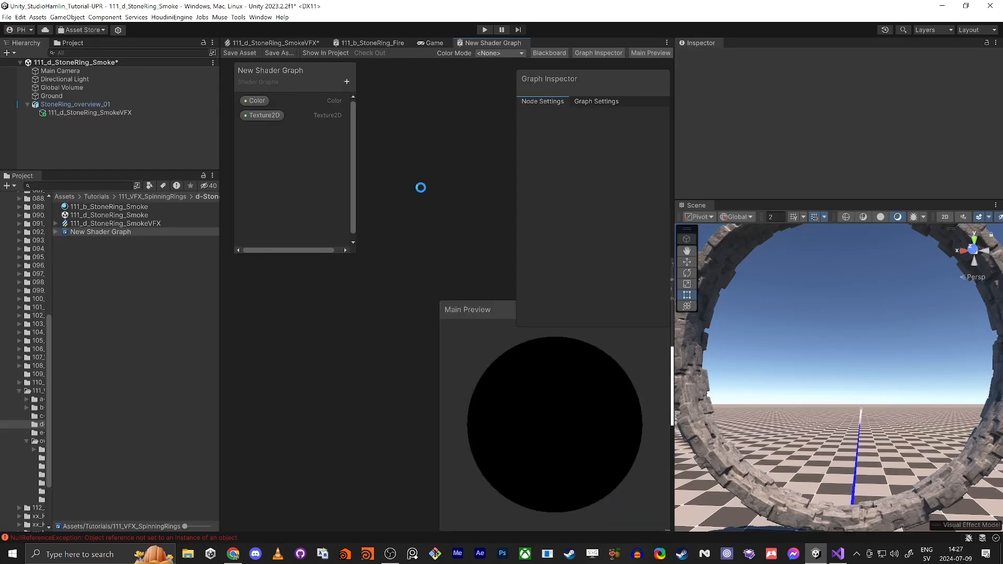
# Step: Assign the New Shader Graph's VFX sub-asset as the Shader Graph of the Output Particle Quad context
pyautogui.click(55, 231)
pyautogui.click(87, 248)
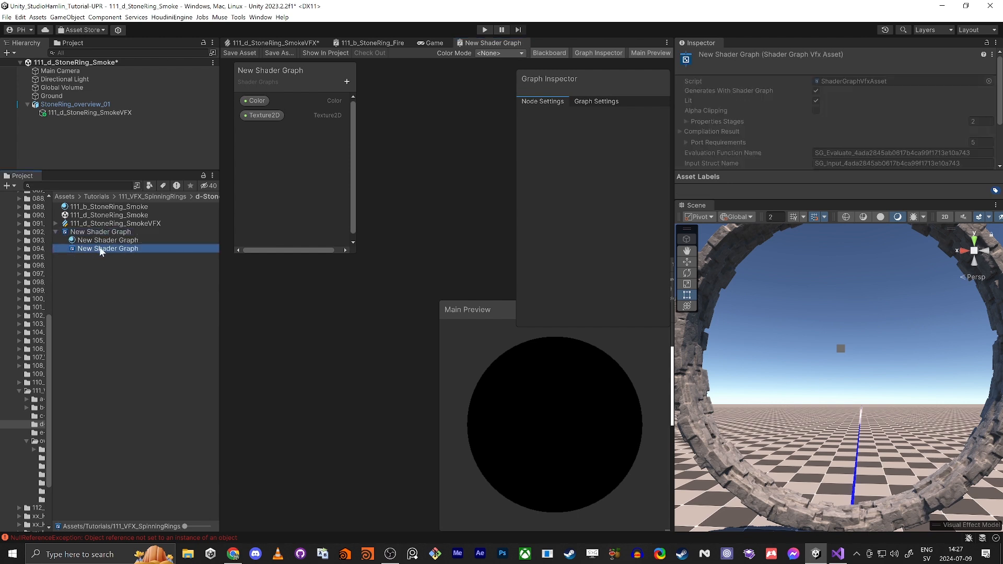
pyautogui.scroll(-3, 376, 343)
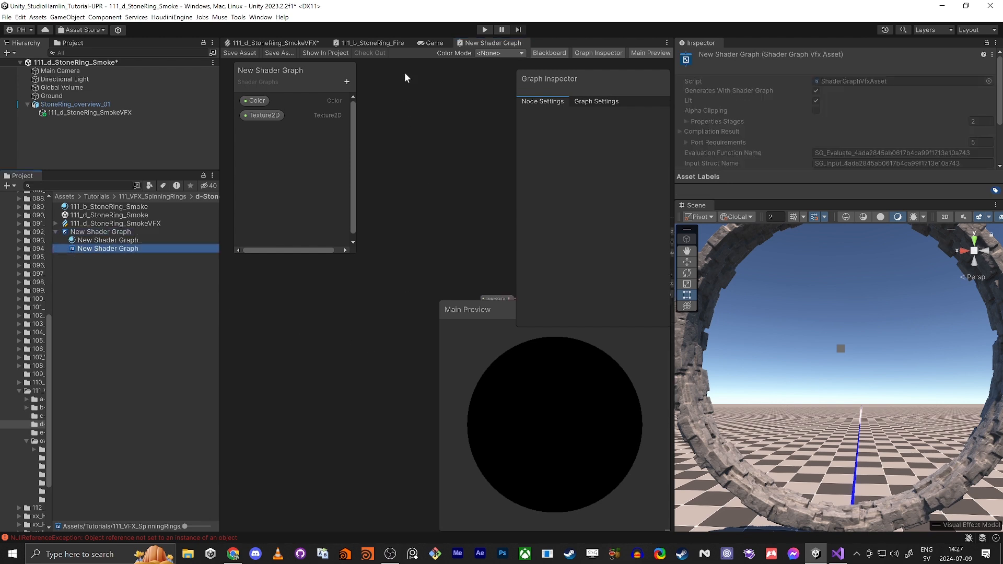
pyautogui.click(286, 41)
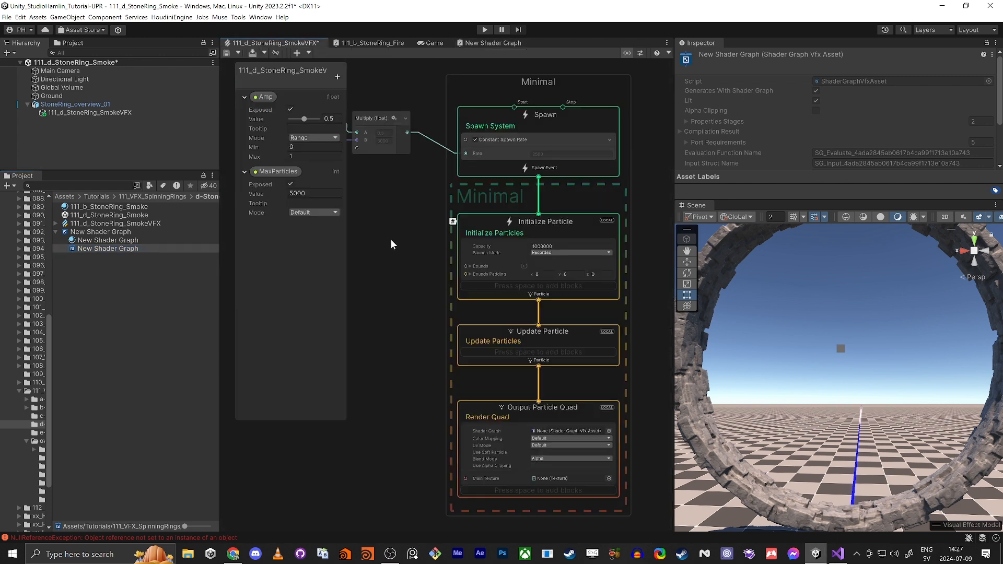
pyautogui.moveTo(395, 272); pyautogui.dragTo(403, 134, button='middle')
pyautogui.scroll(6, 562, 304)
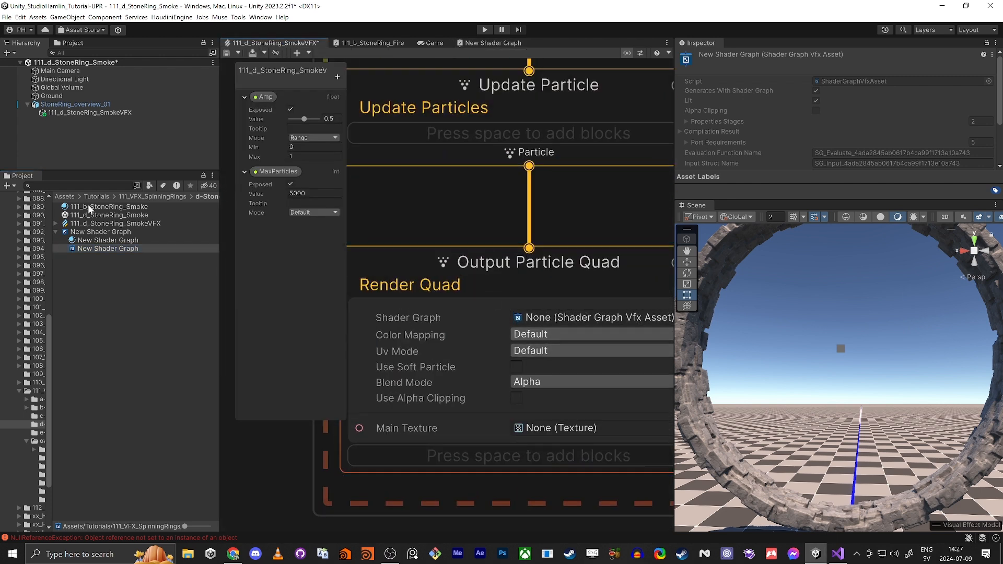
pyautogui.moveTo(84, 248); pyautogui.dragTo(565, 318)
pyautogui.scroll(-3, 565, 318)
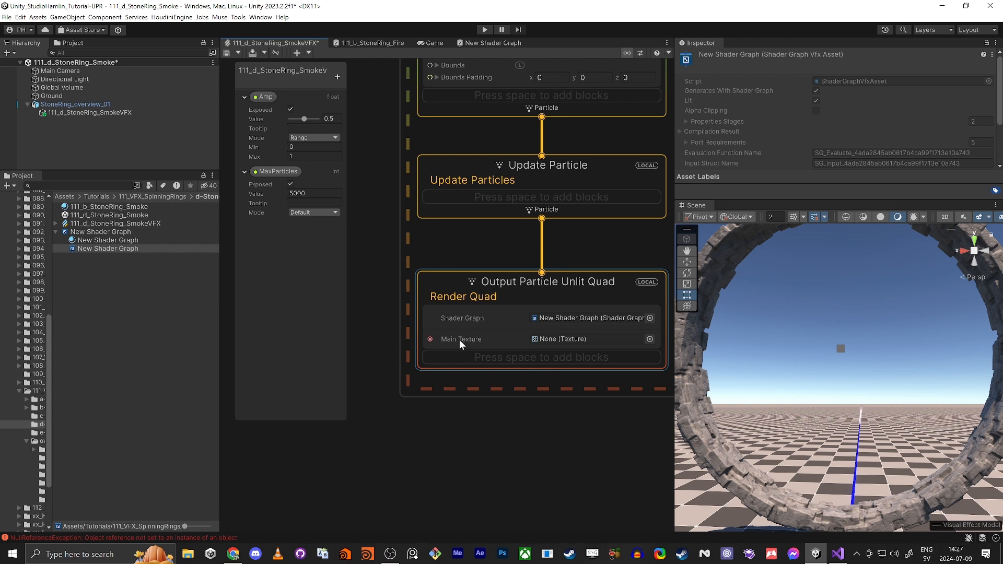
# Step: Close the 111_b_StoneRing_Fire graph and return to New Shader Graph
pyautogui.click(365, 43)
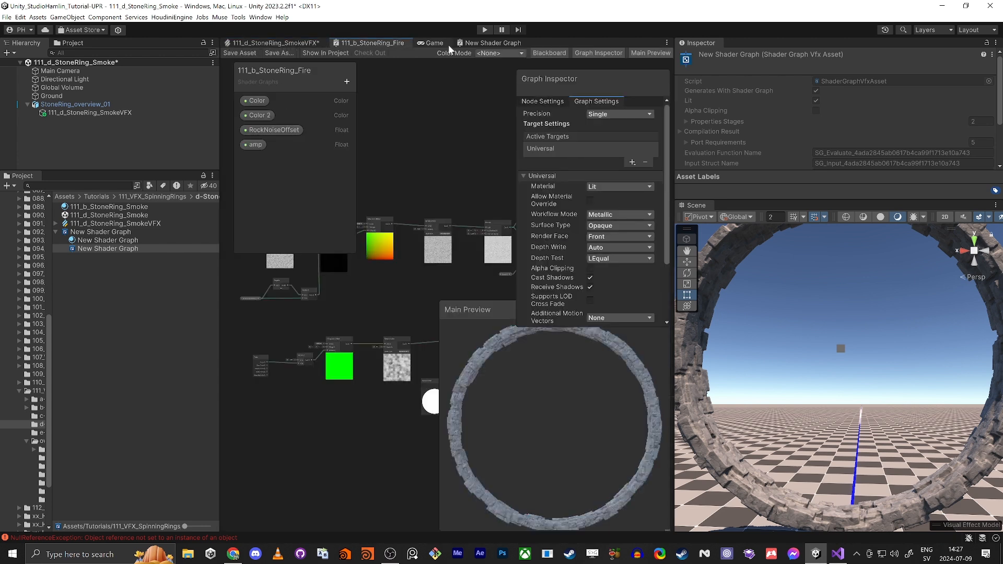
pyautogui.middleClick(368, 42)
pyautogui.rightClick(368, 42)
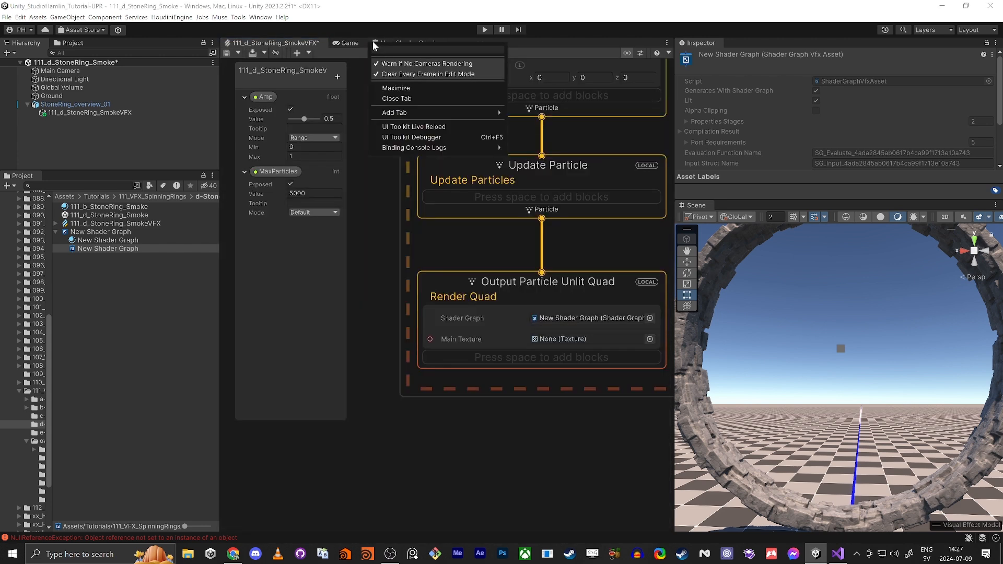
pyautogui.click(421, 42)
pyautogui.click(416, 41)
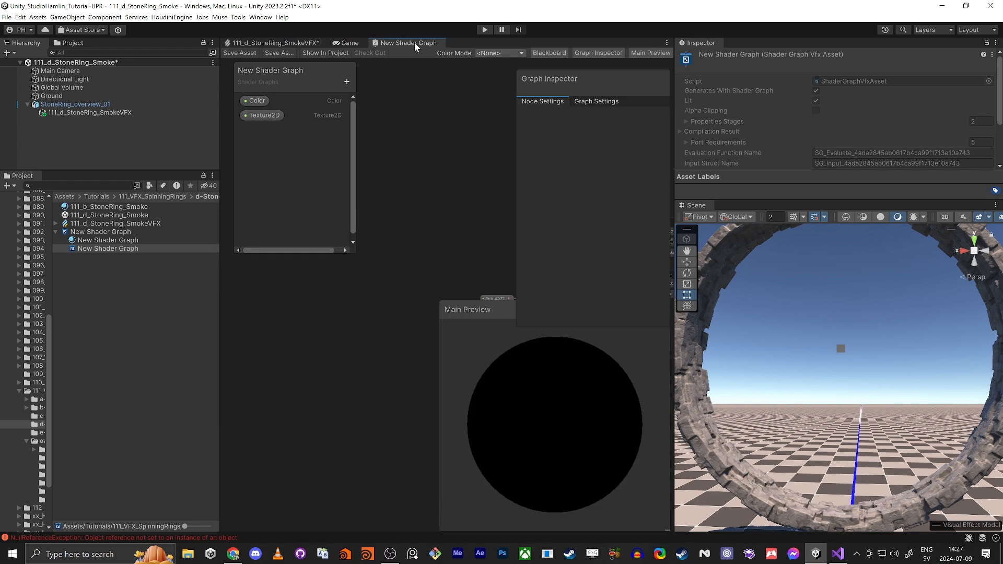
# Step: Delete the existing Color property from New Shader Graph and create a new Color property with its default name
pyautogui.click(264, 101)
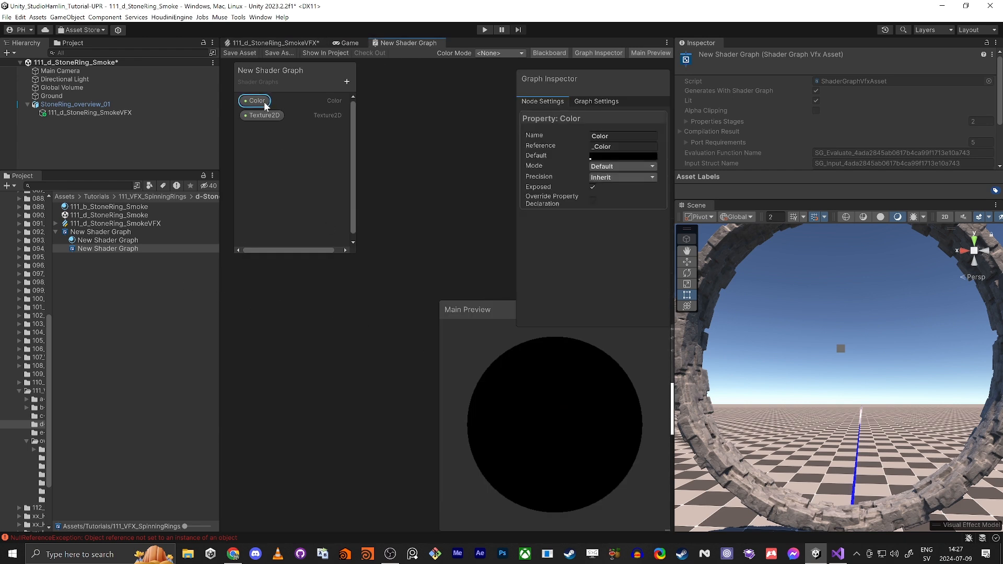
pyautogui.click(246, 43)
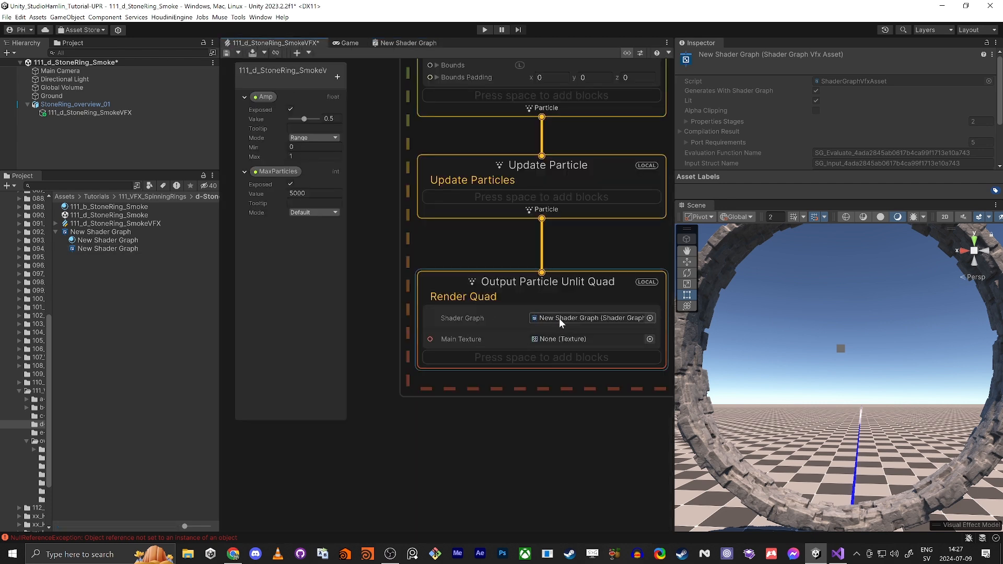
pyautogui.click(403, 43)
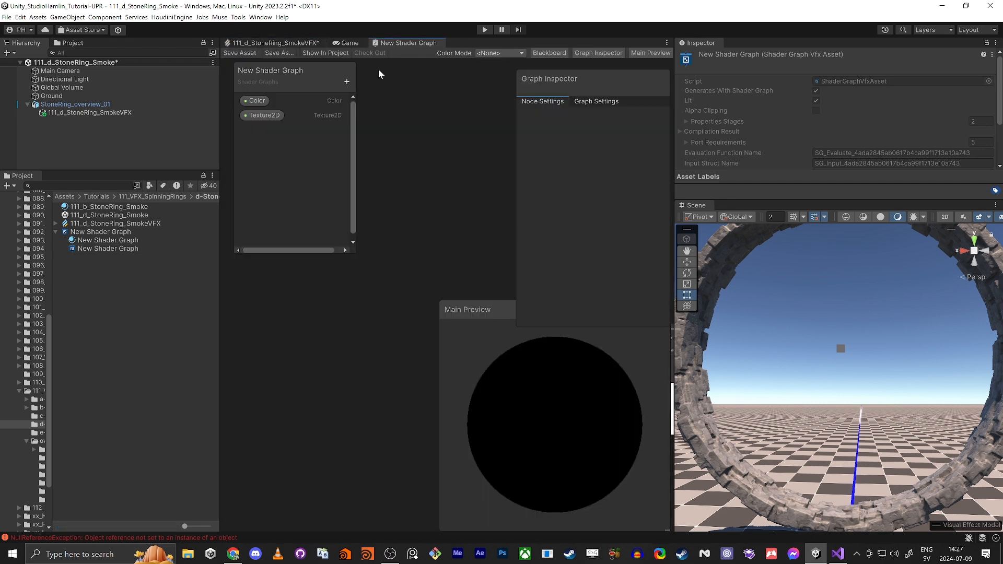
pyautogui.click(252, 104)
pyautogui.press('Delete')
pyautogui.click(347, 82)
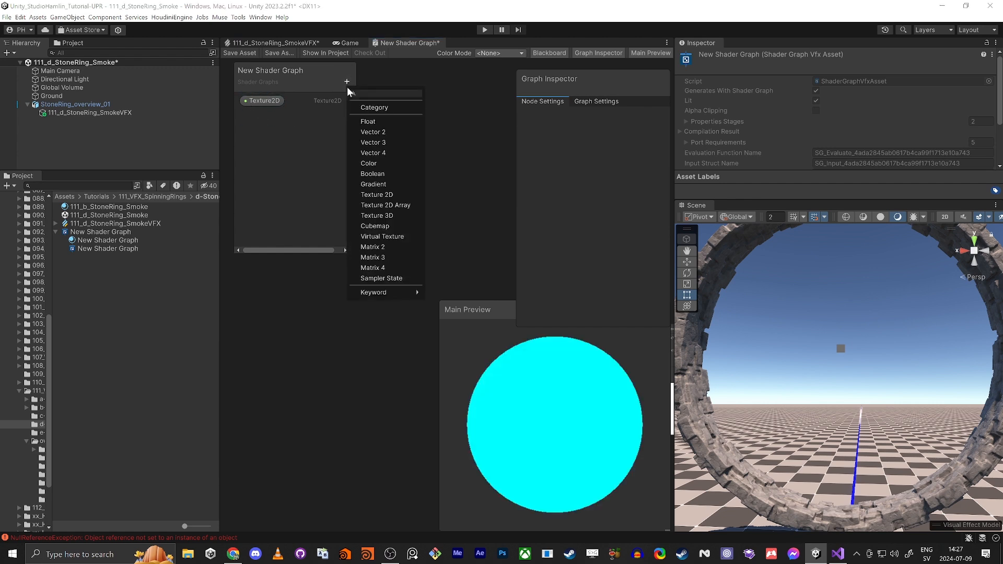
pyautogui.click(375, 162)
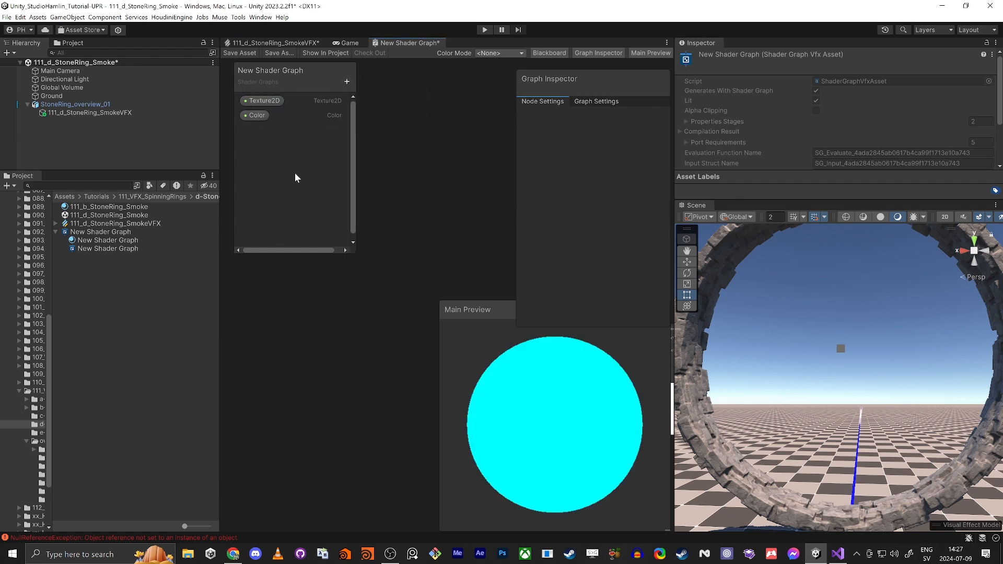
# Step: Replace the old Color node with the new Color property's node, connect it to the Fragment's Base Color and save the graph
pyautogui.moveTo(470, 209); pyautogui.dragTo(370, 149, button='middle')
pyautogui.moveTo(267, 123); pyautogui.dragTo(434, 191)
pyautogui.scroll(5, 438, 191)
pyautogui.scroll(-4, 418, 193)
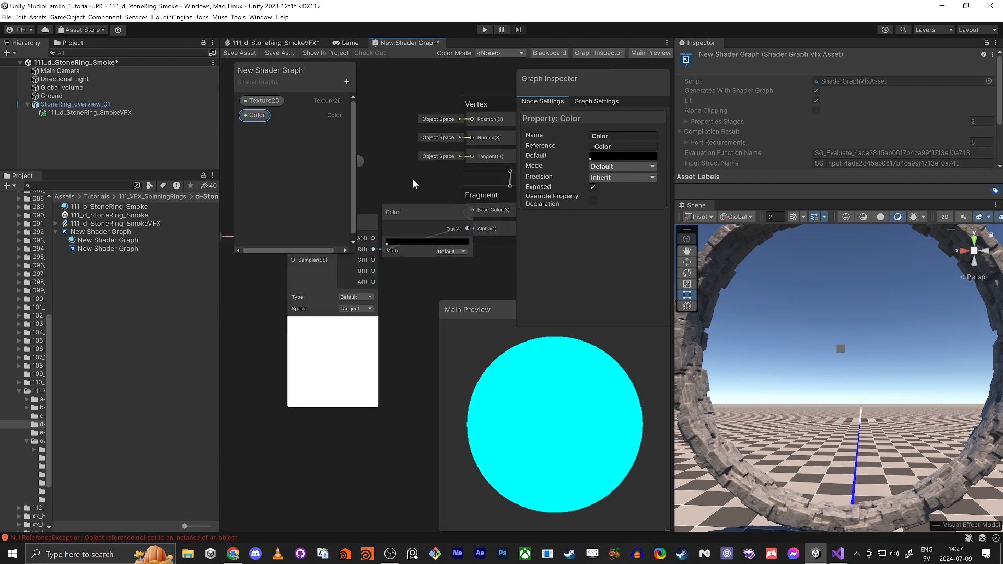
pyautogui.press('Delete')
pyautogui.moveTo(384, 187); pyautogui.dragTo(408, 201, button='middle')
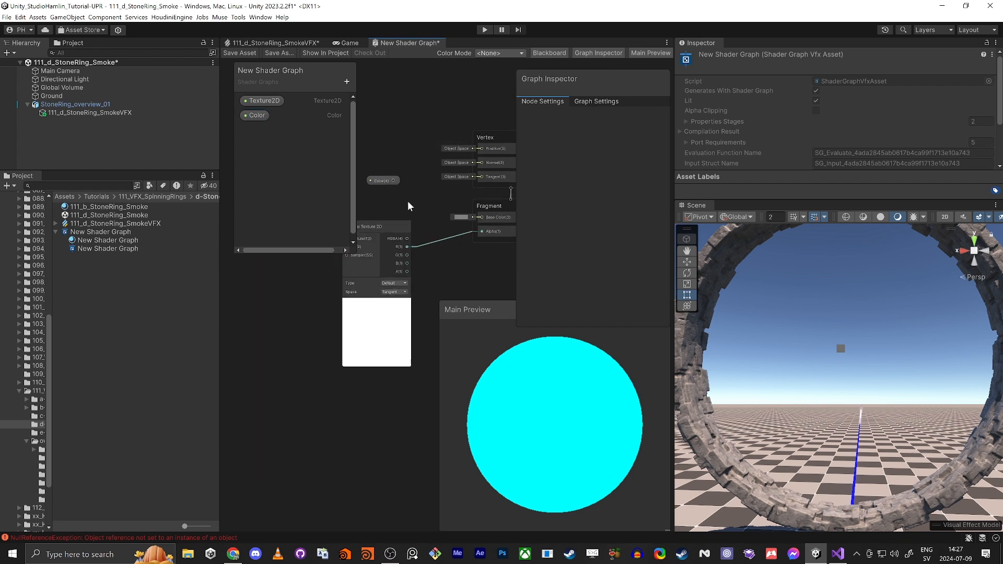
pyautogui.moveTo(393, 179); pyautogui.dragTo(481, 218)
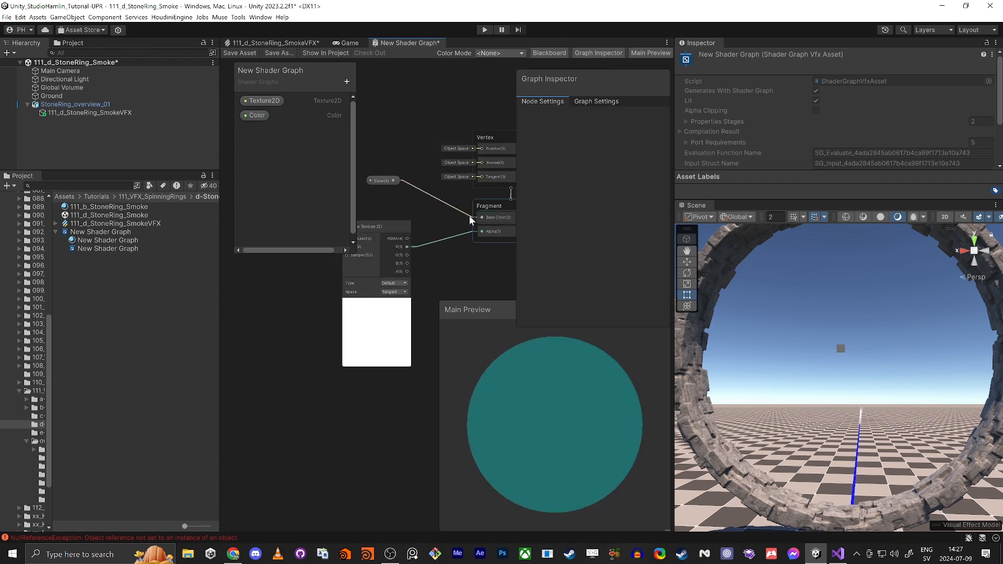
pyautogui.click(232, 53)
# Step: Reassign New Shader Graph's VFX sub-asset to the Render Quad output and set its Main Texture to Default-Particle
pyautogui.click(262, 42)
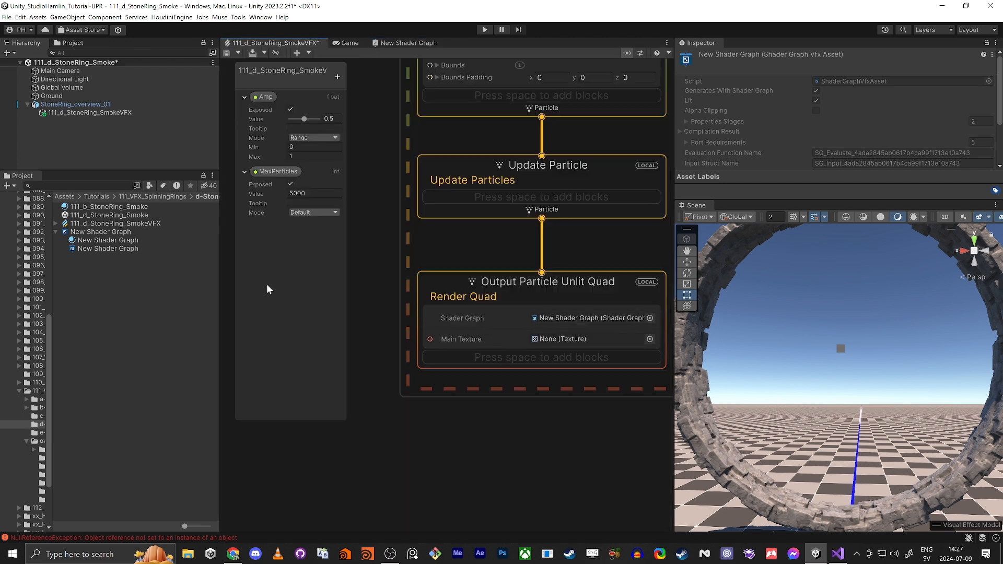
pyautogui.moveTo(89, 246); pyautogui.dragTo(564, 321)
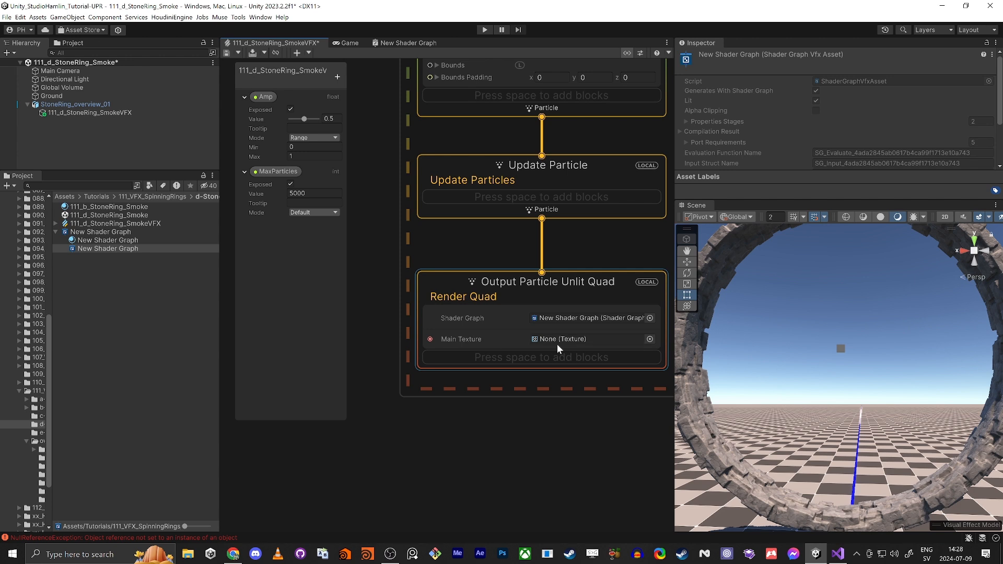
pyautogui.click(650, 339)
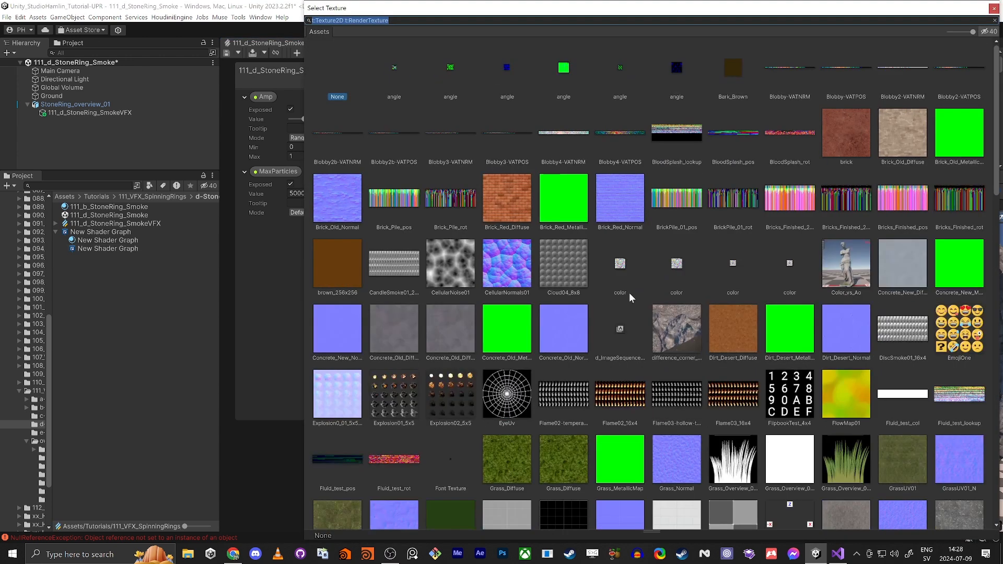
pyautogui.write('defaul')
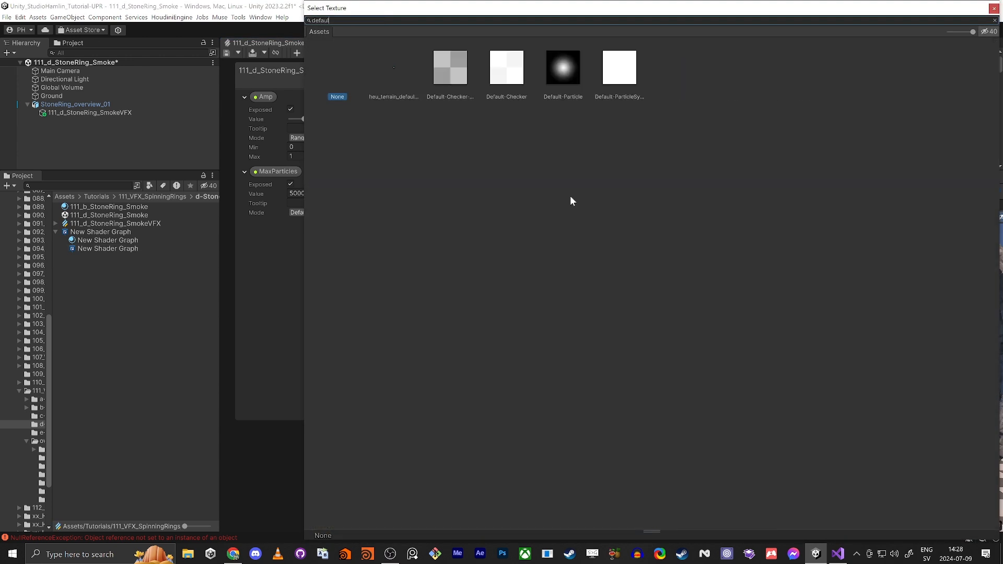
pyautogui.click(573, 65)
pyautogui.doubleClick(560, 77)
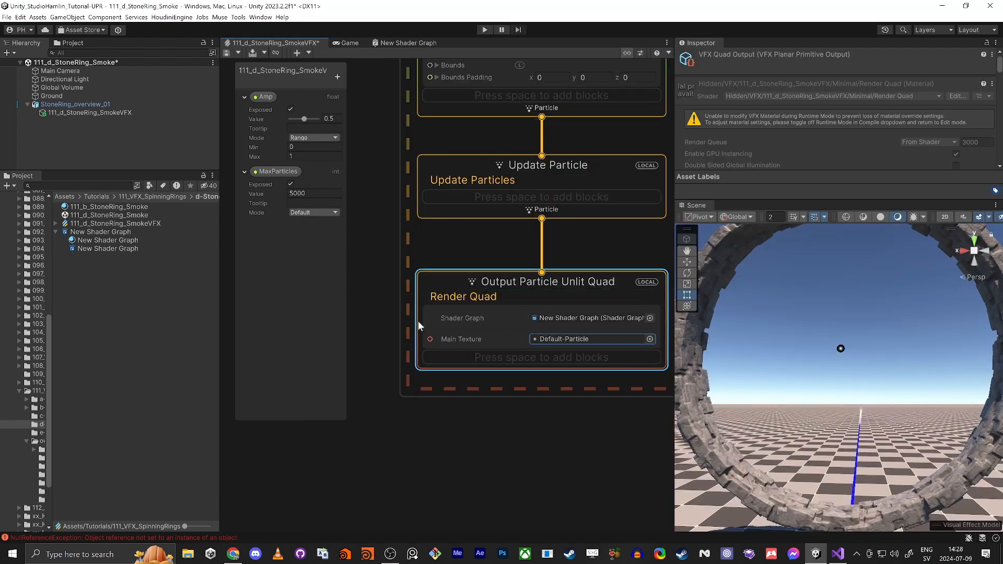
# Step: Rename the New Shader Graph asset to 111_d_StoneRing_Smoke by copying the scene asset's name
pyautogui.click(105, 232)
pyautogui.click(111, 216)
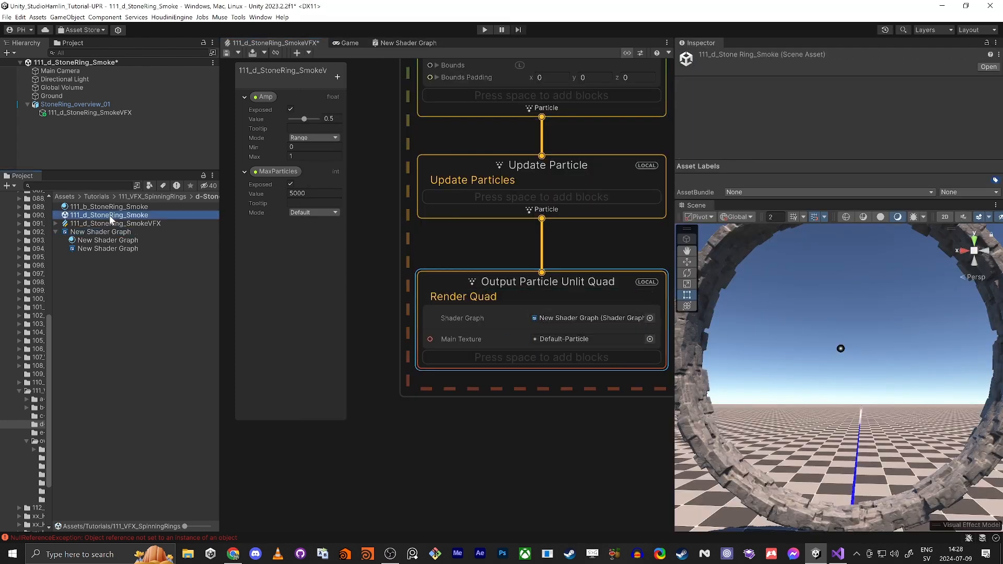
pyautogui.click(109, 216)
pyautogui.hotkey('ctrl', 'c')
pyautogui.click(100, 232)
pyautogui.press('F2')
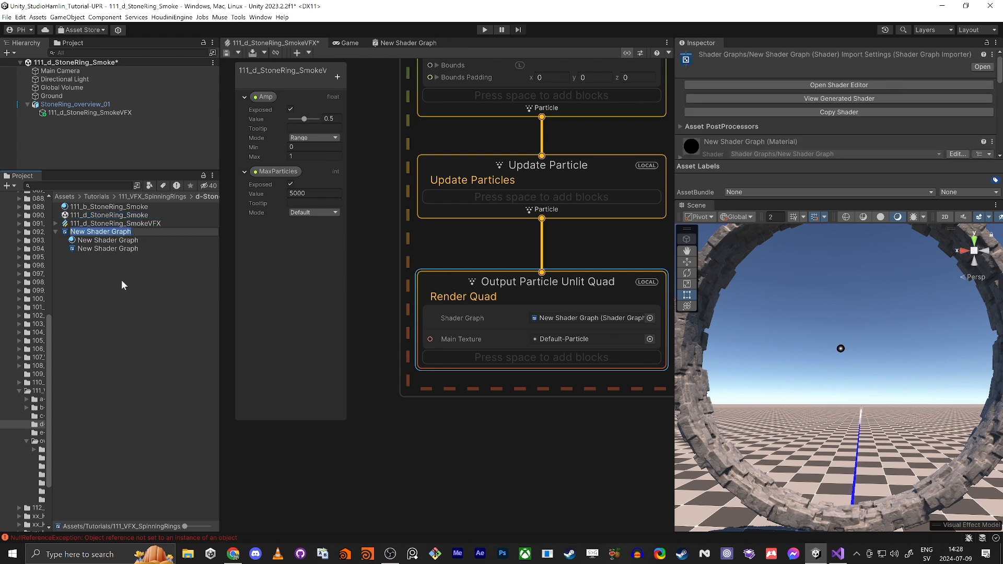
pyautogui.hotkey('ctrl', 'v')
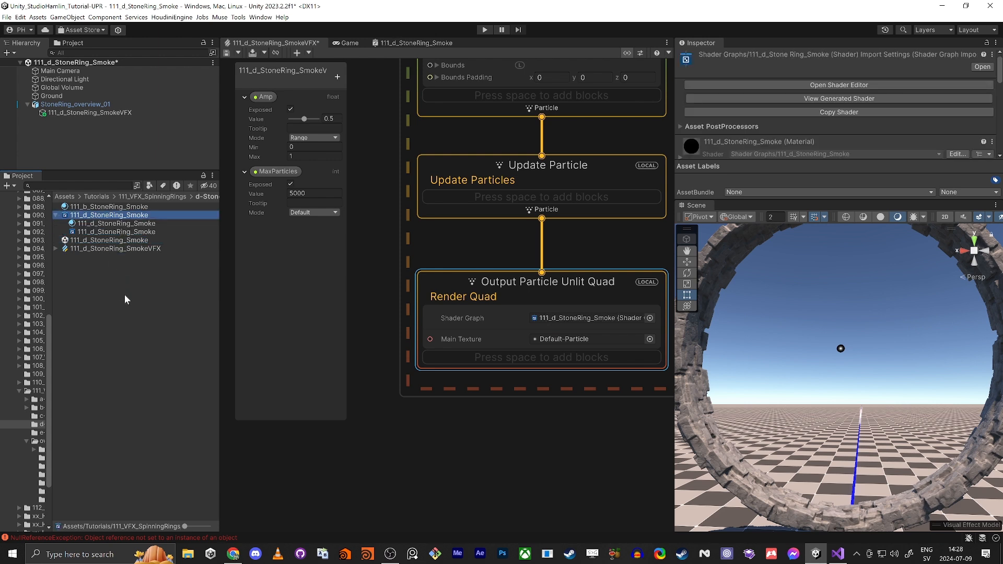
# Step: Refresh the Render Quad output's properties by switching its Shader Graph to vertexColor and back to the 111_d_StoneRing_Smoke VFX sub-asset
pyautogui.click(649, 318)
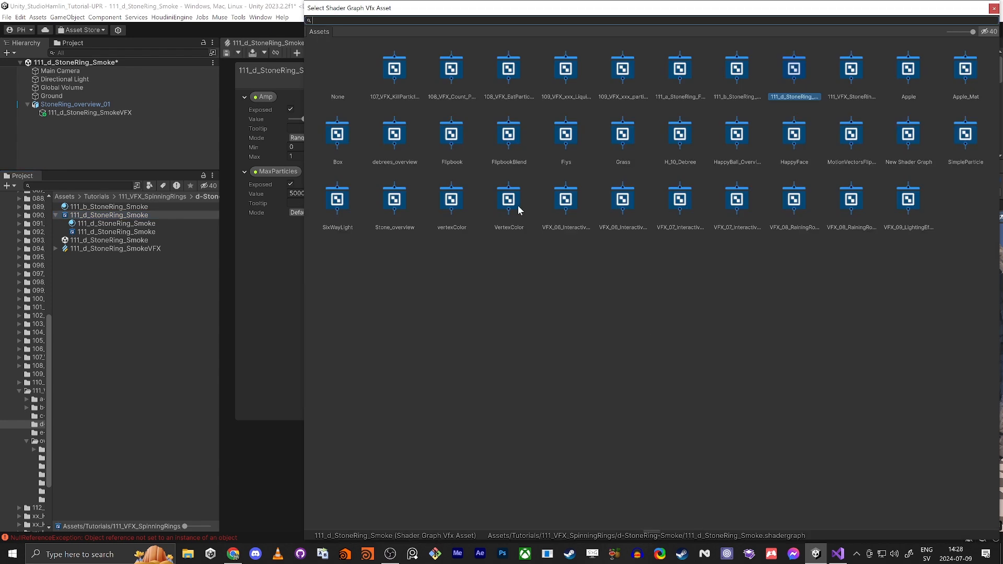
pyautogui.doubleClick(443, 208)
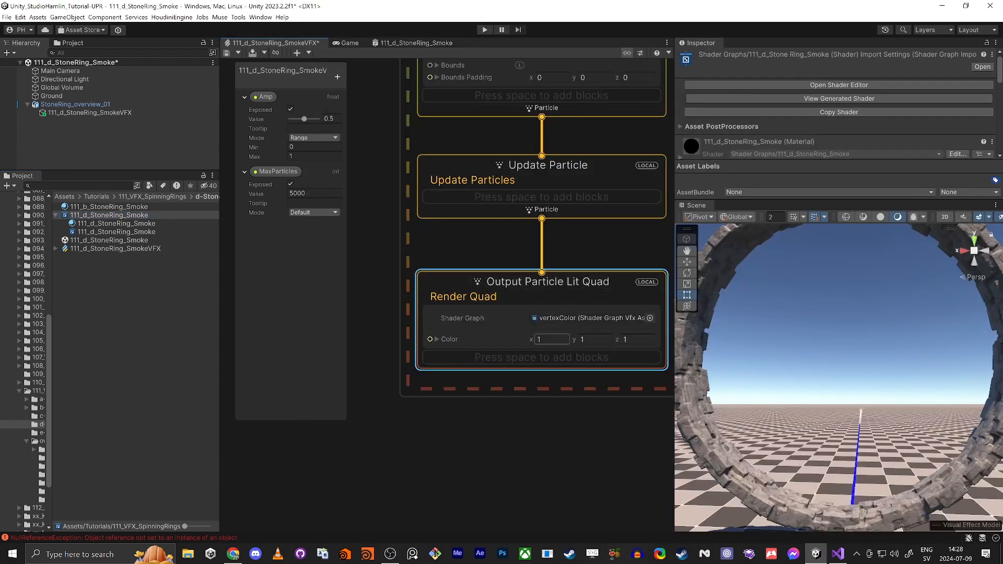
pyautogui.click(650, 318)
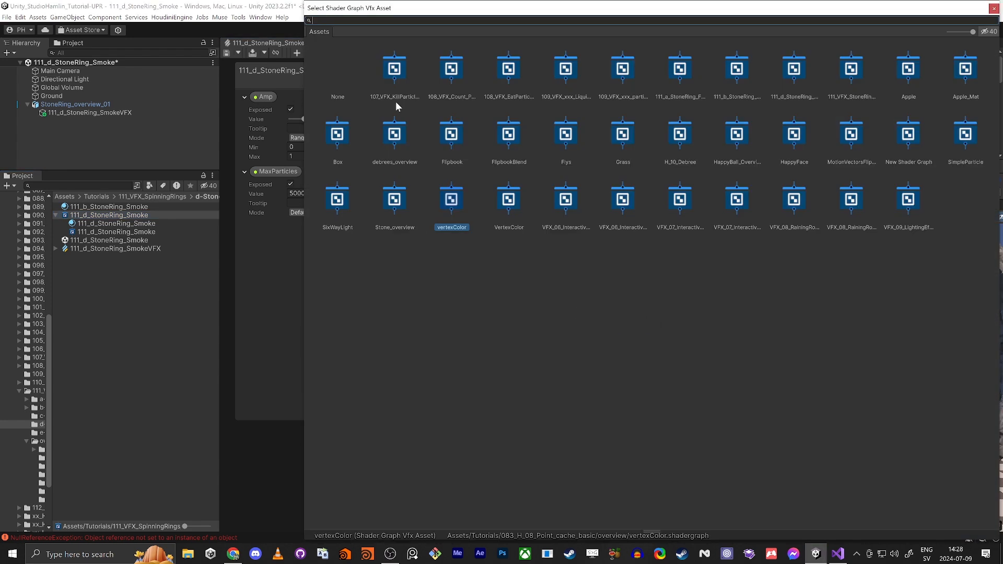
pyautogui.click(153, 305)
pyautogui.moveTo(80, 230); pyautogui.dragTo(559, 317)
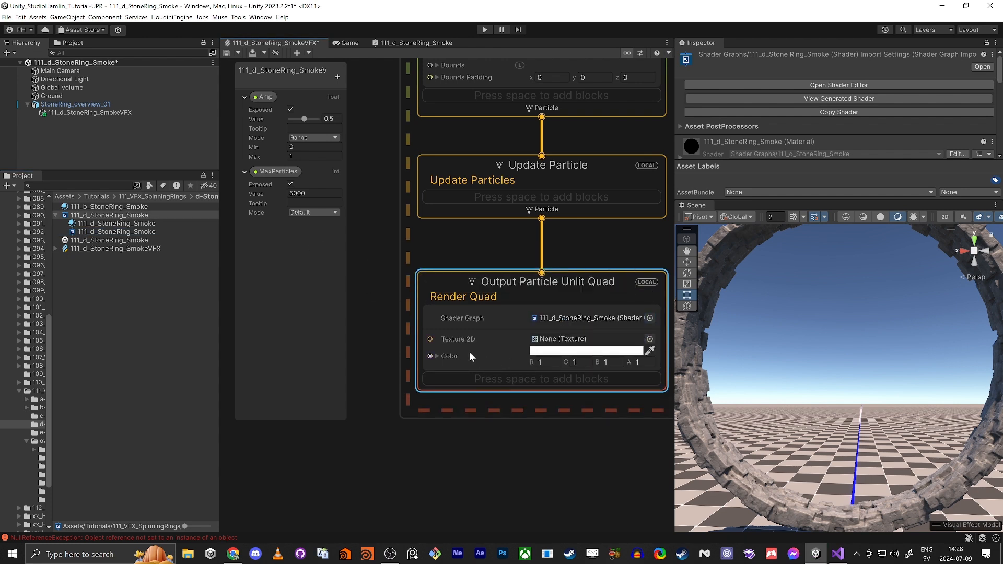
# Step: Set the Render Quad output's Texture 2D to Default-Particle
pyautogui.click(649, 339)
pyautogui.write('d')
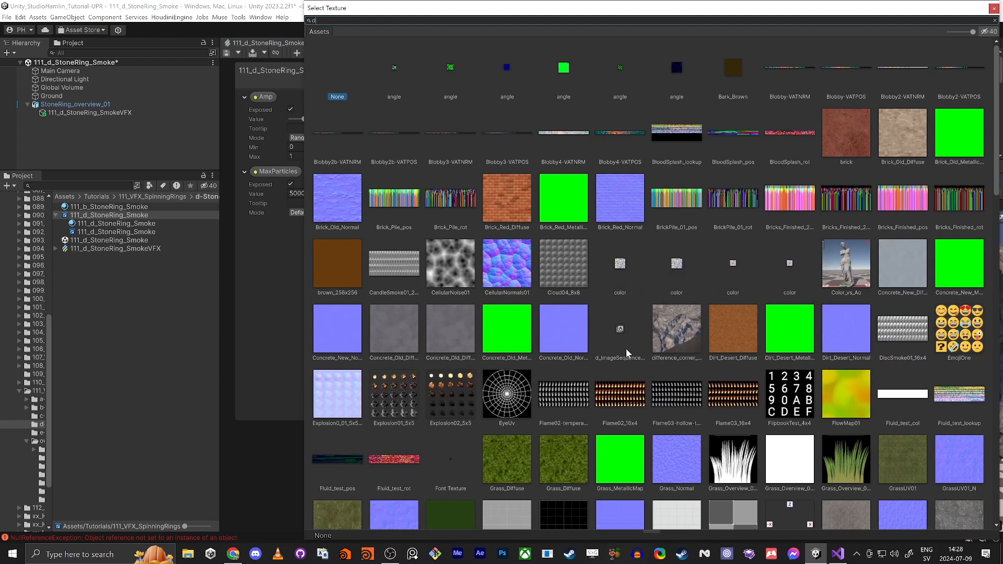
pyautogui.write('efa')
pyautogui.click(558, 79)
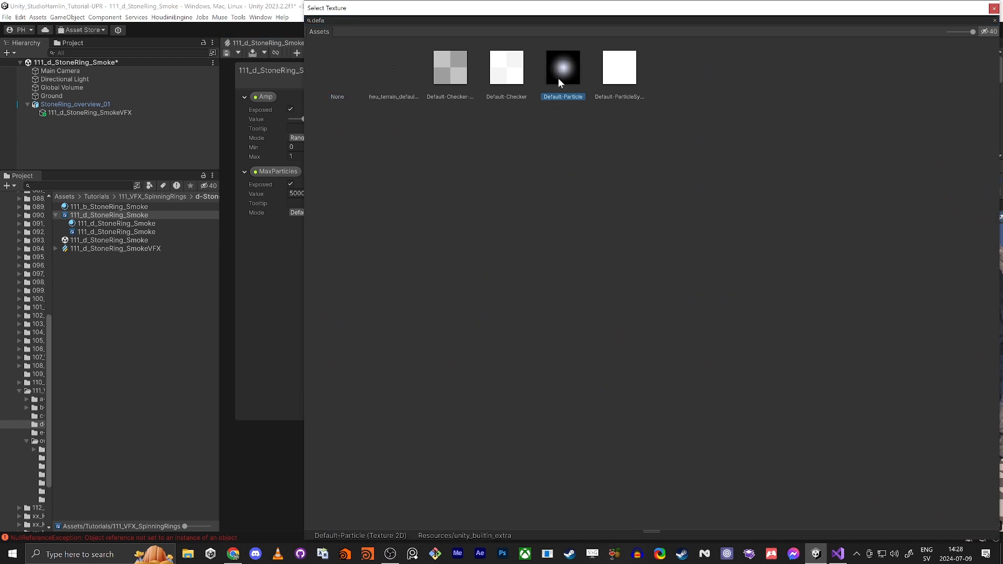
pyautogui.doubleClick(559, 64)
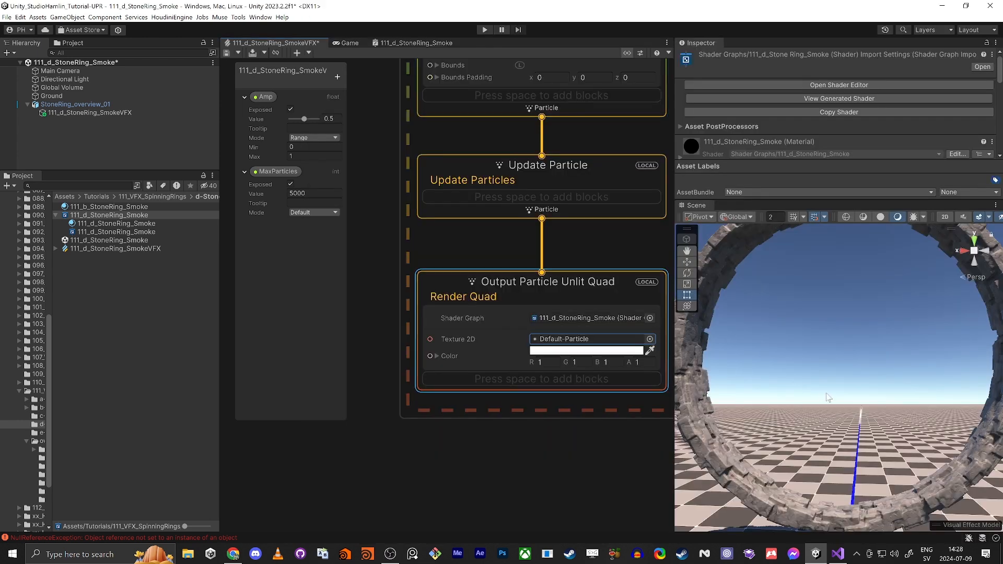
pyautogui.moveTo(841, 352); pyautogui.dragTo(826, 400, button='right')
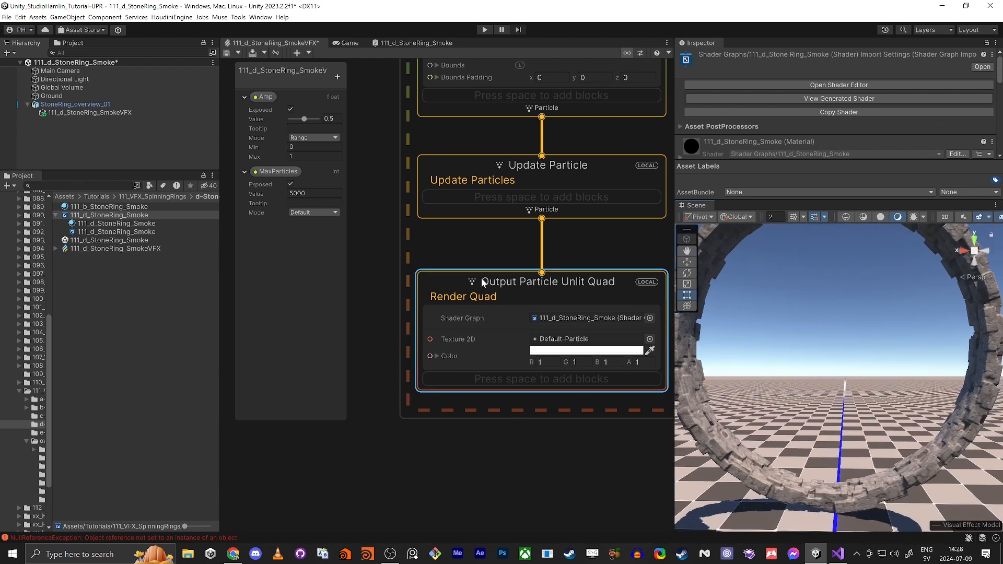
# Step: Add an Orient: Face Camera Position block to the Render Quad output
pyautogui.press('space')
pyautogui.write('i')
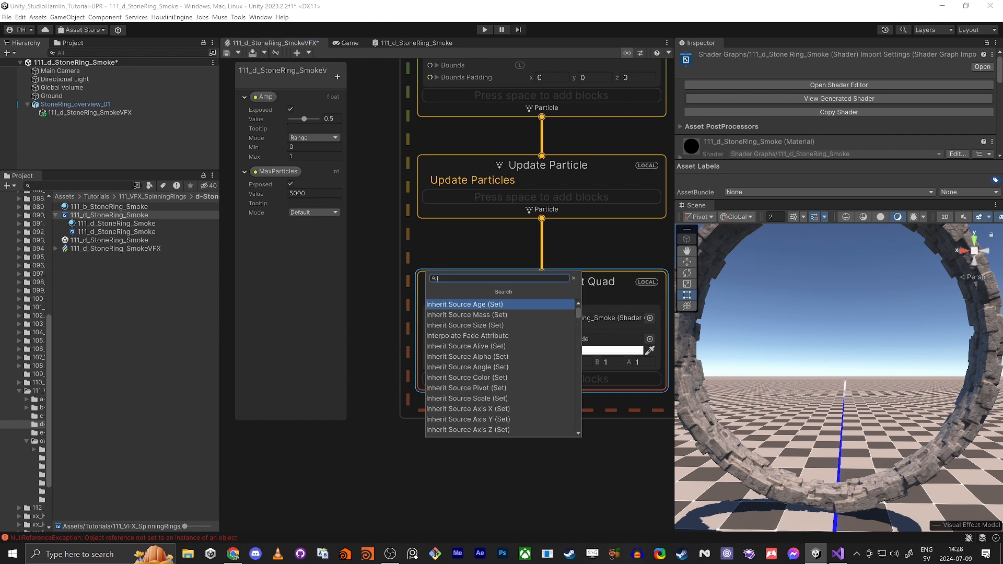
pyautogui.press('BackSpace')
pyautogui.write('orien')
pyautogui.press('Down')
pyautogui.press('Down')
pyautogui.press('Down')
pyautogui.press('Down')
pyautogui.press('Down')
pyautogui.press('Down')
pyautogui.press('Down')
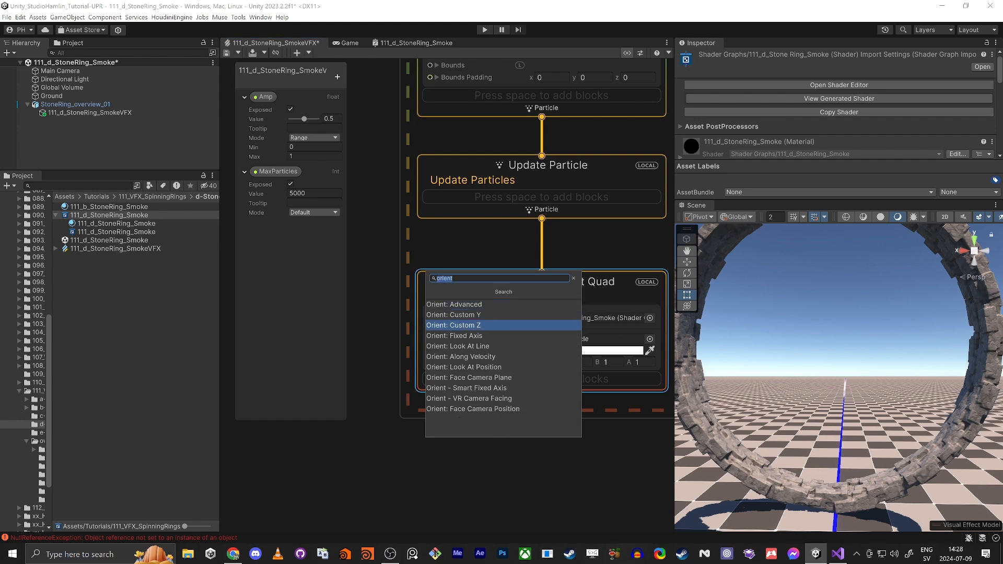
pyautogui.press('Down')
pyautogui.press('Down')
pyautogui.press('Down')
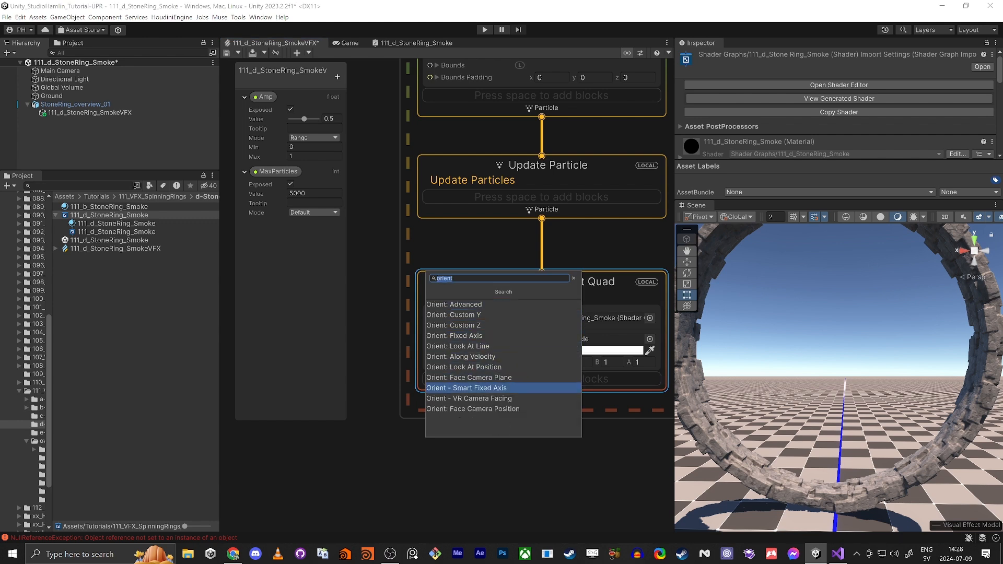
pyautogui.press('Return')
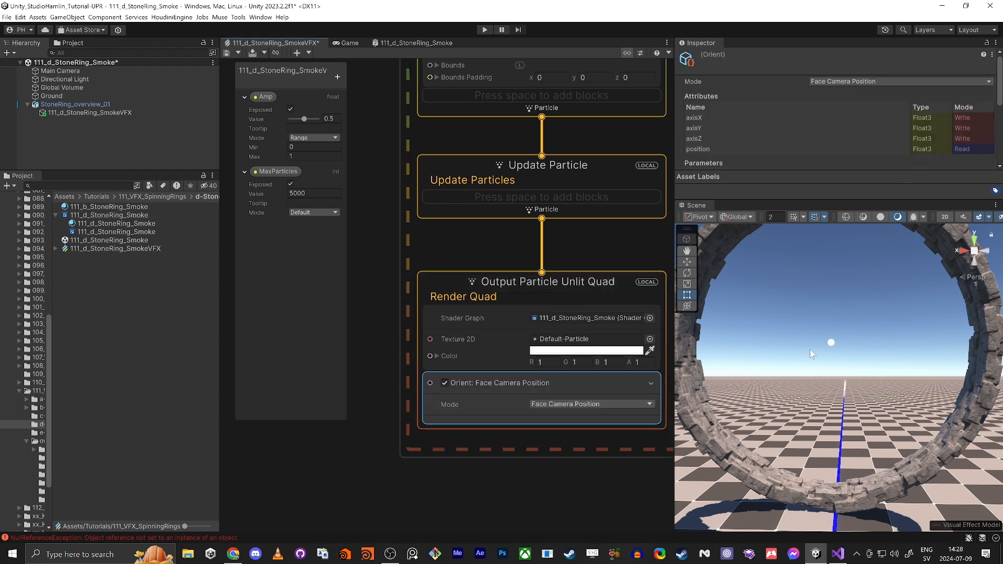
pyautogui.moveTo(823, 341); pyautogui.dragTo(816, 333, button='right')
pyautogui.press('w')
pyautogui.press('s')
# Step: Add a Sample Mesh node in the empty graph area beside the Minimal particle system
pyautogui.moveTo(411, 289); pyautogui.dragTo(429, 312, button='middle')
pyautogui.scroll(-6, 429, 311)
pyautogui.moveTo(362, 302); pyautogui.dragTo(483, 314, button='middle')
pyautogui.scroll(-1, 479, 328)
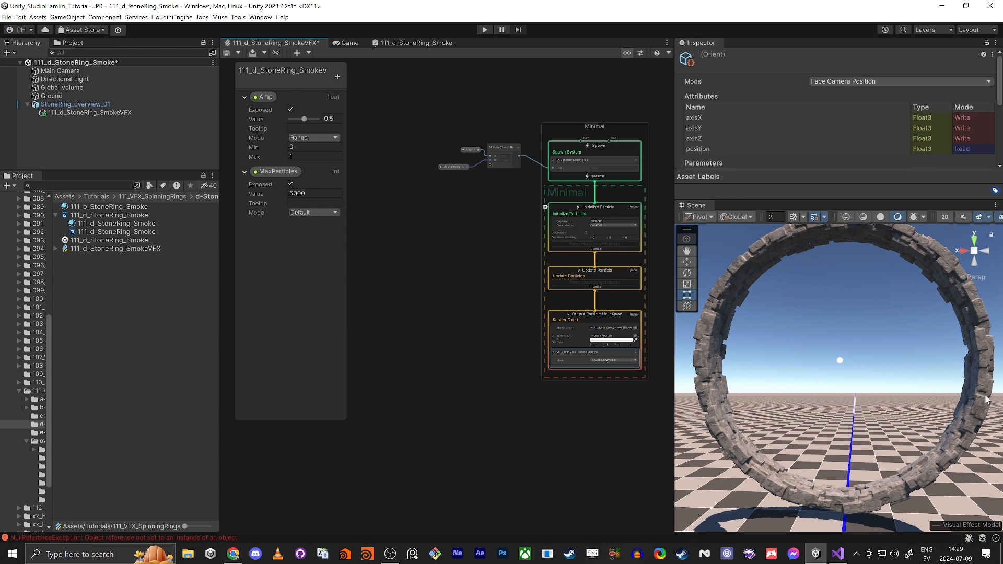
pyautogui.click(425, 240)
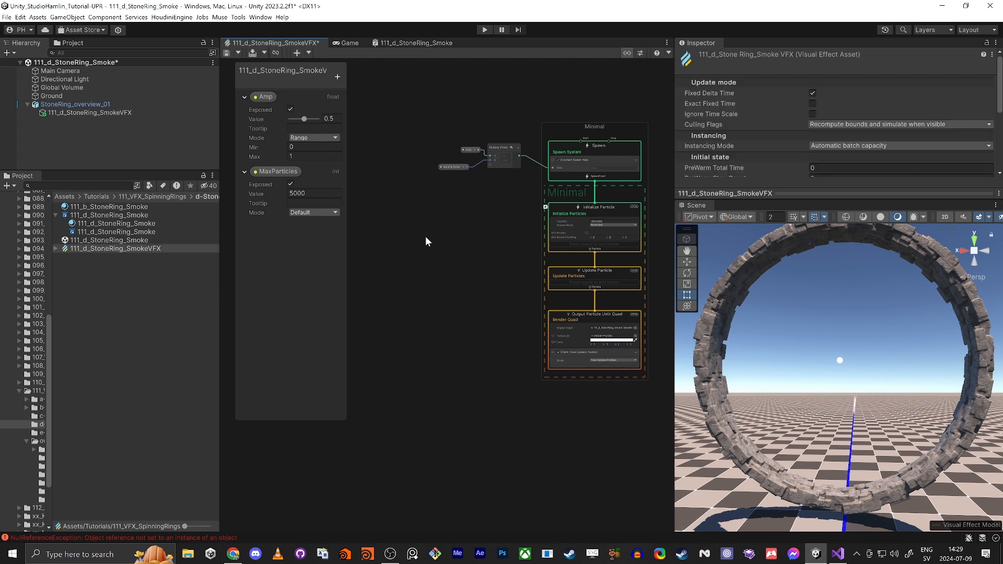
pyautogui.press('space')
pyautogui.write('sample')
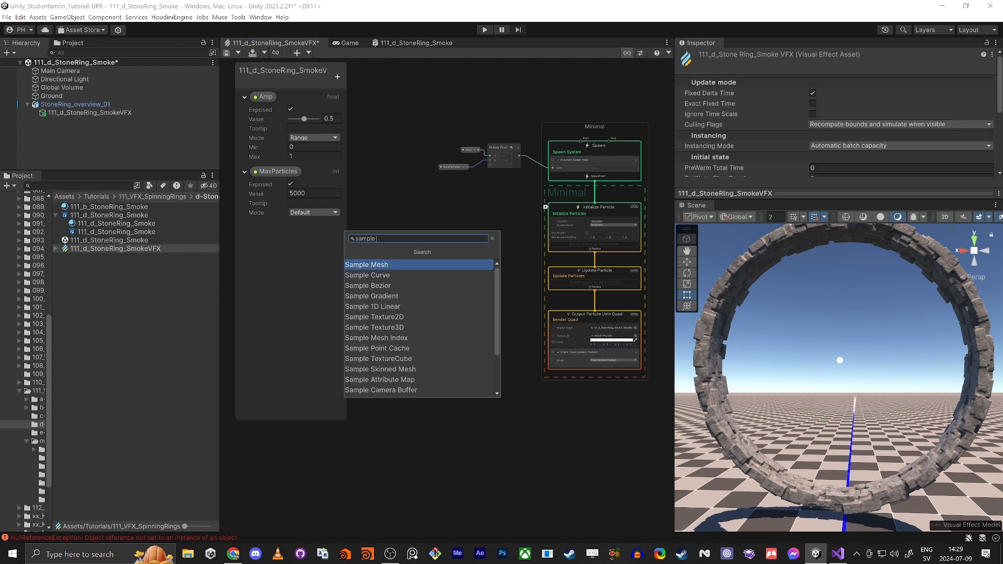
pyautogui.press('Return')
pyautogui.scroll(8, 414, 273)
pyautogui.moveTo(577, 229); pyautogui.dragTo(459, 130, button='middle')
pyautogui.scroll(-3, 450, 225)
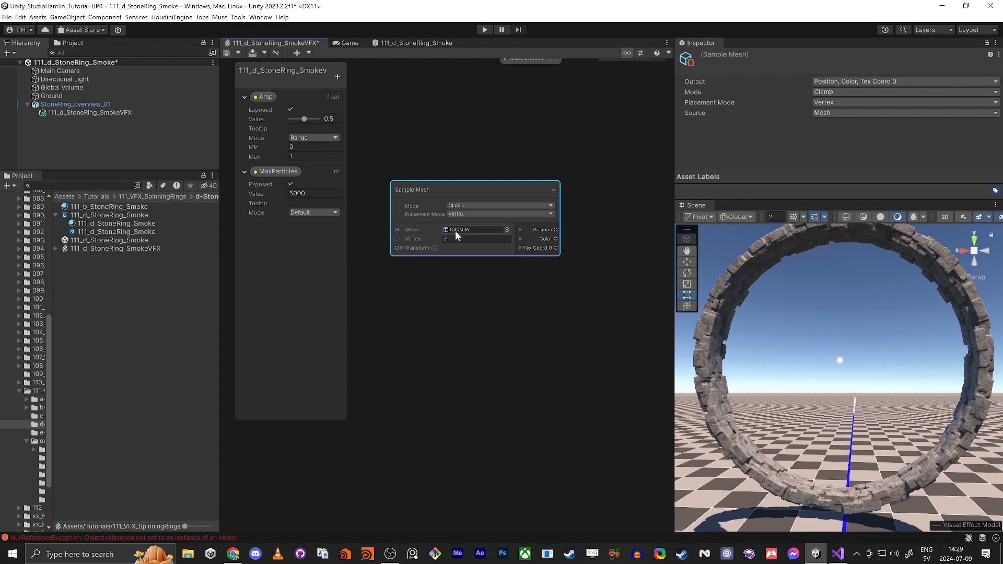
# Step: Examine the Read/Write option in the import settings of the a_stoneRing model from the a-StoneRing folder
pyautogui.moveTo(52, 404); pyautogui.dragTo(91, 407)
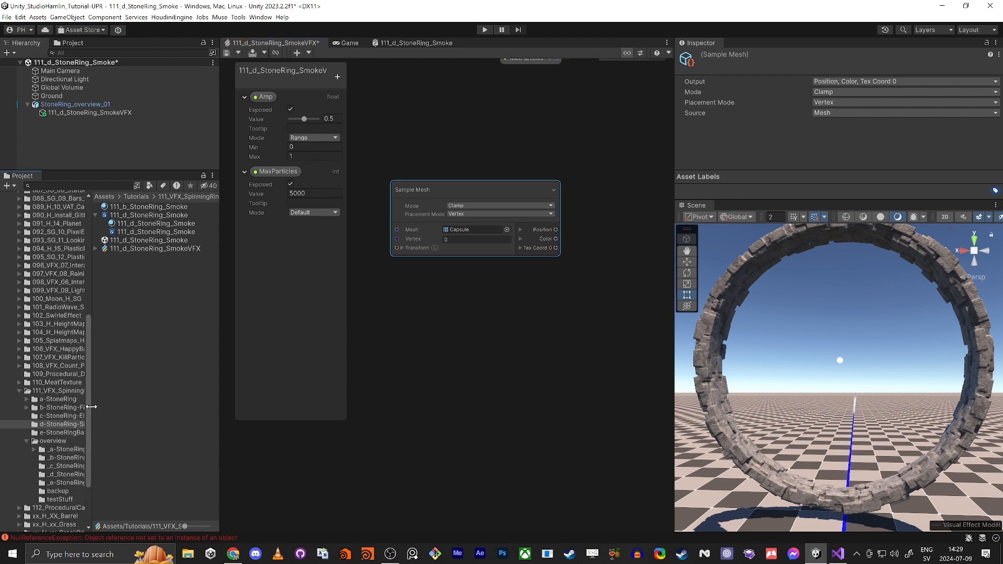
pyautogui.click(57, 399)
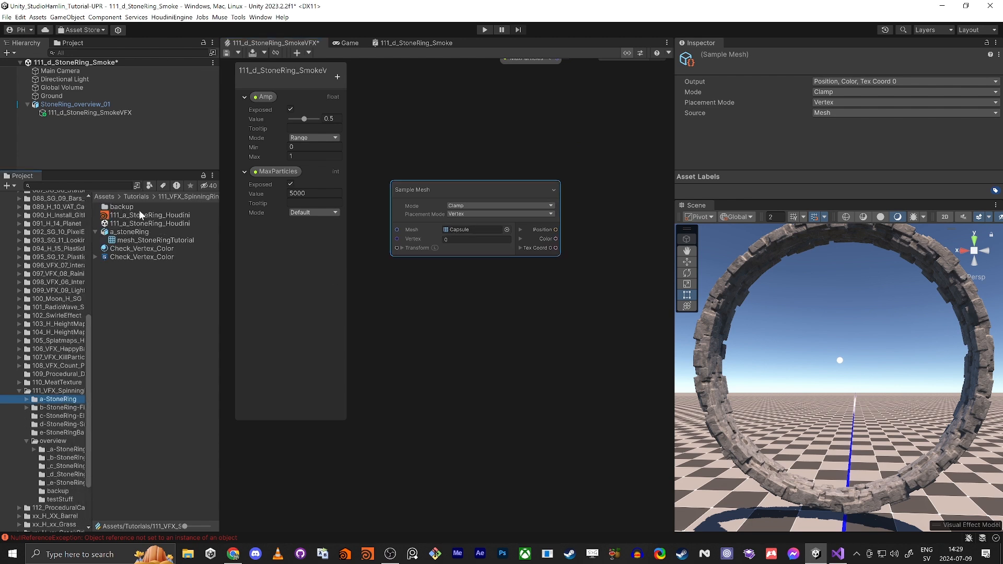
pyautogui.click(131, 232)
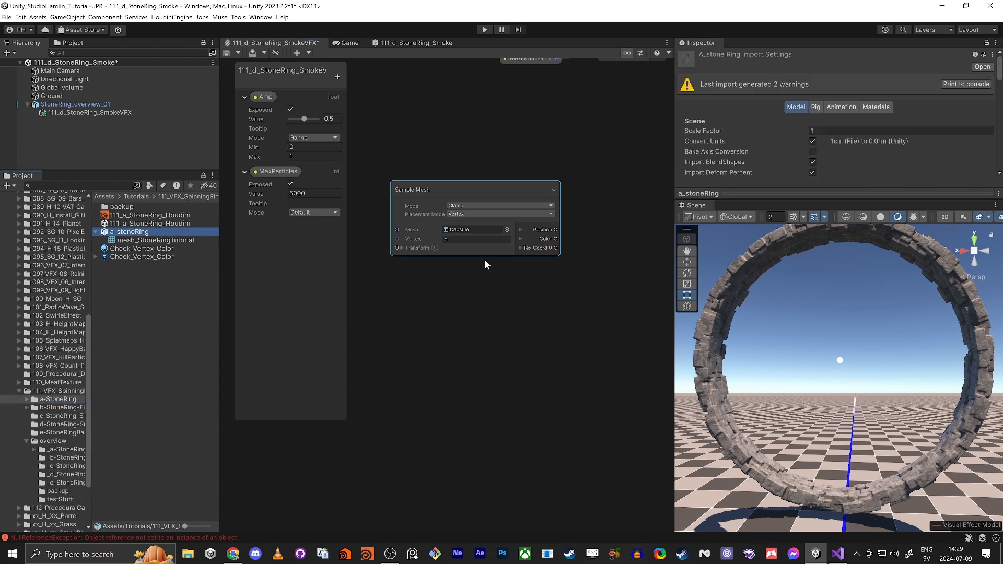
pyautogui.click(771, 196)
pyautogui.moveTo(755, 199); pyautogui.dragTo(755, 434)
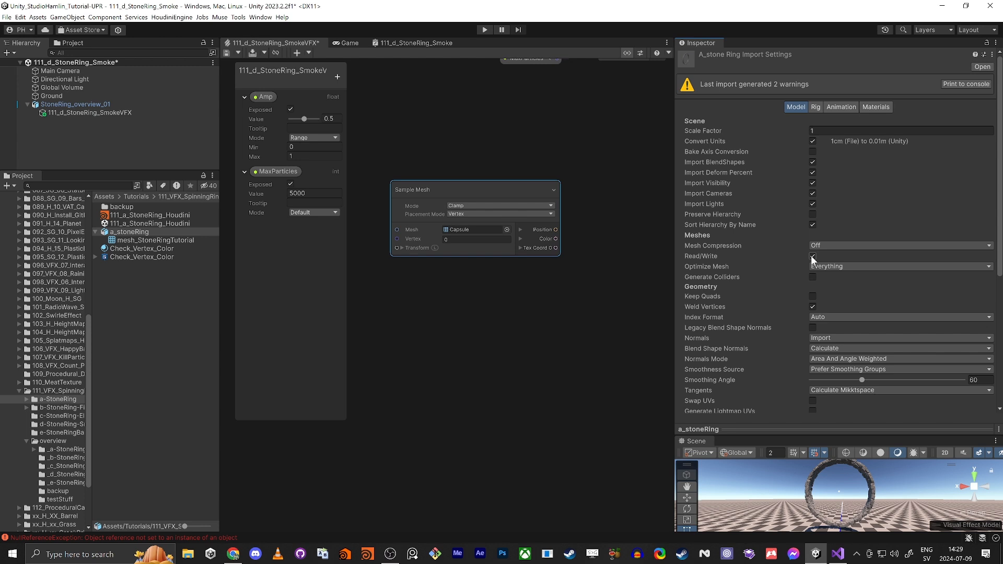
pyautogui.scroll(-3, 862, 294)
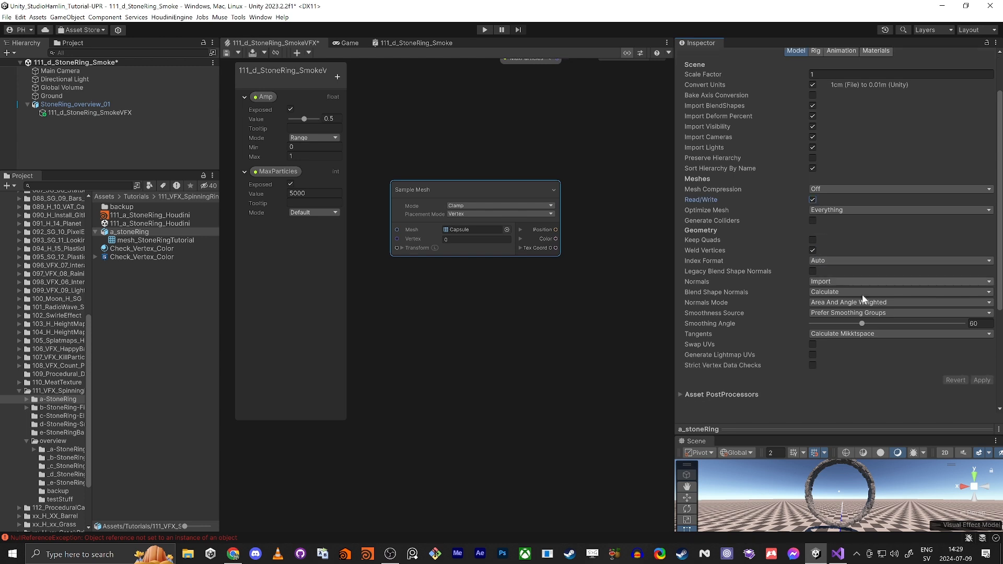
pyautogui.moveTo(913, 435); pyautogui.dragTo(913, 172)
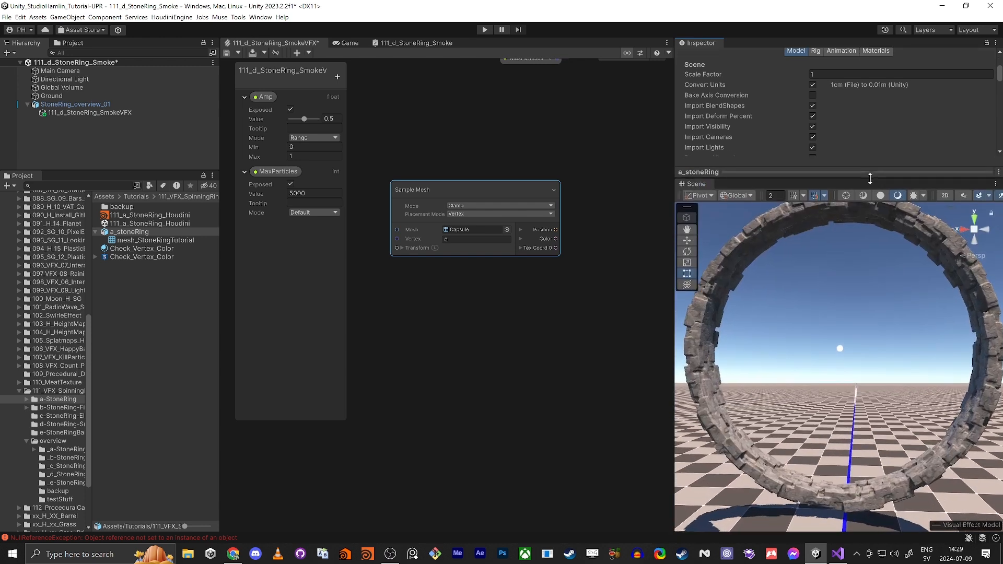
pyautogui.scroll(-3, 826, 347)
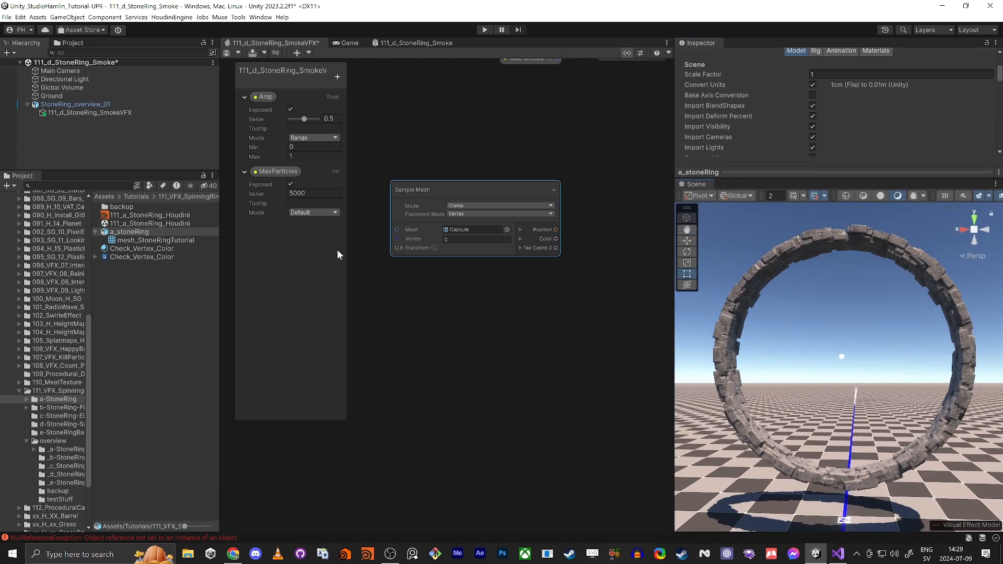
# Step: Assign mesh_StoneRingTutorial to the Sample Mesh node and connect its Position output to a new Set Position block in Initialize Particle
pyautogui.moveTo(143, 242); pyautogui.dragTo(470, 230)
pyautogui.moveTo(568, 332); pyautogui.dragTo(454, 273, button='middle')
pyautogui.click(557, 175)
pyautogui.press('space')
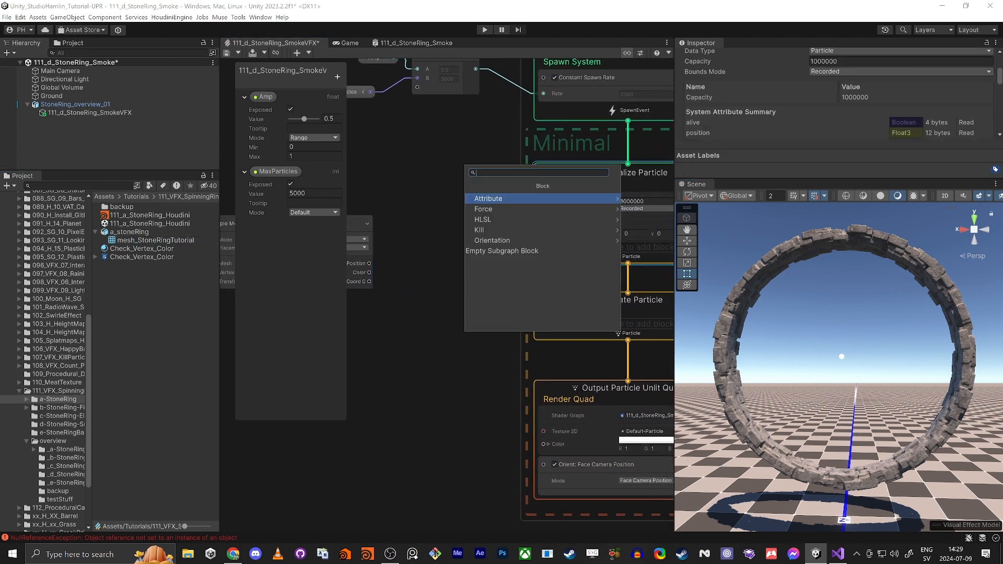
pyautogui.write('set pos')
pyautogui.press('Return')
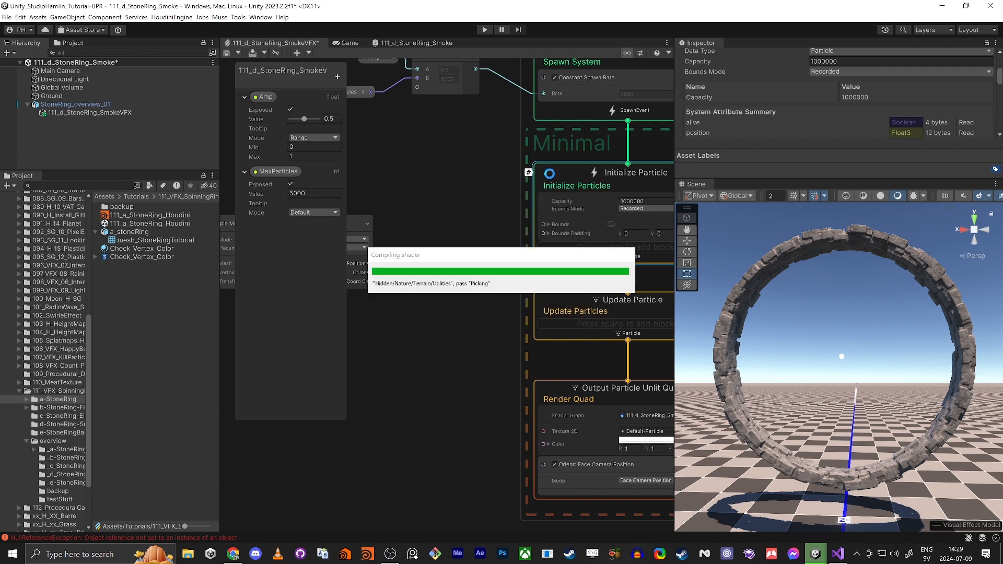
pyautogui.moveTo(369, 263); pyautogui.dragTo(544, 266)
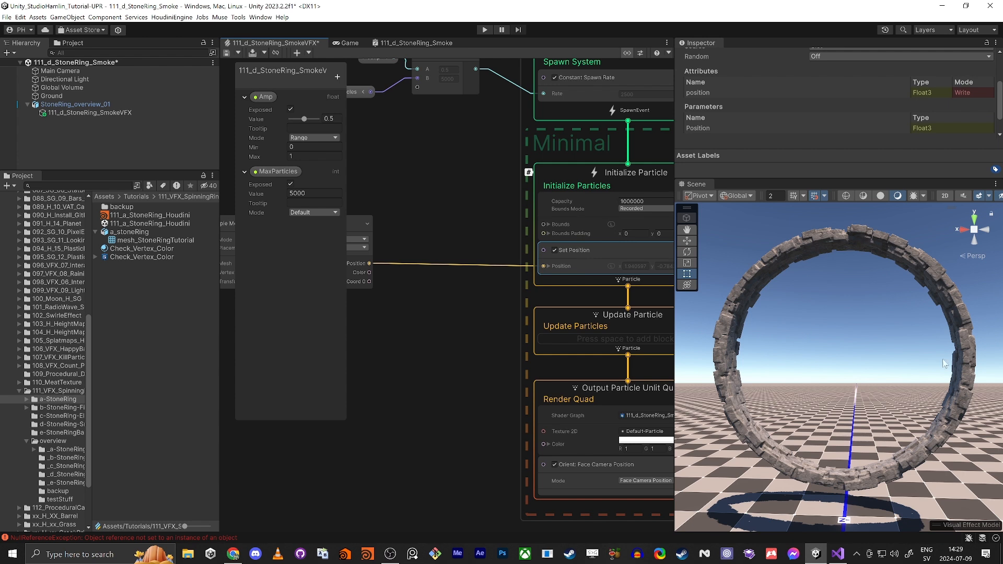
# Step: Add a Random Number node and connect its output to the Vertex input of Sample Mesh
pyautogui.moveTo(407, 327); pyautogui.dragTo(574, 336, button='middle')
pyautogui.scroll(-2, 533, 321)
pyautogui.scroll(5, 549, 325)
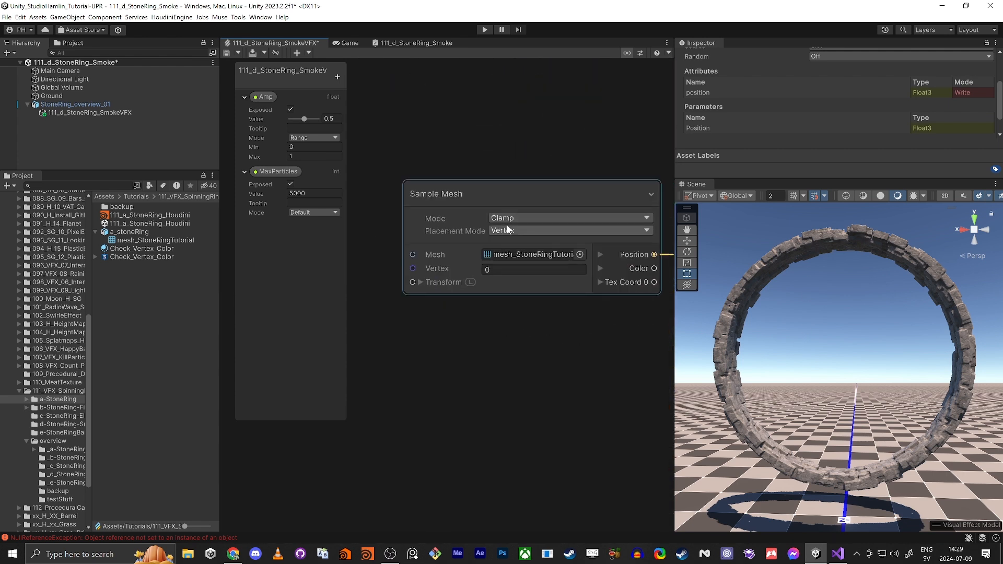
pyautogui.click(533, 269)
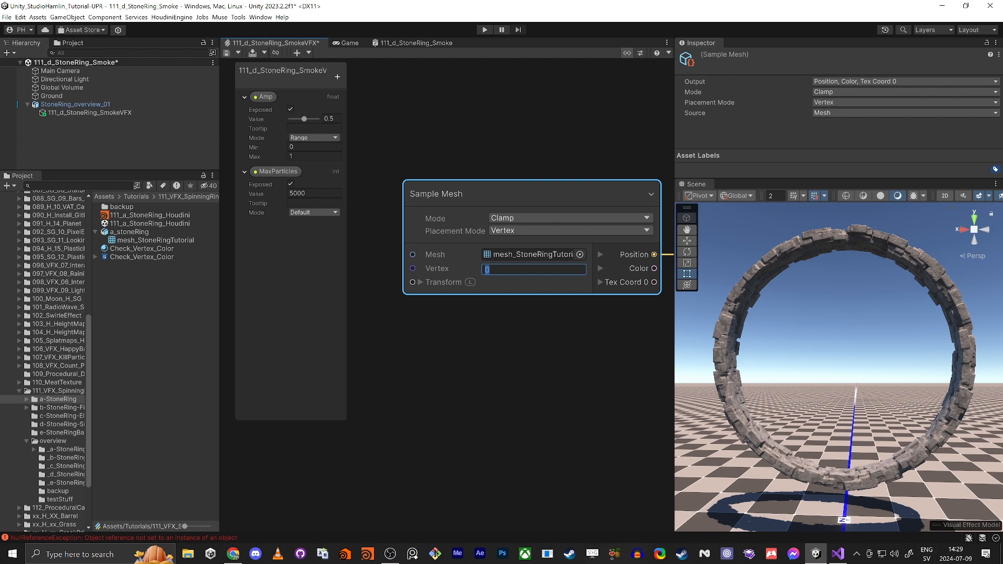
pyautogui.moveTo(464, 439); pyautogui.dragTo(570, 423, button='middle')
pyautogui.click(412, 311)
pyautogui.press('space')
pyautogui.write('ra')
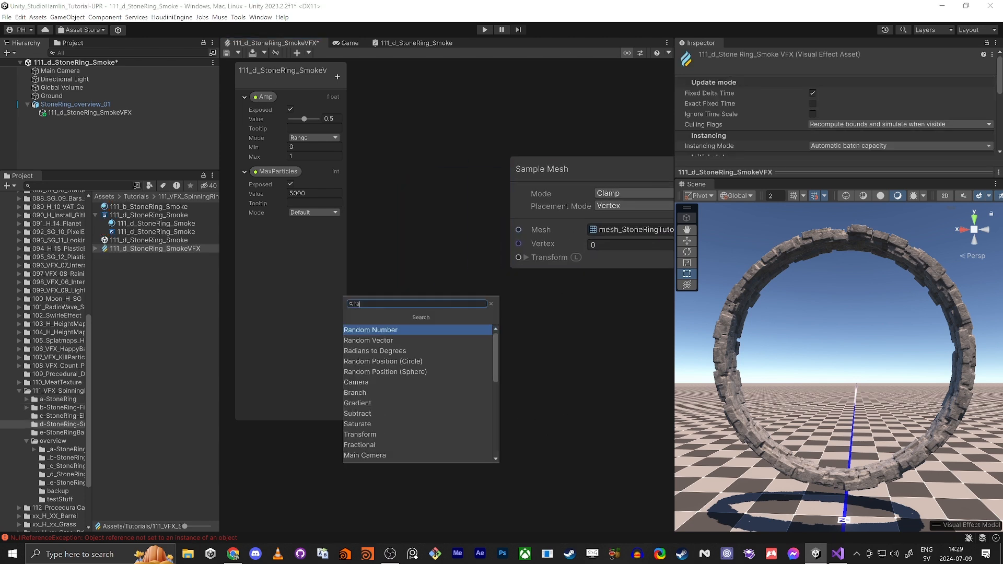
pyautogui.press('Return')
pyautogui.moveTo(529, 349); pyautogui.dragTo(427, 207)
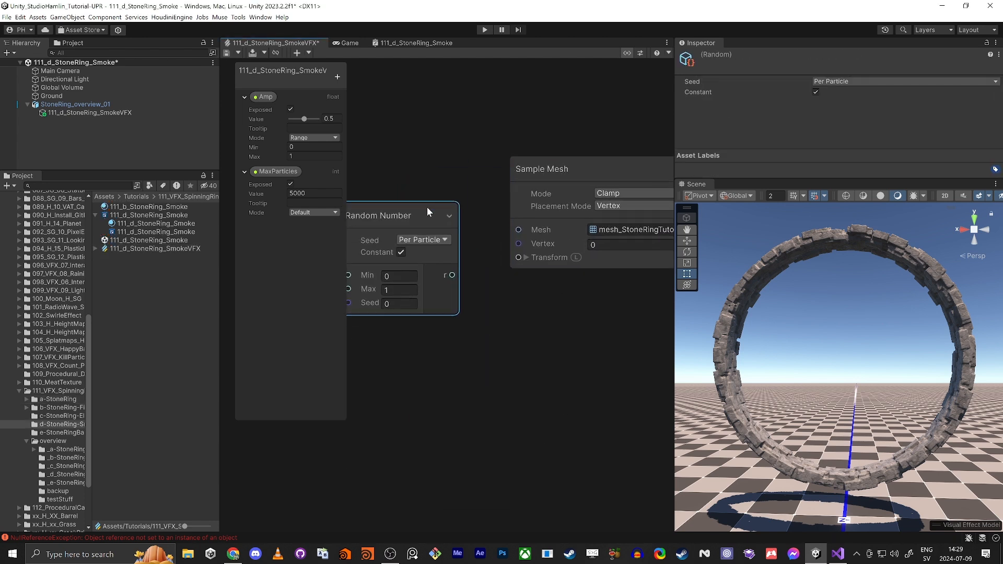
pyautogui.moveTo(497, 248); pyautogui.dragTo(507, 245)
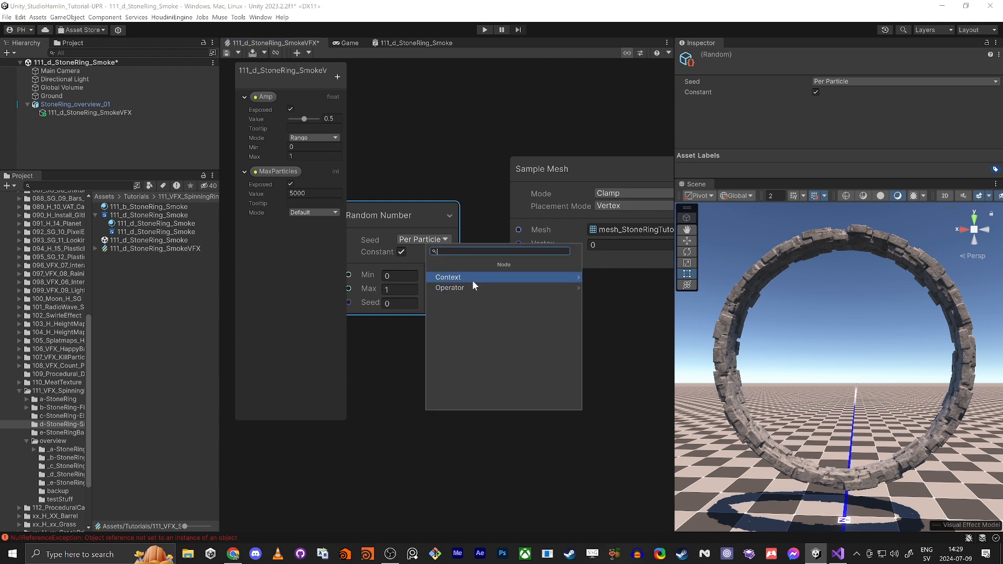
pyautogui.click(390, 468)
pyautogui.moveTo(452, 275); pyautogui.dragTo(518, 243)
# Step: Try a Max of 10000 on the Random Number node and raise it to 2000000
pyautogui.scroll(-1, 496, 443)
pyautogui.moveTo(444, 406); pyautogui.dragTo(485, 406, button='middle')
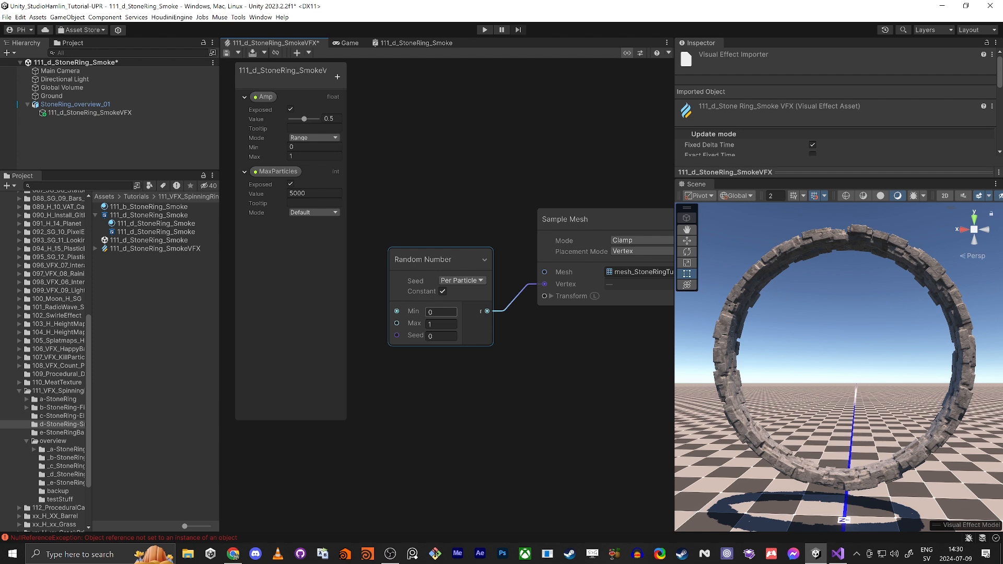
pyautogui.click(441, 323)
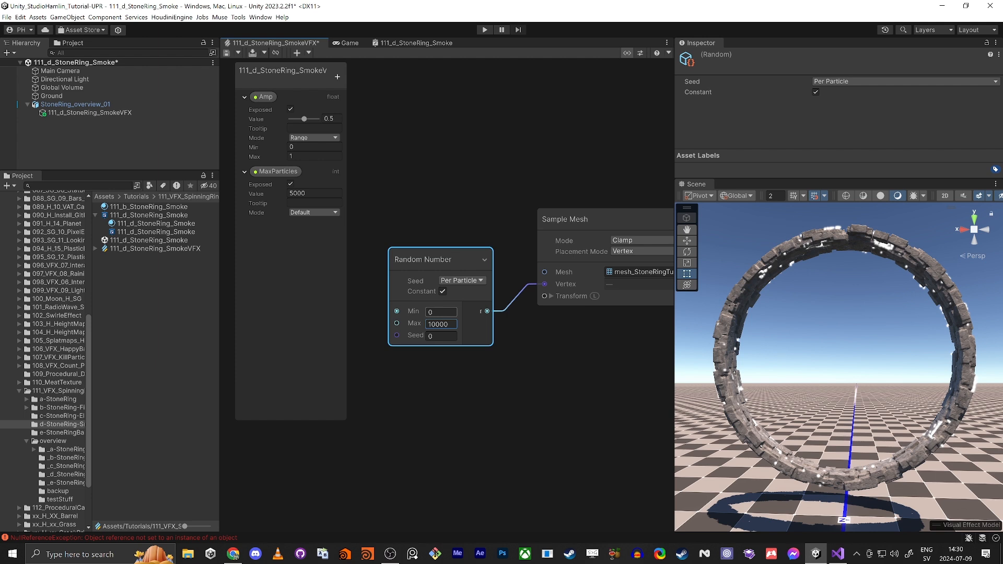
pyautogui.click(478, 398)
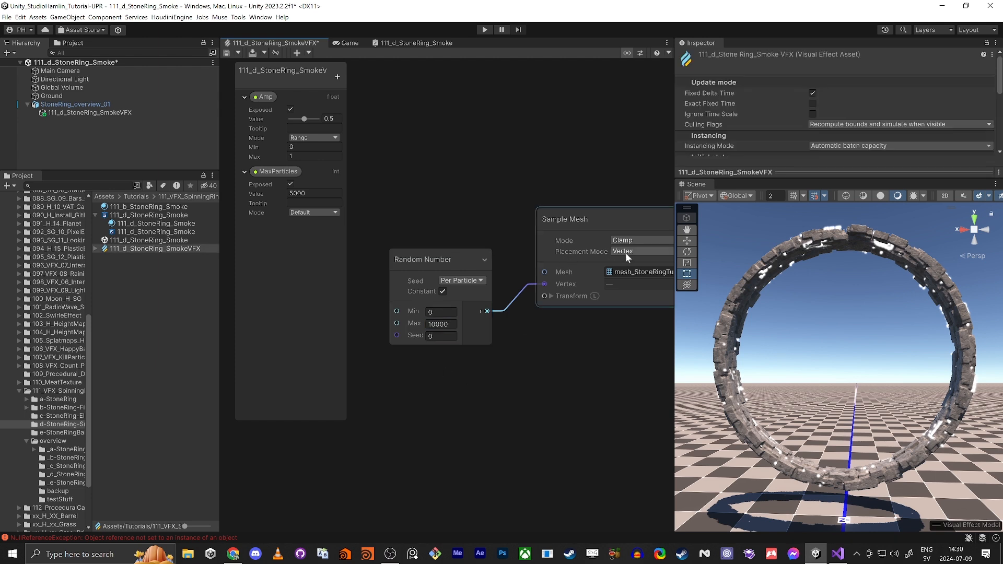
pyautogui.moveTo(502, 380); pyautogui.dragTo(464, 374, button='middle')
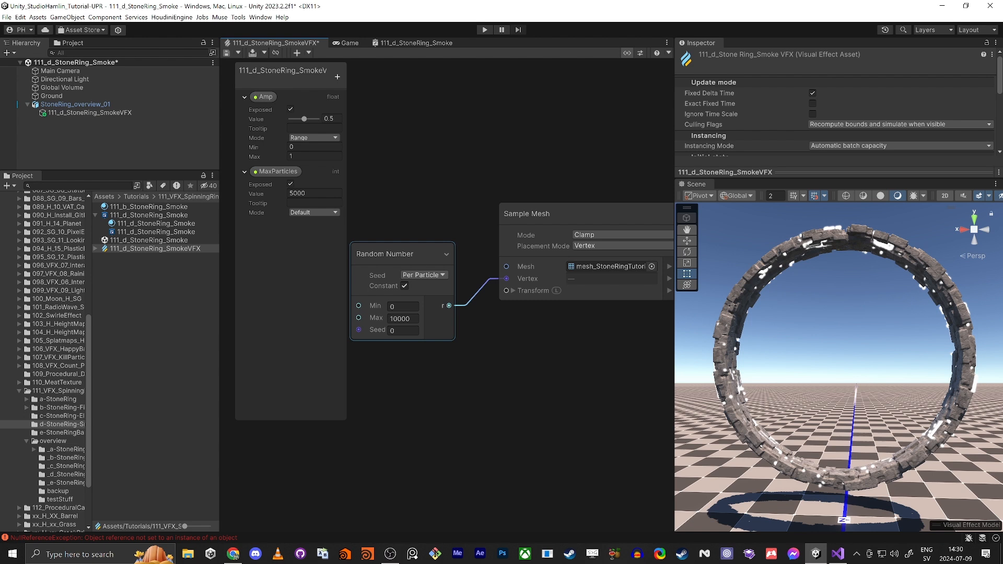
pyautogui.click(403, 318)
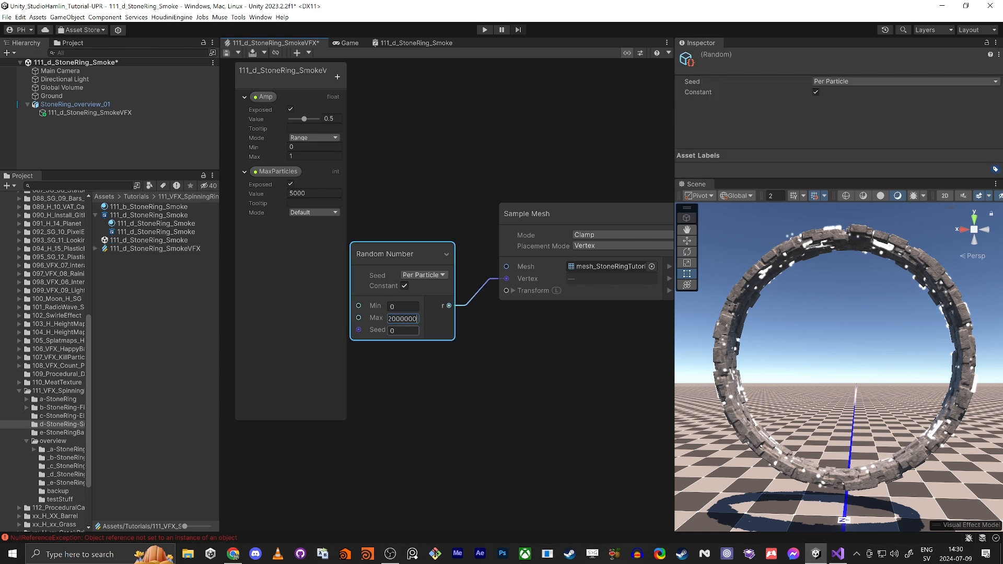
# Step: Add a Set Size block to the Initialize Particle context and set its Size to 1
pyautogui.scroll(-2, 503, 367)
pyautogui.moveTo(503, 367); pyautogui.dragTo(294, 437, button='middle')
pyautogui.scroll(-2, 450, 376)
pyautogui.click(550, 289)
pyautogui.press('space')
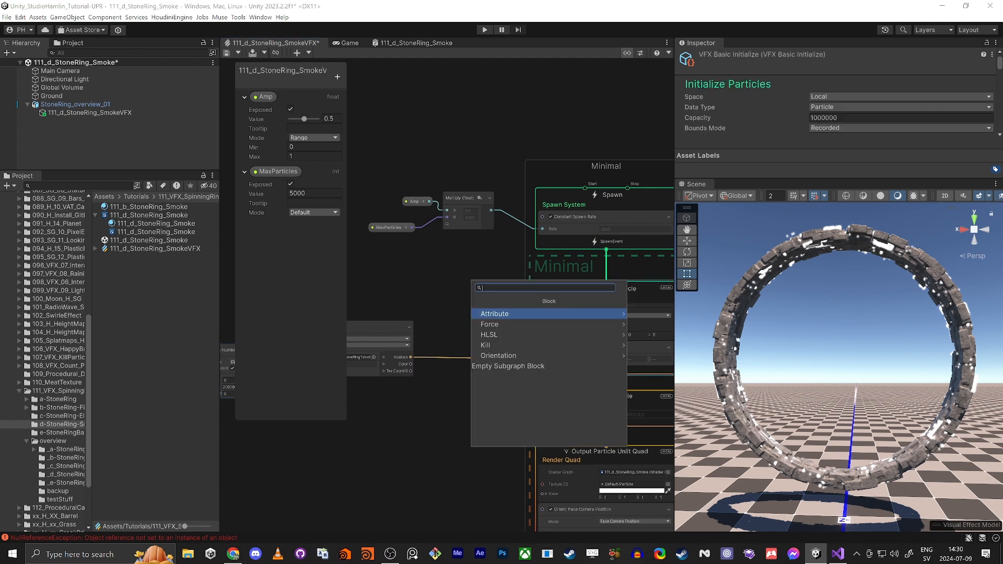
pyautogui.write('set si')
pyautogui.press('Return')
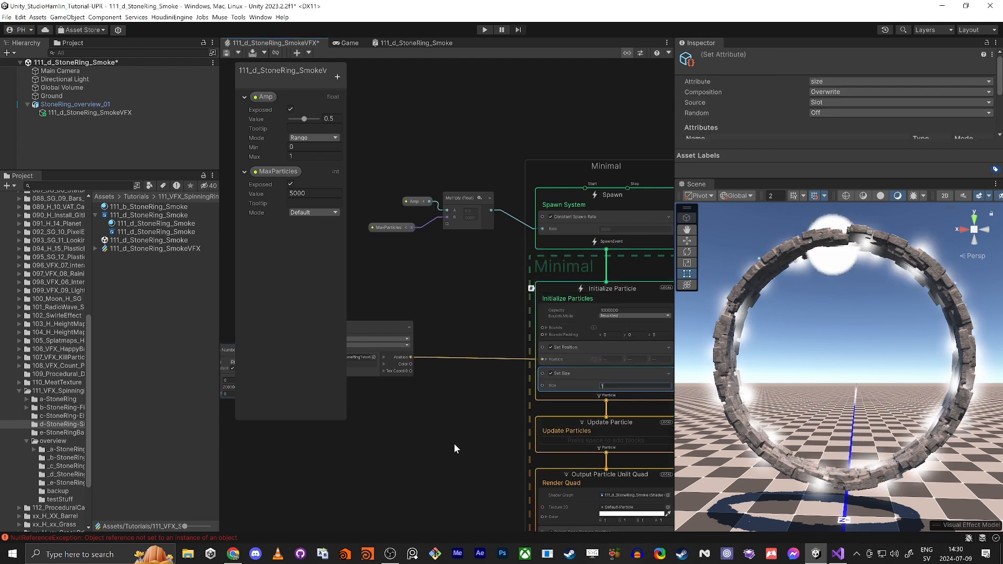
pyautogui.click(416, 456)
pyautogui.moveTo(417, 456); pyautogui.dragTo(529, 428, button='middle')
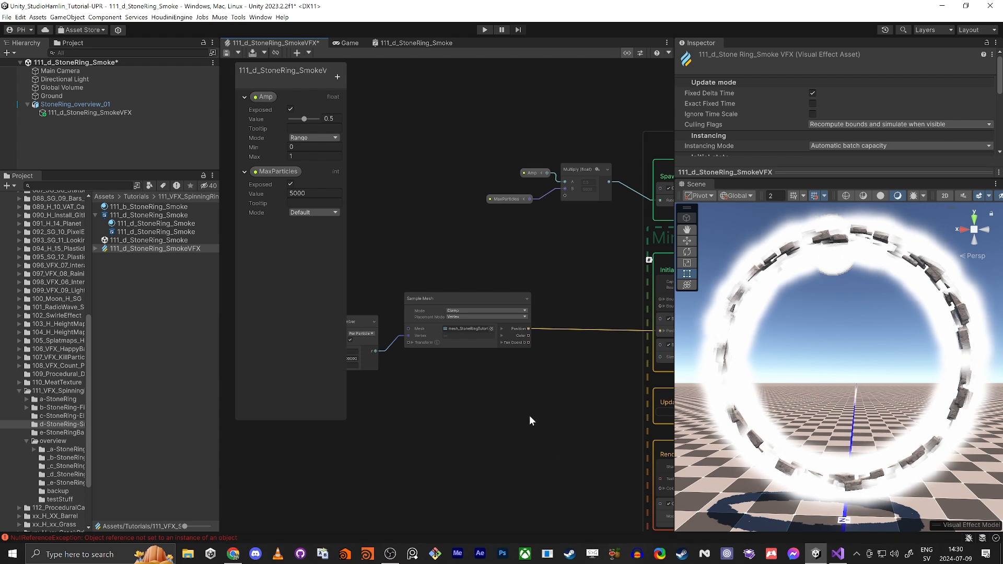
pyautogui.moveTo(470, 417); pyautogui.dragTo(665, 397, button='middle')
pyautogui.scroll(4, 564, 385)
pyautogui.moveTo(563, 379); pyautogui.dragTo(543, 405, button='middle')
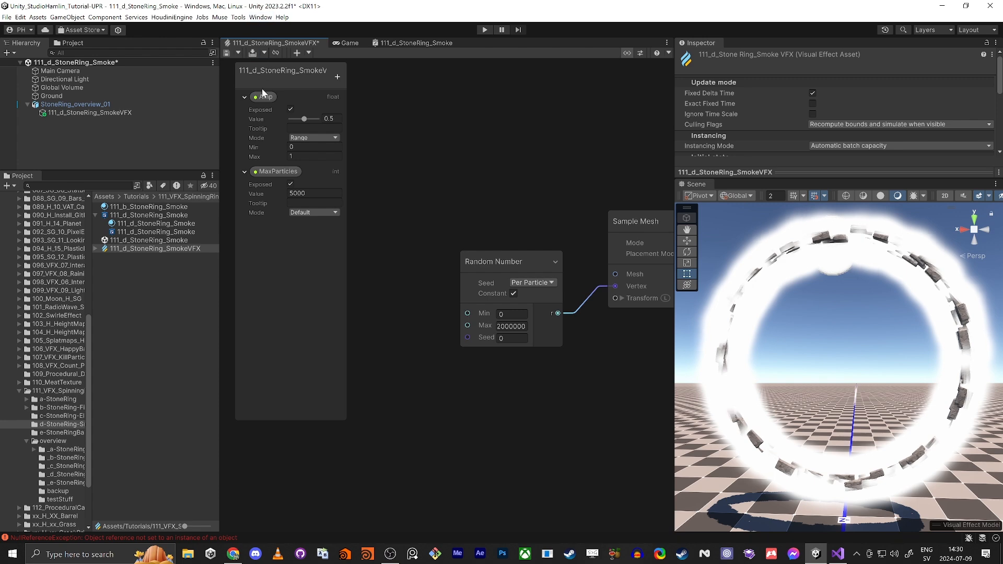
# Step: Switch to the Unity-Technologies/VFXToolbox GitHub page in Chrome and open the repository's clone and download options
pyautogui.hotkey('alt', 'Tab')
pyautogui.click(760, 271)
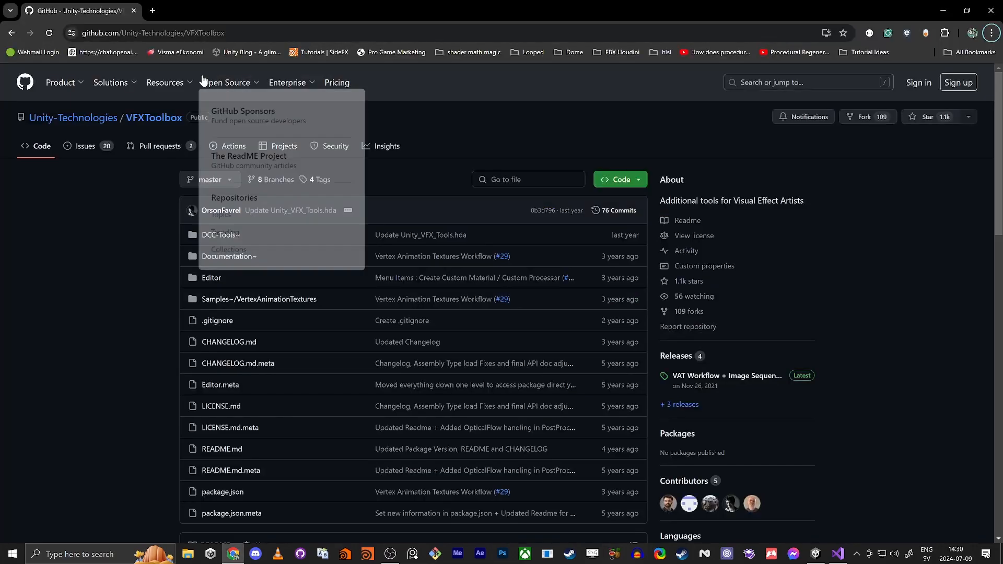
pyautogui.click(236, 33)
pyautogui.click(236, 33)
pyautogui.moveTo(250, 33); pyautogui.dragTo(81, 33)
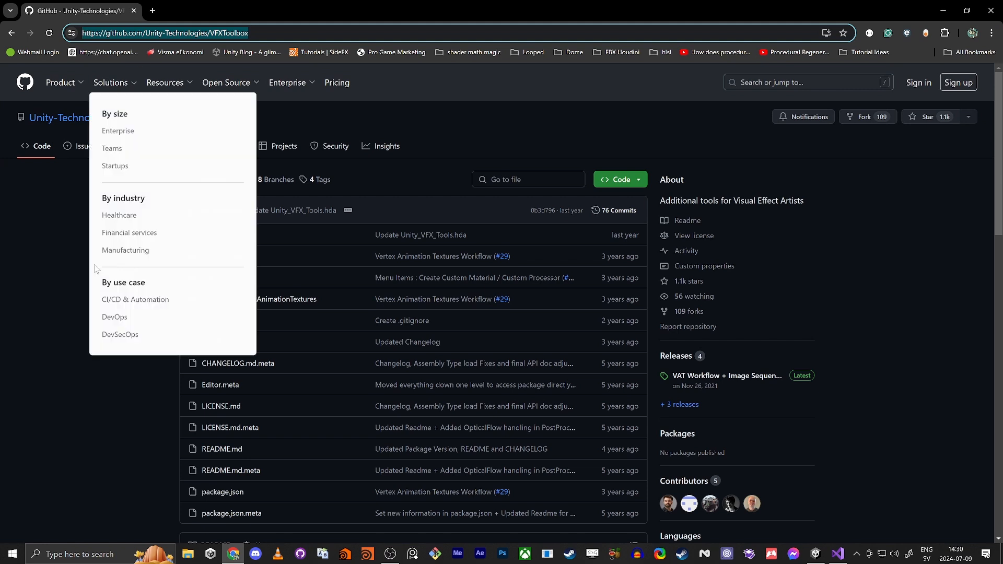
pyautogui.click(62, 229)
pyautogui.click(638, 179)
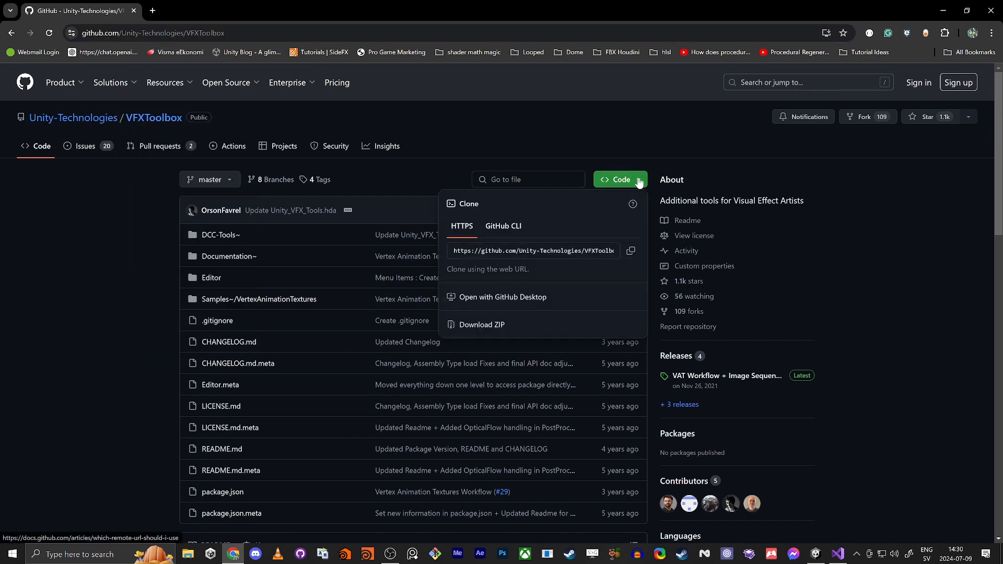
# Step: Switch back to Unity and open the SDF Bake Tool from the Visual Effects utilities
pyautogui.click(81, 221)
pyautogui.hotkey('alt', 'Tab')
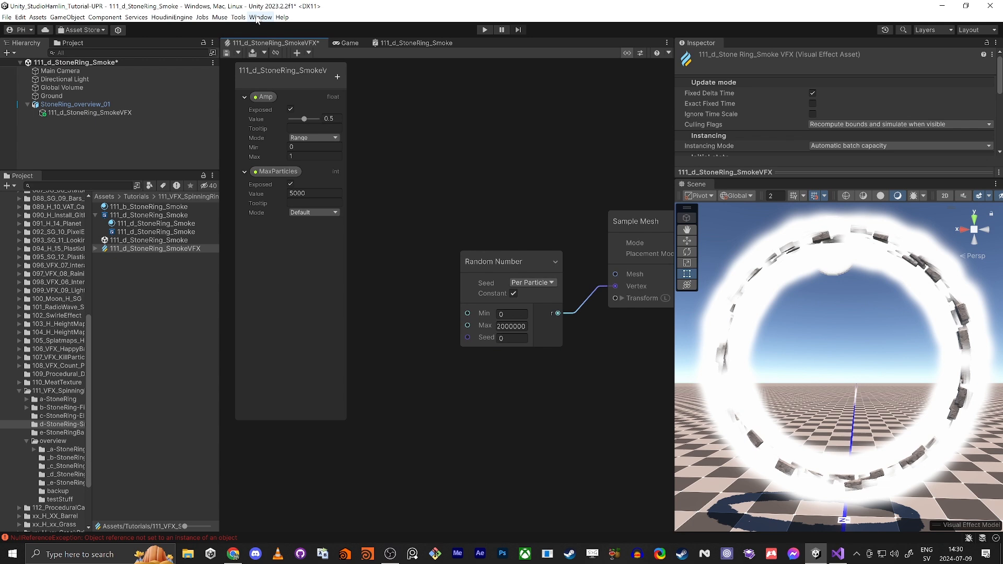
pyautogui.click(259, 17)
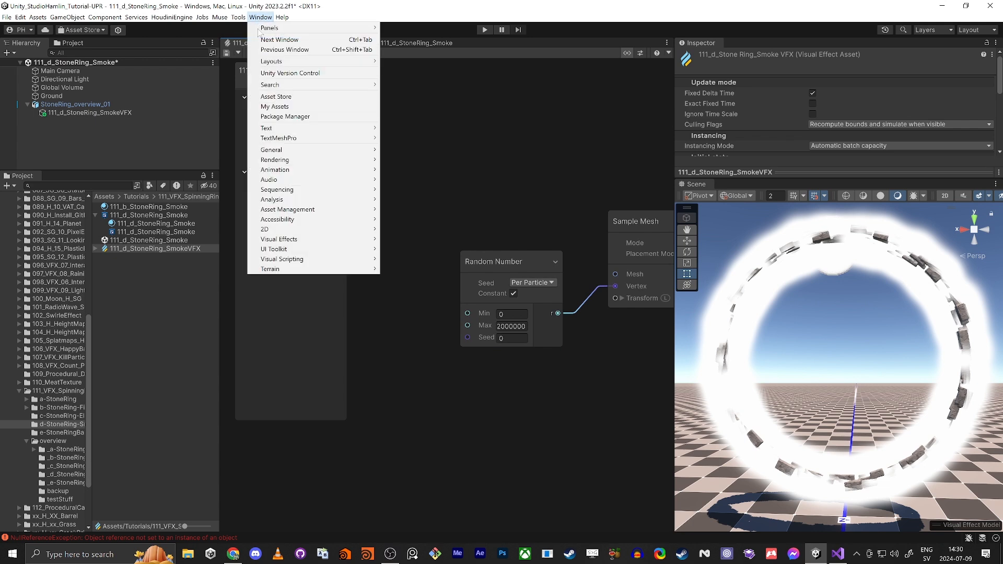
pyautogui.moveTo(314, 238)
pyautogui.moveTo(411, 250)
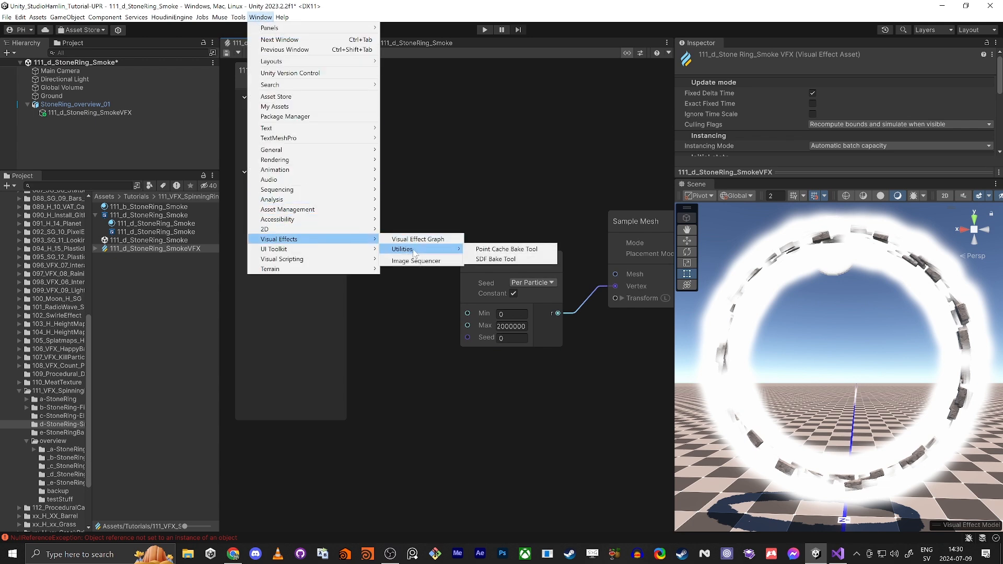
pyautogui.click(506, 259)
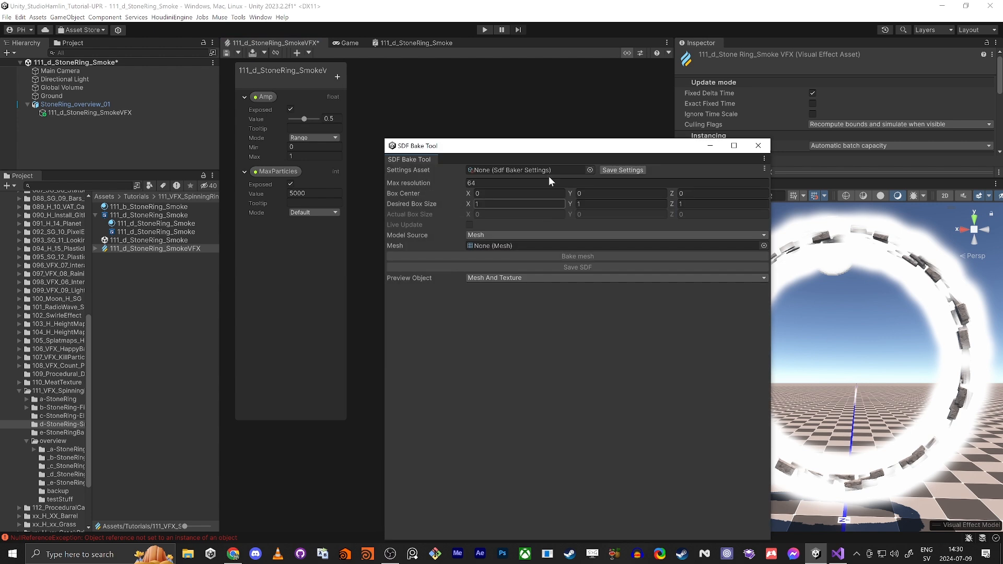
# Step: Assign mesh_StoneRingTutorial from the a-StoneRing folder as the mesh in the SDF Bake Tool
pyautogui.moveTo(522, 146); pyautogui.dragTo(428, 78)
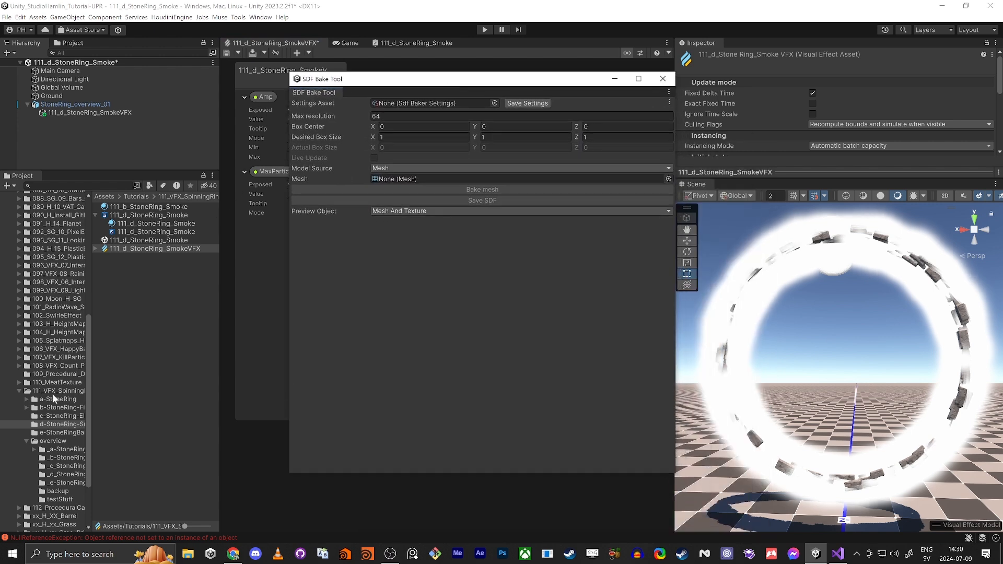
pyautogui.click(32, 400)
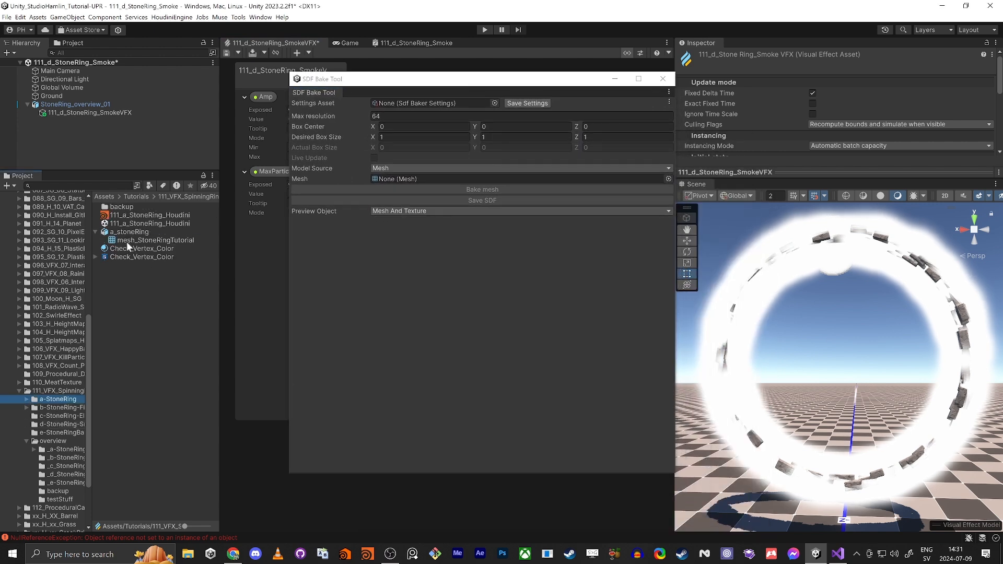
pyautogui.moveTo(126, 241); pyautogui.dragTo(426, 177)
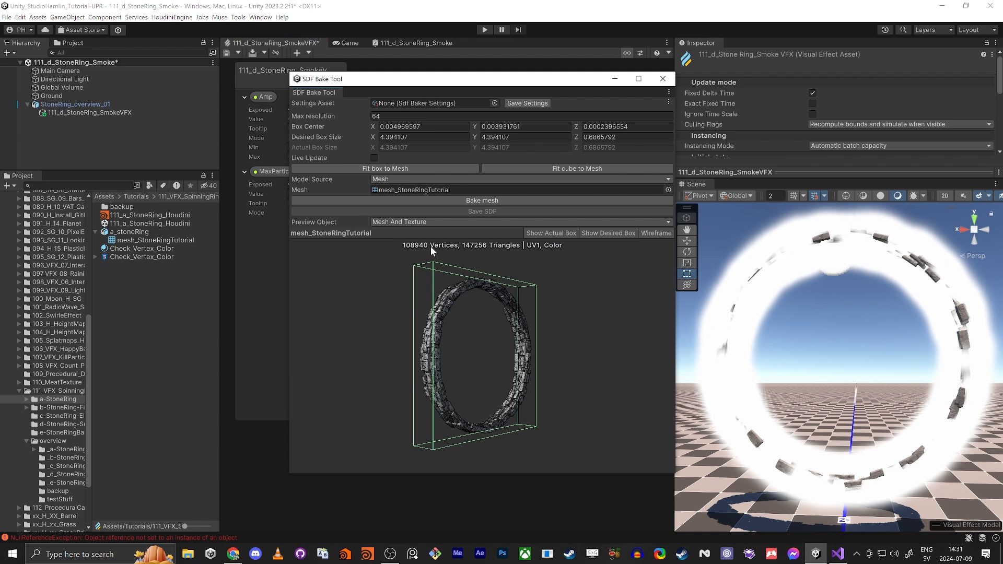
# Step: Examine the vertex count of mesh_StoneRingTutorial in its mesh details and in the SDF Bake Tool preview
pyautogui.click(136, 231)
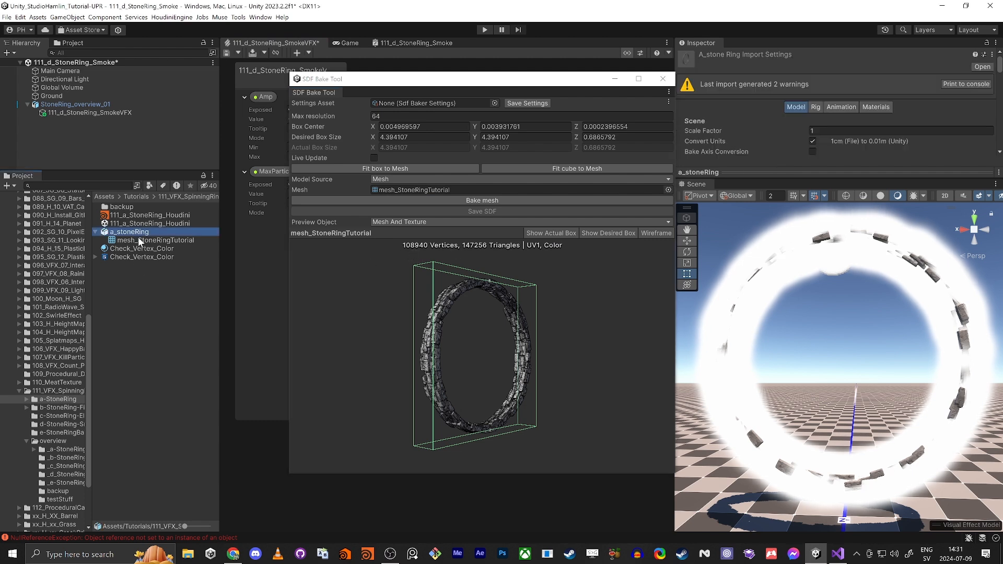
pyautogui.click(139, 238)
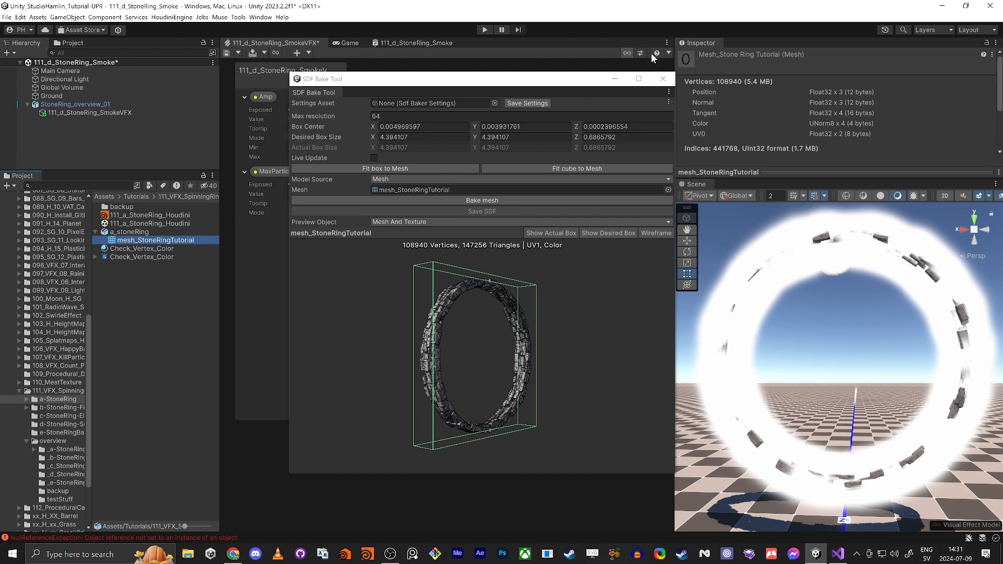
pyautogui.moveTo(503, 85); pyautogui.dragTo(476, 100)
pyautogui.click(167, 324)
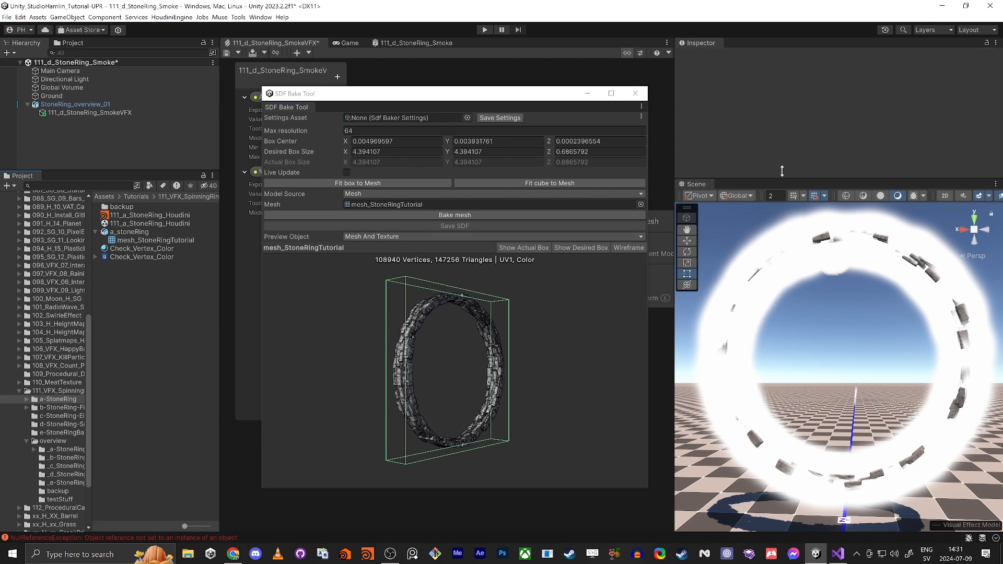
pyautogui.moveTo(775, 179); pyautogui.dragTo(775, 369)
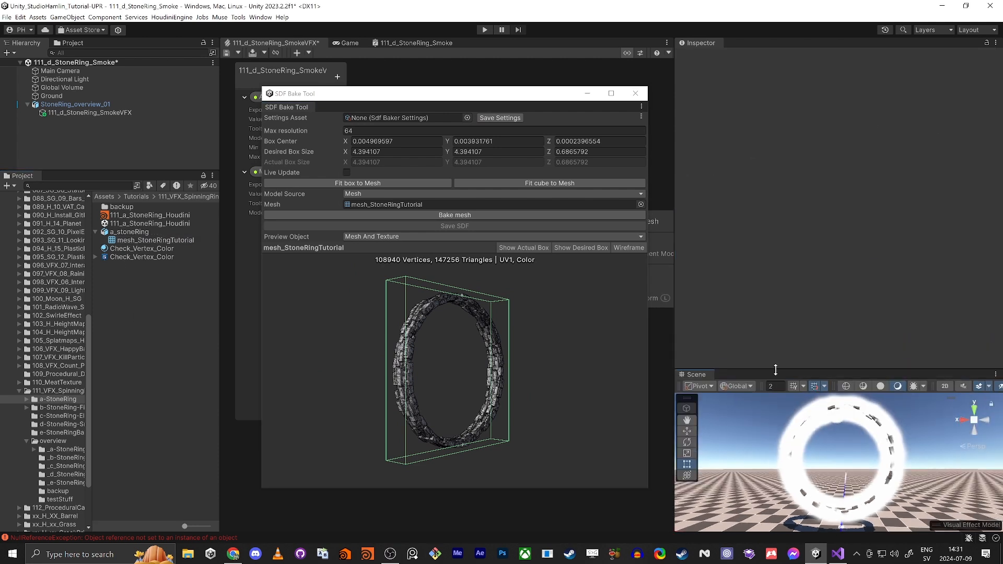
pyautogui.click(128, 232)
pyautogui.click(132, 240)
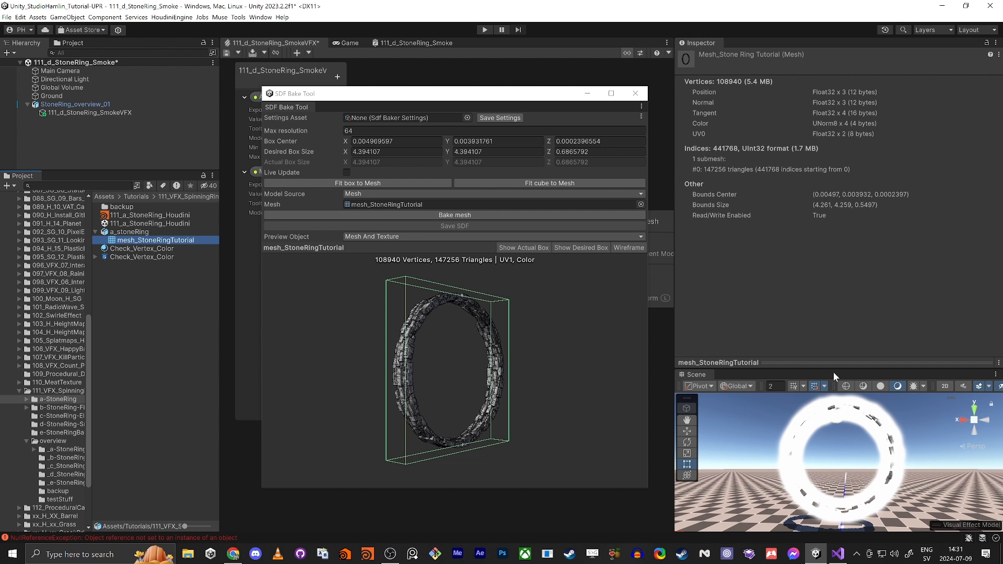
pyautogui.moveTo(834, 371); pyautogui.dragTo(834, 156)
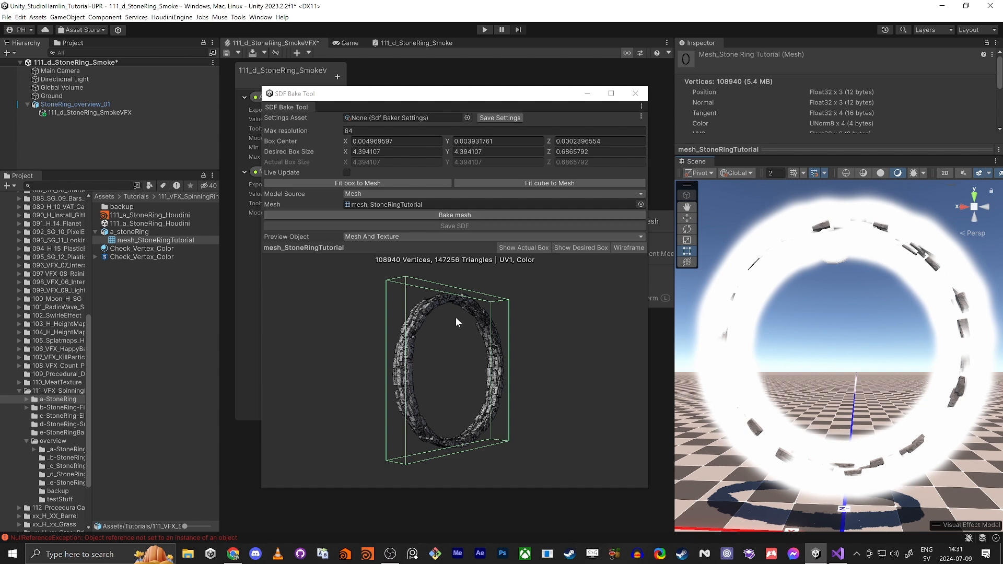
pyautogui.moveTo(456, 325); pyautogui.dragTo(407, 355)
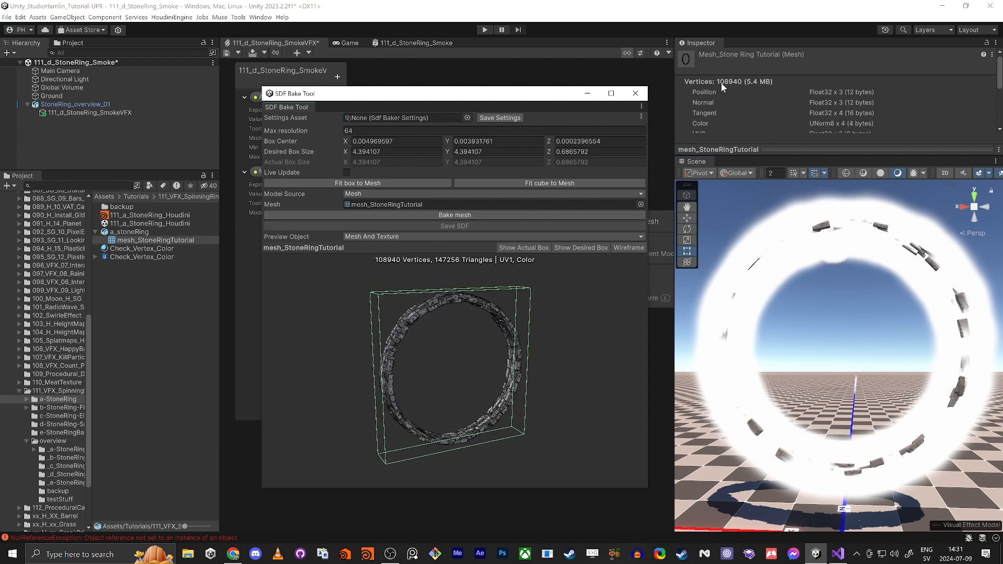
# Step: Move the SDF Bake Tool window out of the way and set the Random Number node's Max to 108940
pyautogui.moveTo(416, 96); pyautogui.dragTo(1002, 378)
pyautogui.click(512, 326)
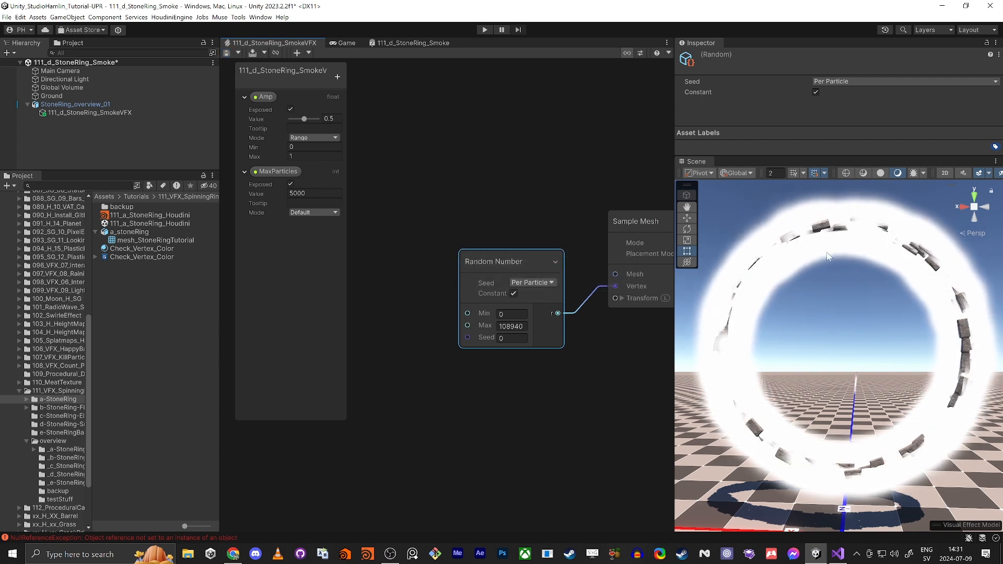
# Step: Add a Set Lifetime Random (Uniform) block to the Initialize Particle context
pyautogui.moveTo(570, 151); pyautogui.dragTo(441, 163, button='middle')
pyautogui.scroll(-4, 444, 162)
pyautogui.moveTo(538, 152); pyautogui.dragTo(296, 179, button='middle')
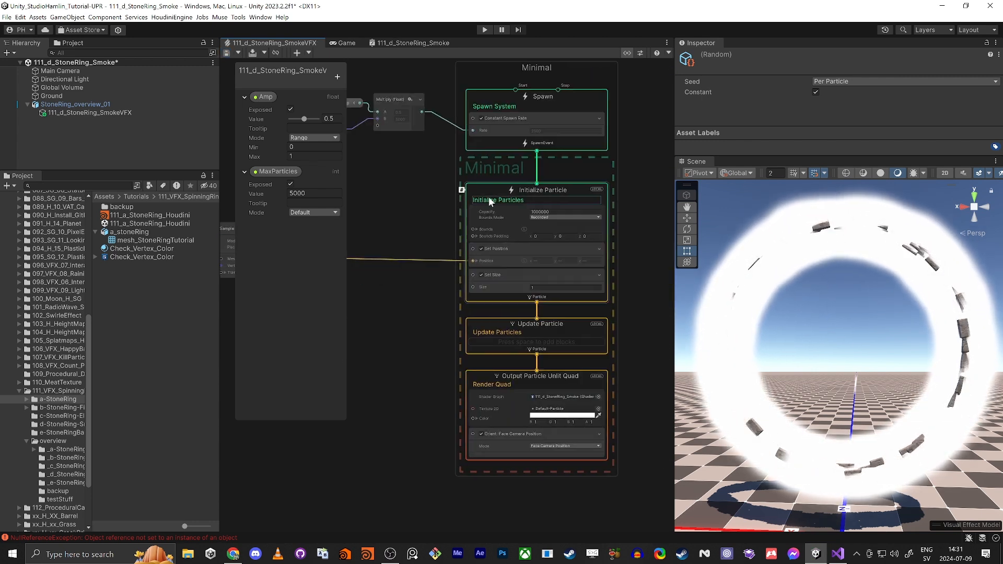
pyautogui.scroll(4, 488, 196)
pyautogui.click(480, 187)
pyautogui.press('space')
pyautogui.write('set')
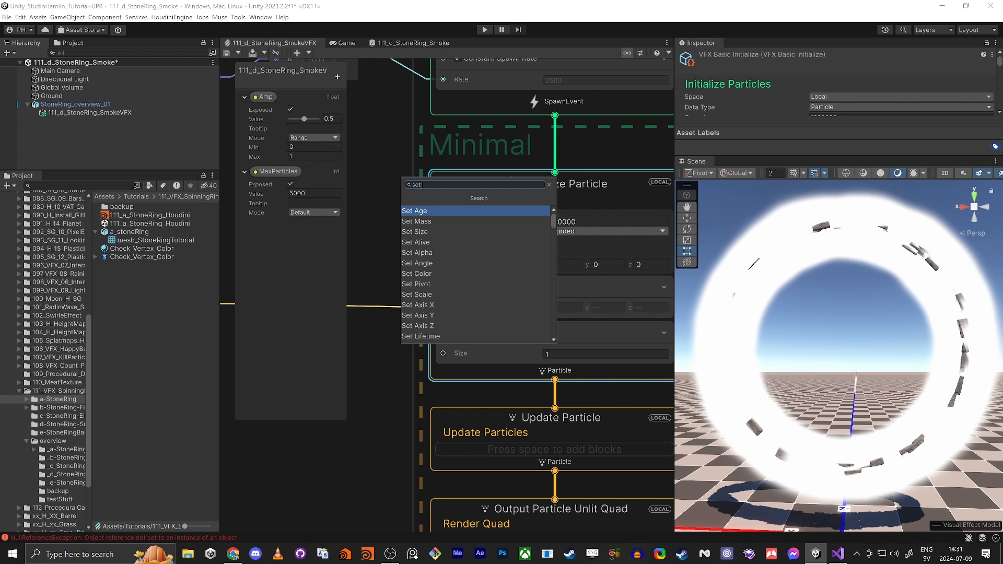
pyautogui.write(' life rand')
pyautogui.press('Return')
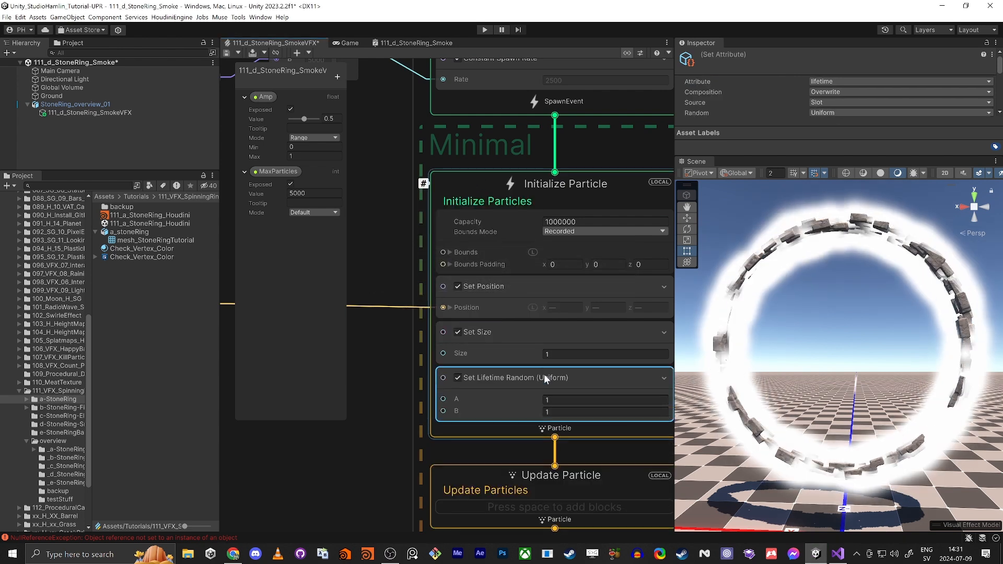
# Step: Set the random lifetime range to A 0.2 and B 0.4
pyautogui.moveTo(396, 441); pyautogui.dragTo(322, 428, button='middle')
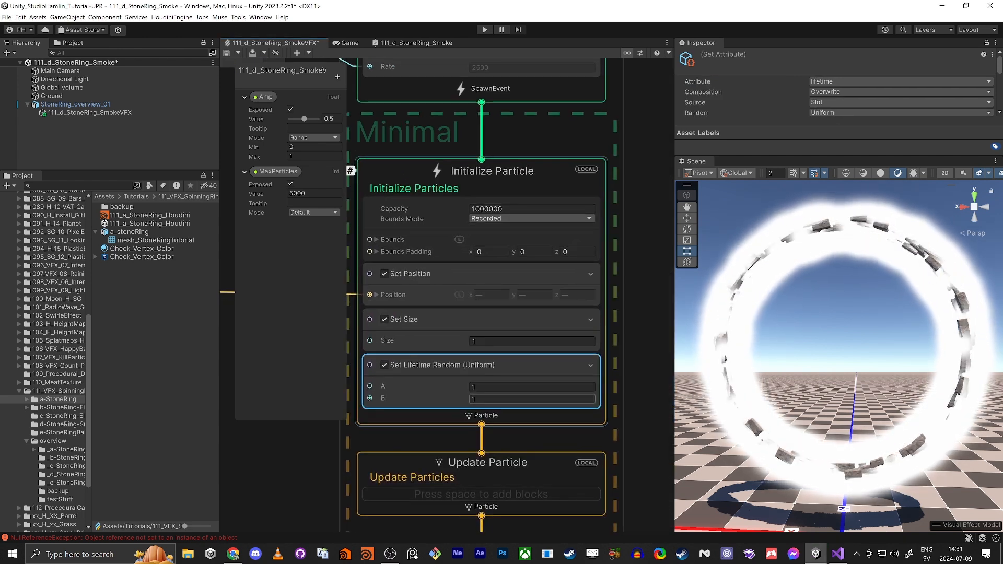
pyautogui.click(510, 389)
pyautogui.write('0.2')
pyautogui.press('Tab')
pyautogui.write('0.4')
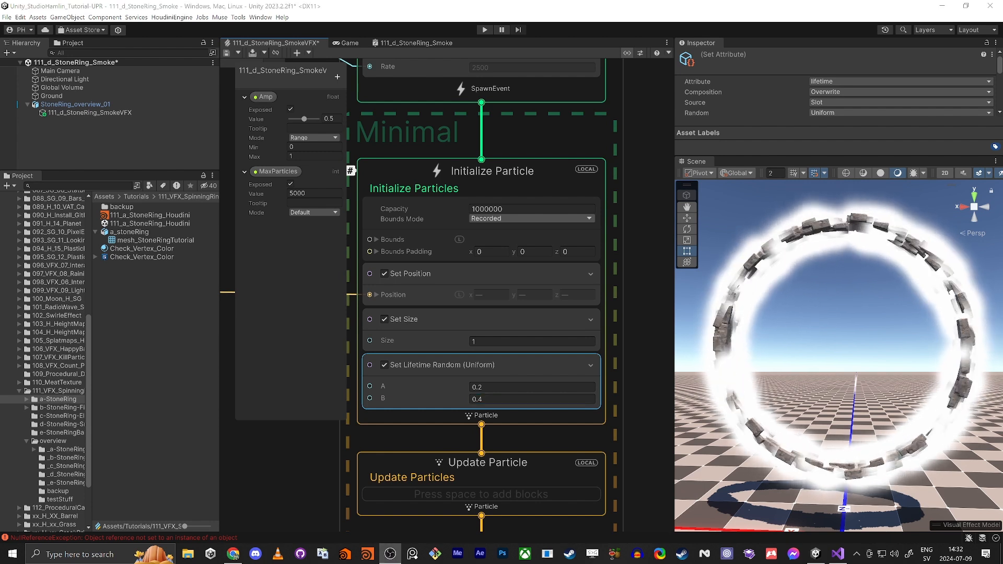
pyautogui.click(635, 292)
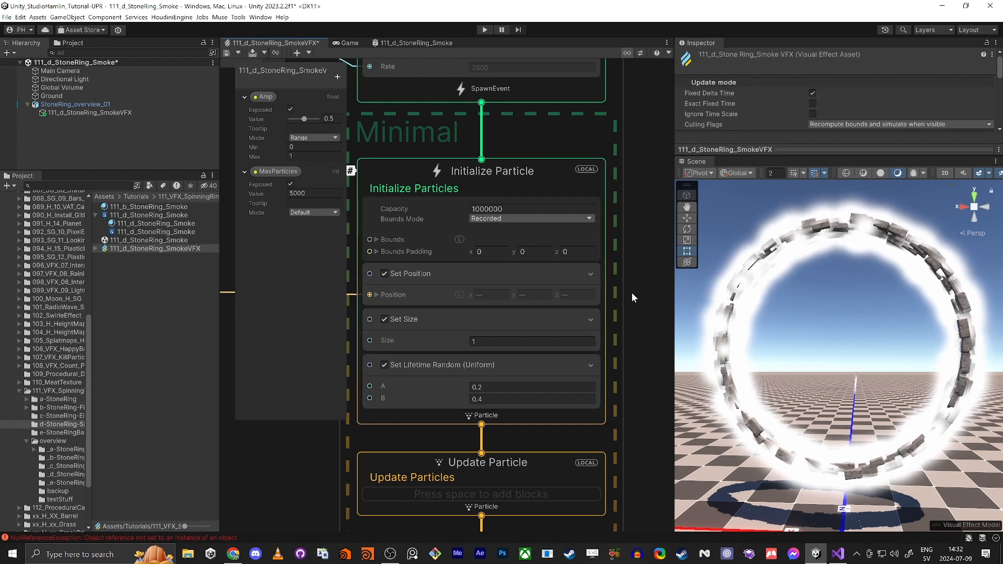
# Step: Try the Edge and Surface placement modes on the Sample Mesh node
pyautogui.scroll(-3, 636, 297)
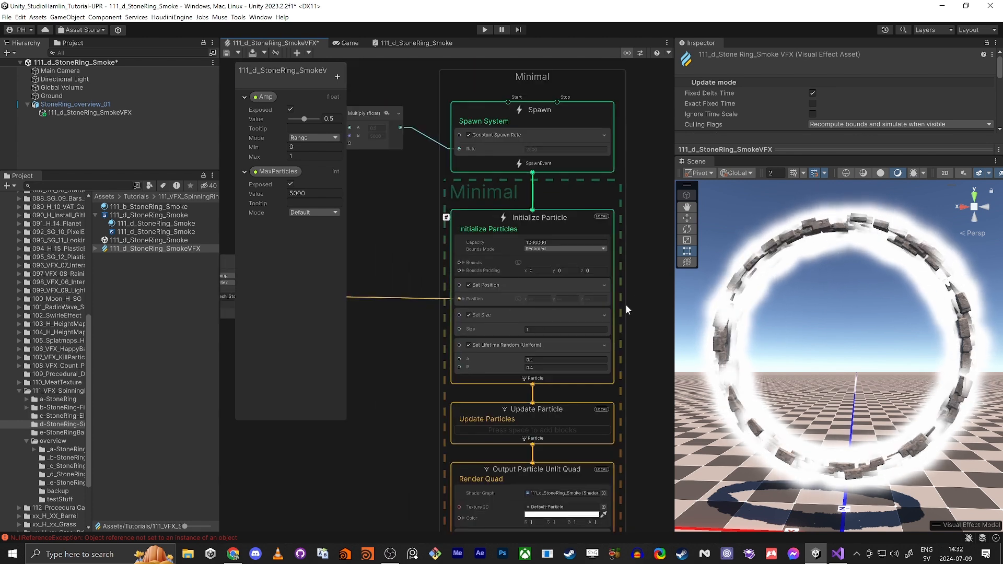
pyautogui.moveTo(415, 324); pyautogui.dragTo(600, 352, button='middle')
pyautogui.scroll(5, 600, 352)
pyautogui.moveTo(547, 390); pyautogui.dragTo(647, 396, button='middle')
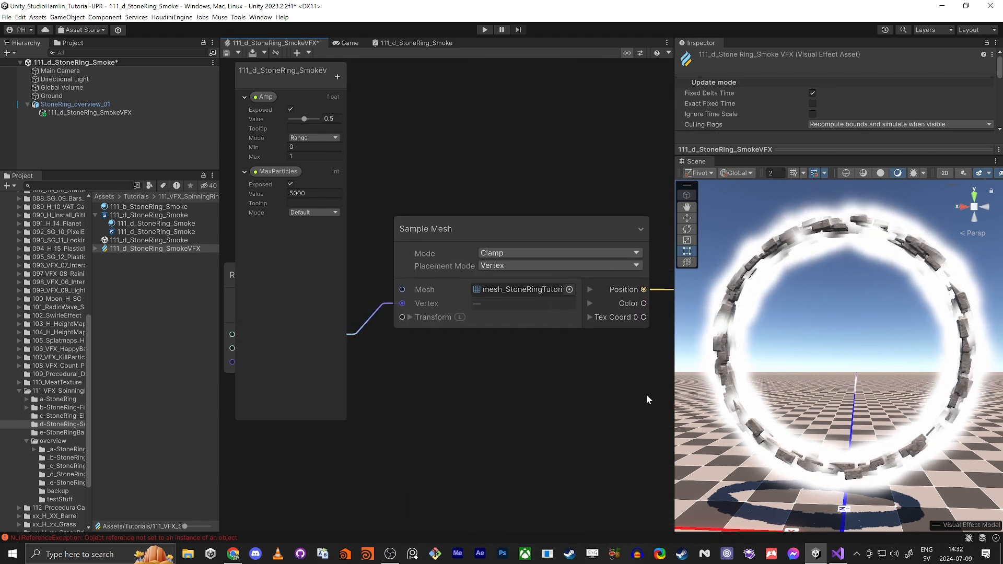
pyautogui.moveTo(585, 348); pyautogui.dragTo(479, 330, button='middle')
pyautogui.moveTo(537, 285); pyautogui.dragTo(570, 340)
pyautogui.click(535, 210)
pyautogui.click(534, 210)
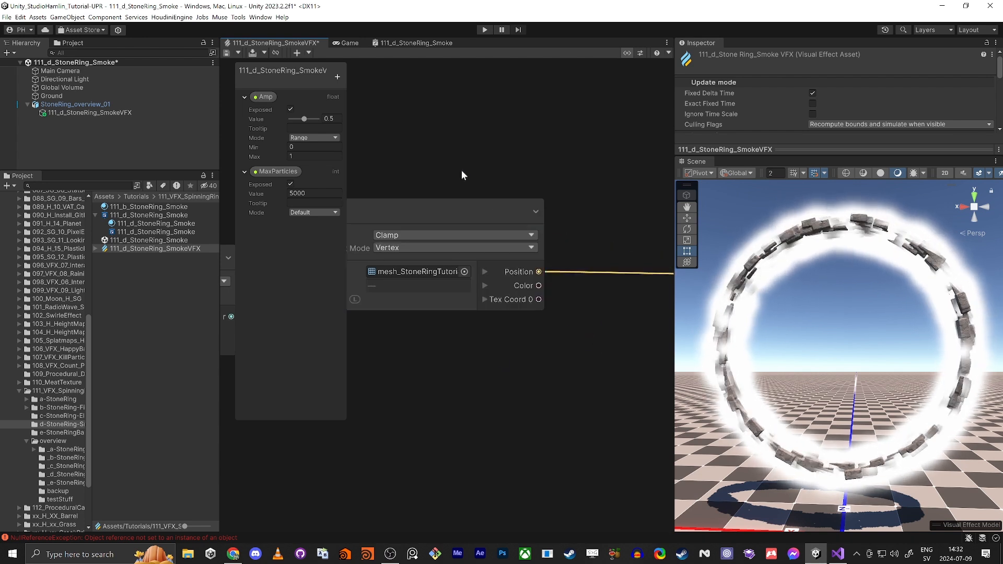
pyautogui.moveTo(461, 170)
pyautogui.mouseDown(button='middle')
pyautogui.moveTo(602, 132)
pyautogui.moveTo(461, 152)
pyautogui.mouseUp(button='middle')
pyautogui.click(537, 177)
pyautogui.scroll(-1, 460, 151)
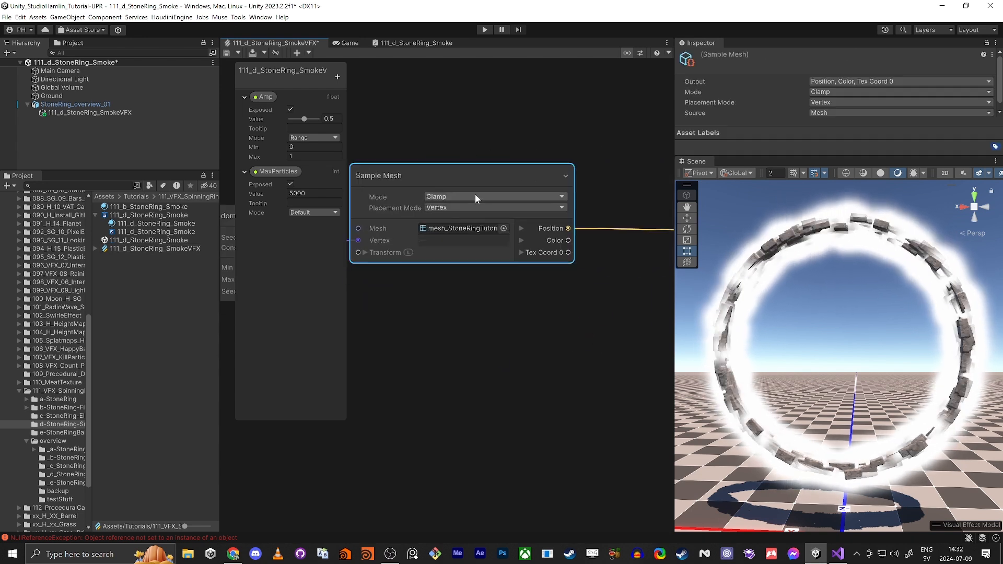
pyautogui.click(475, 207)
pyautogui.click(450, 233)
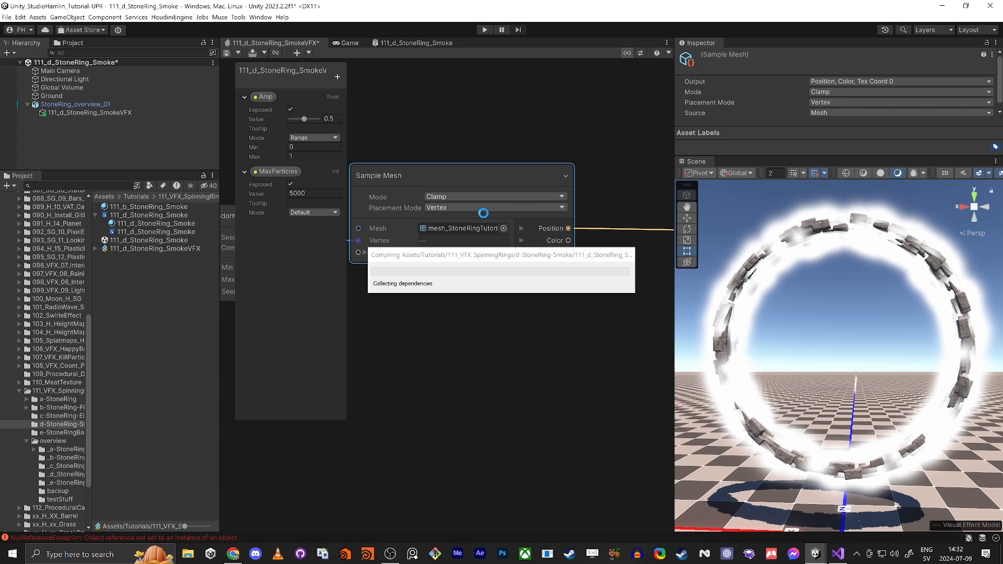
pyautogui.click(470, 208)
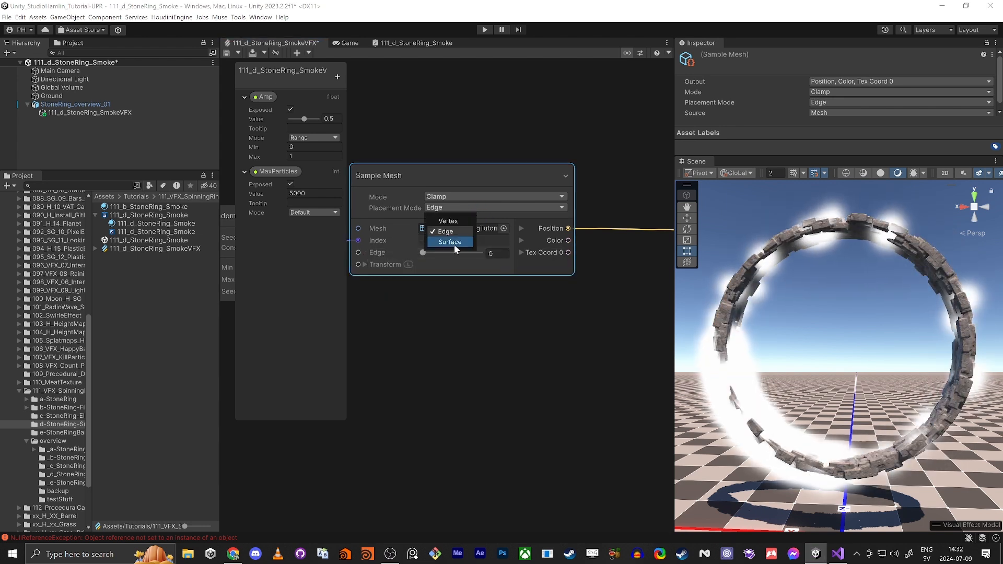
pyautogui.click(454, 244)
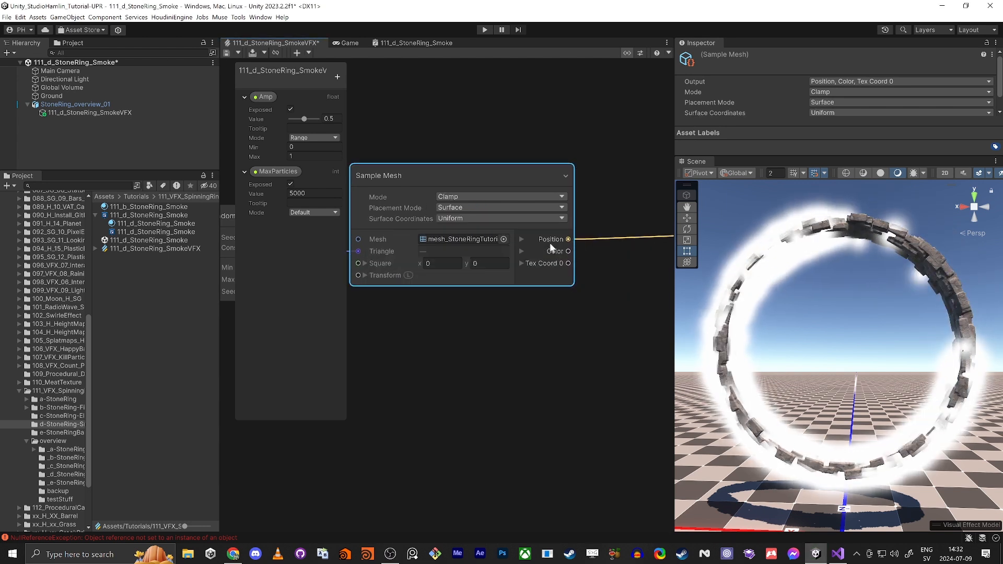
pyautogui.click(467, 219)
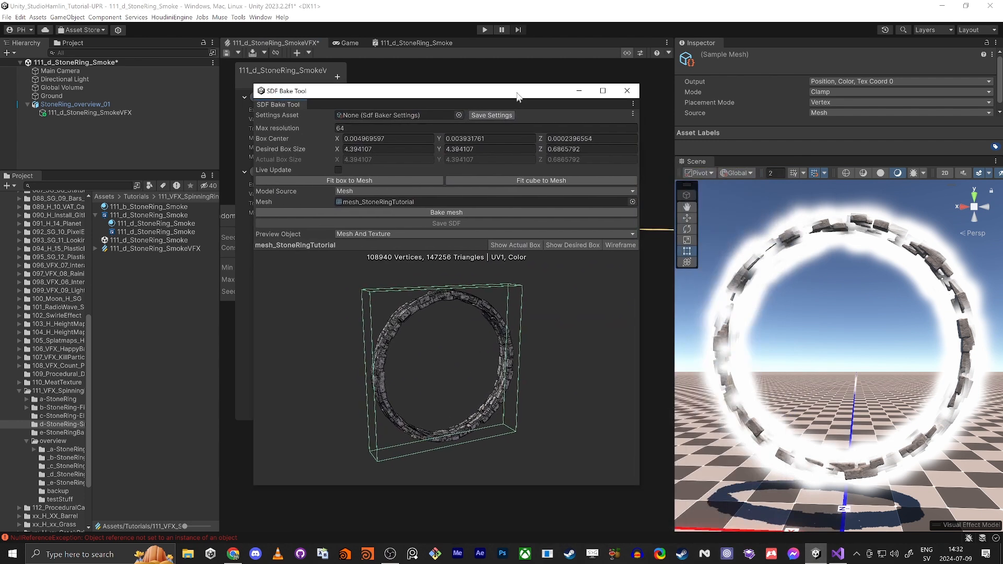
# Step: Bake the stone ring mesh into an SDF and inspect its volume preview alongside the mesh preview
pyautogui.moveTo(503, 92); pyautogui.dragTo(586, 96)
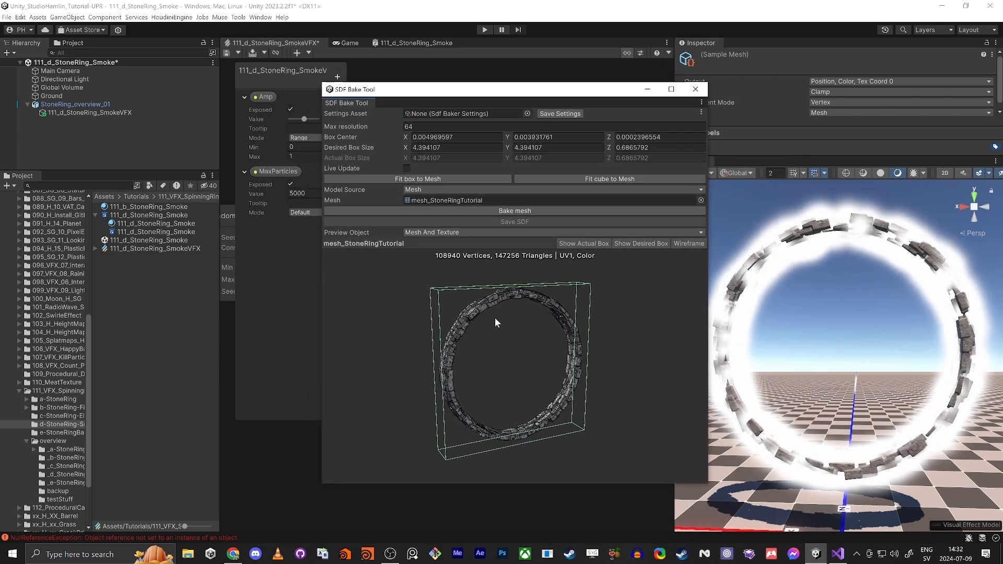
pyautogui.click(518, 211)
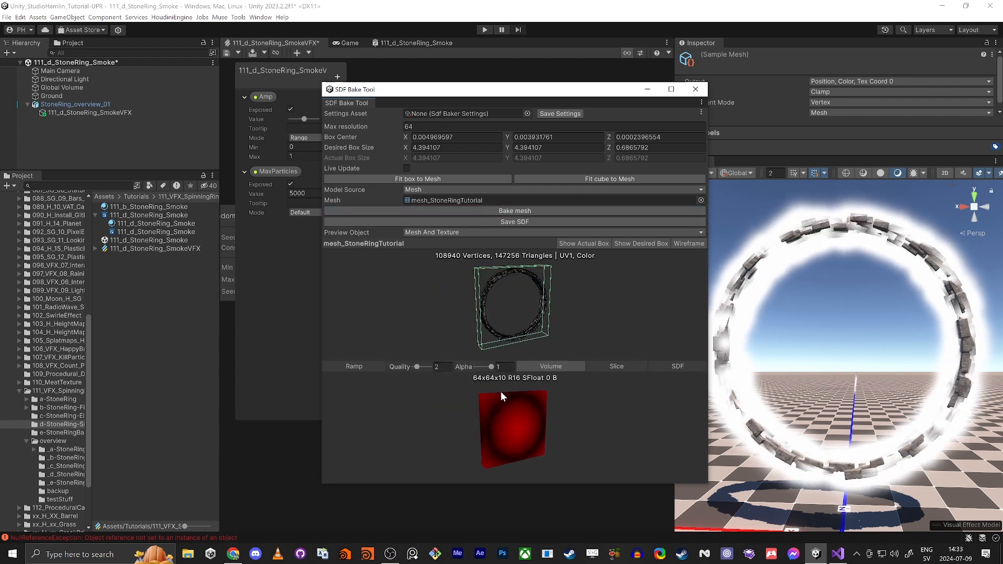
pyautogui.moveTo(500, 409); pyautogui.dragTo(464, 415)
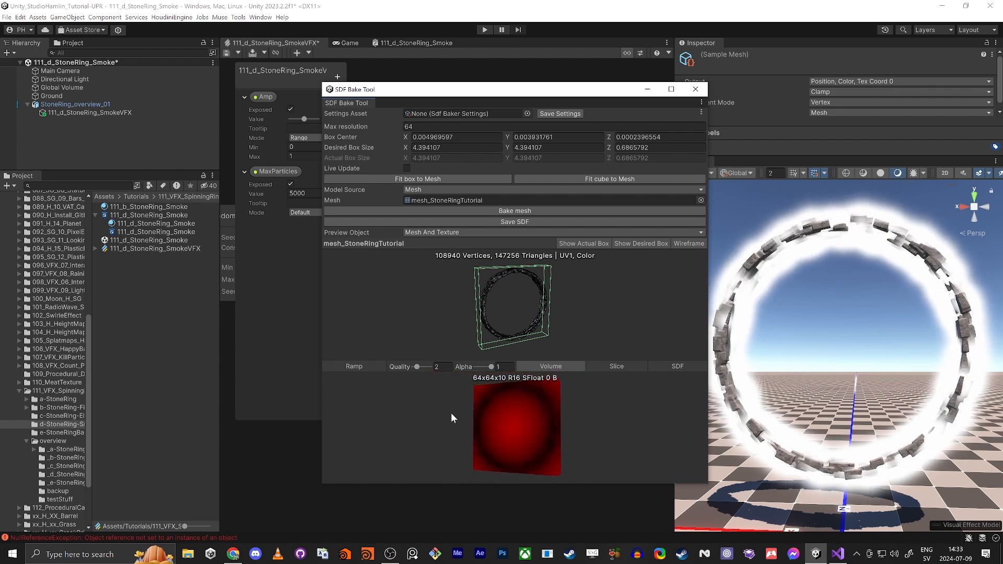
pyautogui.scroll(5, 490, 297)
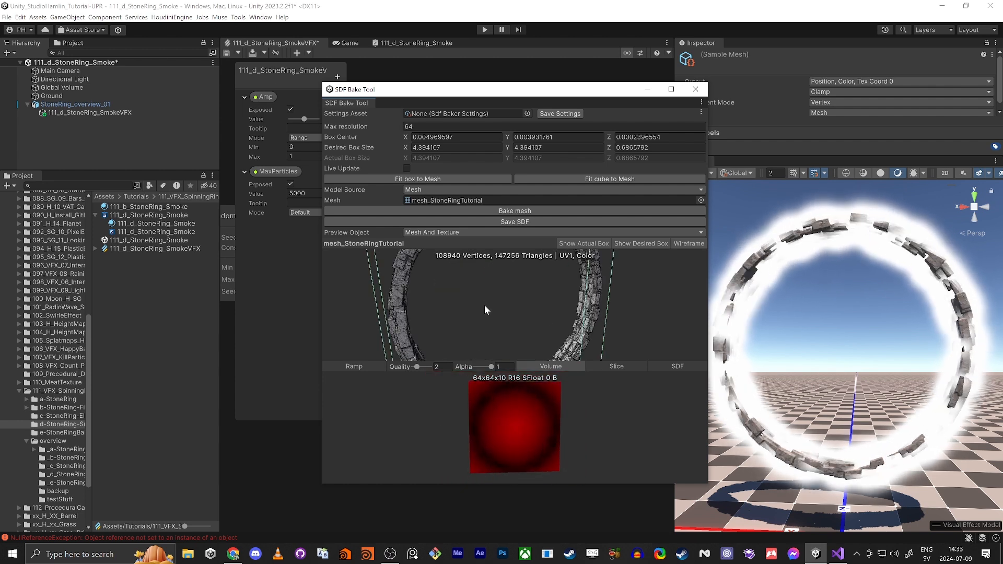
pyautogui.moveTo(456, 305); pyautogui.dragTo(530, 294)
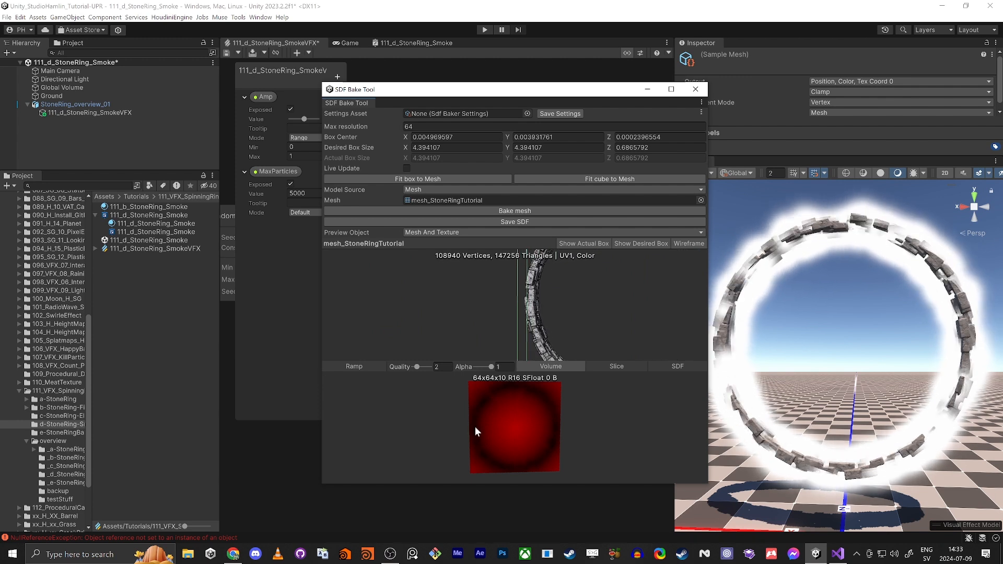
pyautogui.scroll(2, 475, 428)
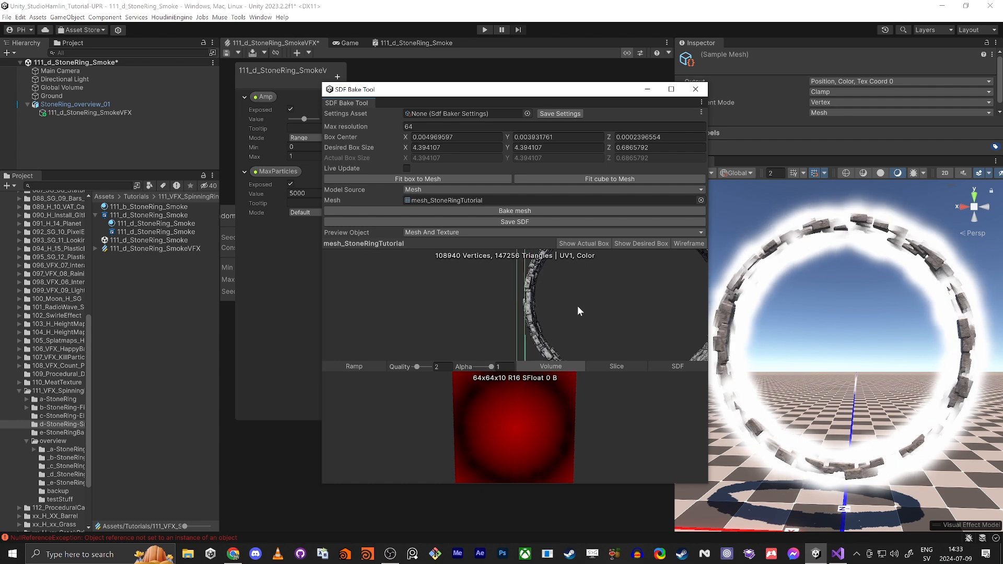
# Step: Examine the stone ring mesh preview and the baked SDF volume preview from several angles
pyautogui.moveTo(578, 307)
pyautogui.mouseDown()
pyautogui.moveTo(598, 304)
pyautogui.moveTo(586, 298)
pyautogui.mouseUp()
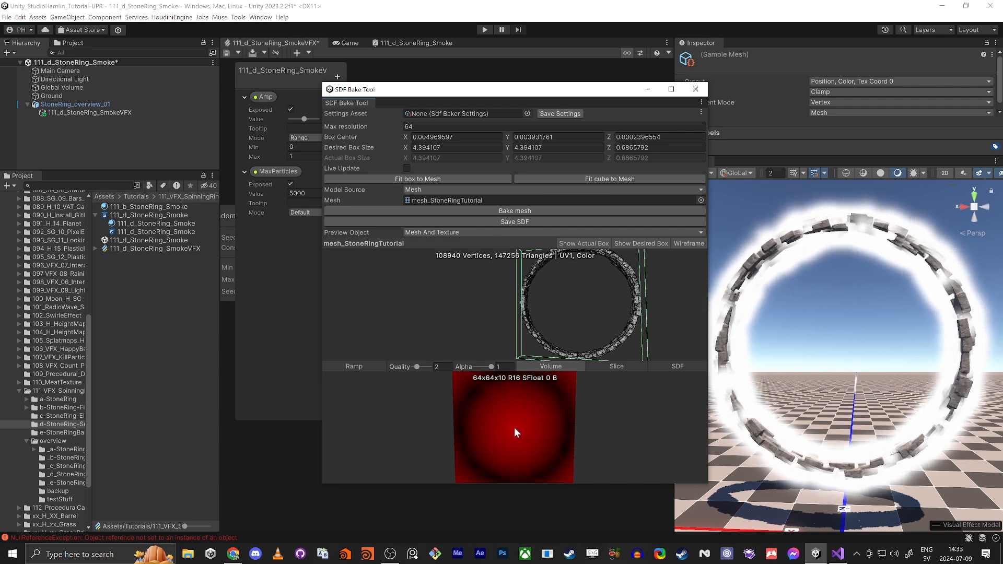
pyautogui.moveTo(497, 425)
pyautogui.mouseDown()
pyautogui.moveTo(550, 418)
pyautogui.moveTo(506, 442)
pyautogui.mouseUp()
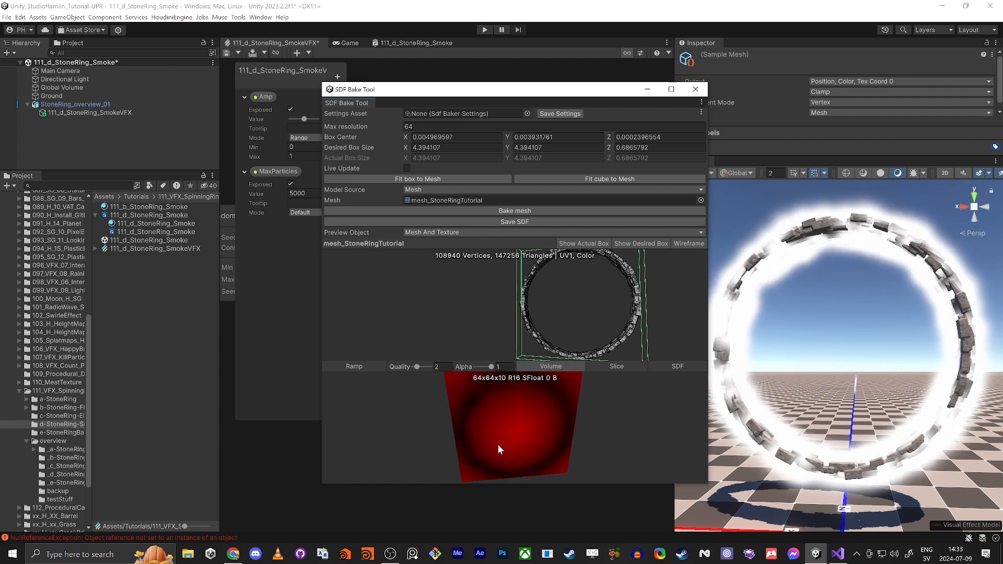
pyautogui.moveTo(499, 440); pyautogui.dragTo(482, 423)
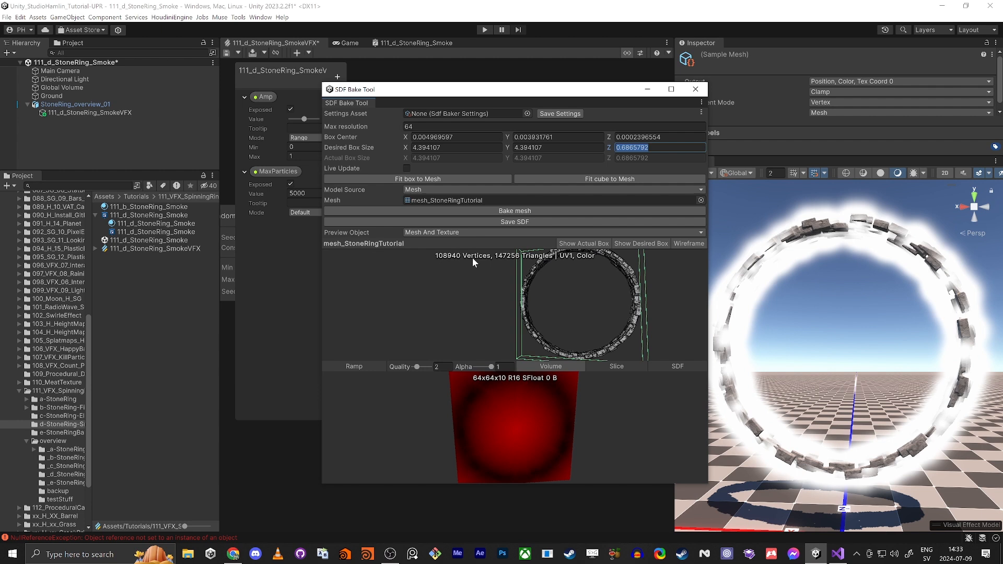
# Step: Save the baked SDF over StoneSDF.asset in the Tutorials/111_VFX_SpinningRings folder
pyautogui.click(503, 222)
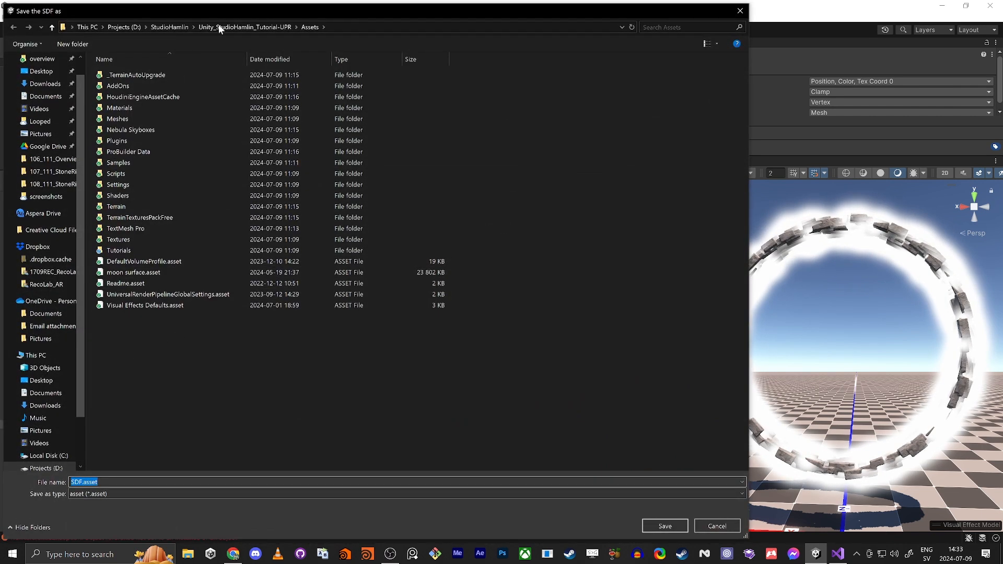
pyautogui.doubleClick(124, 251)
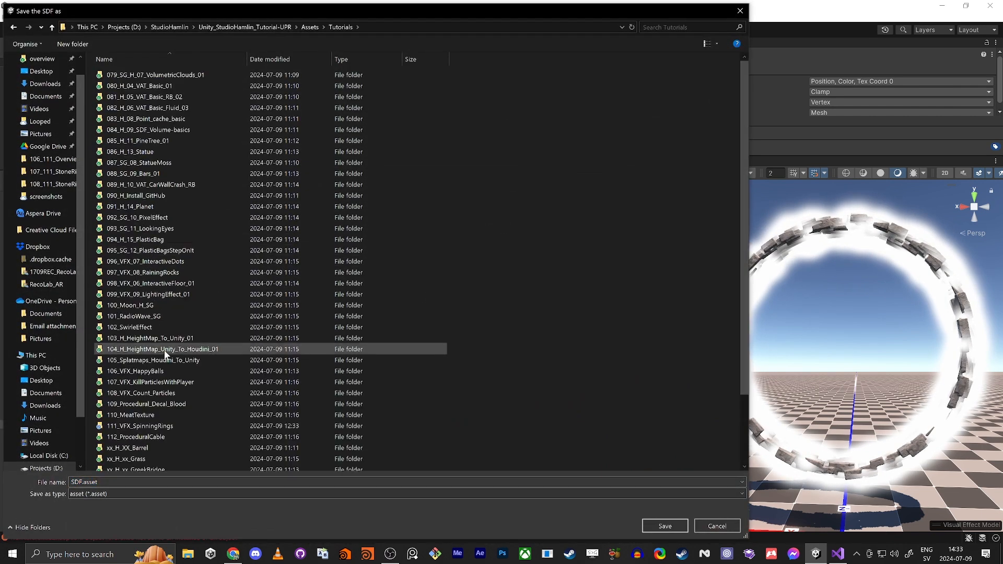
pyautogui.scroll(-2, 164, 350)
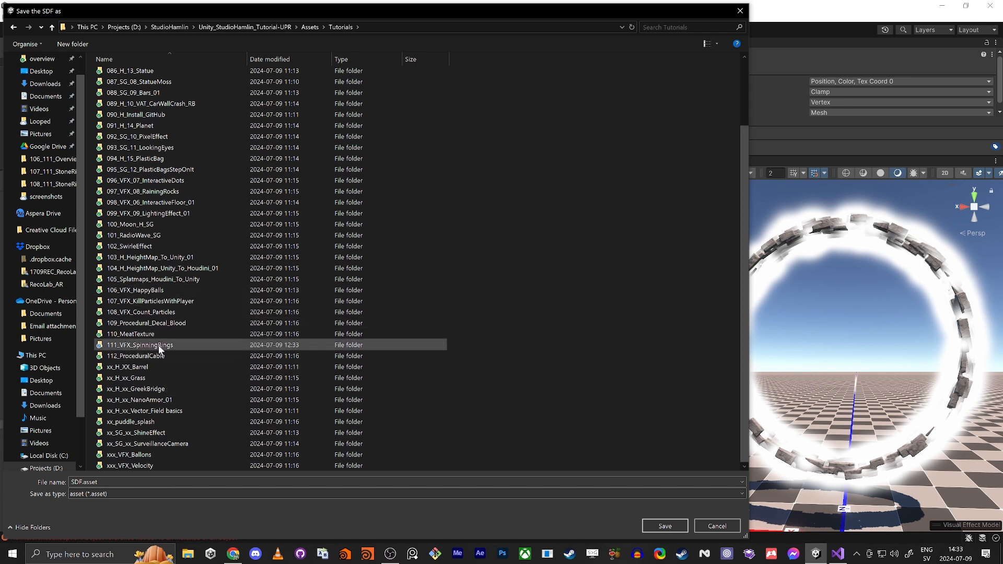
pyautogui.doubleClick(160, 346)
pyautogui.click(140, 152)
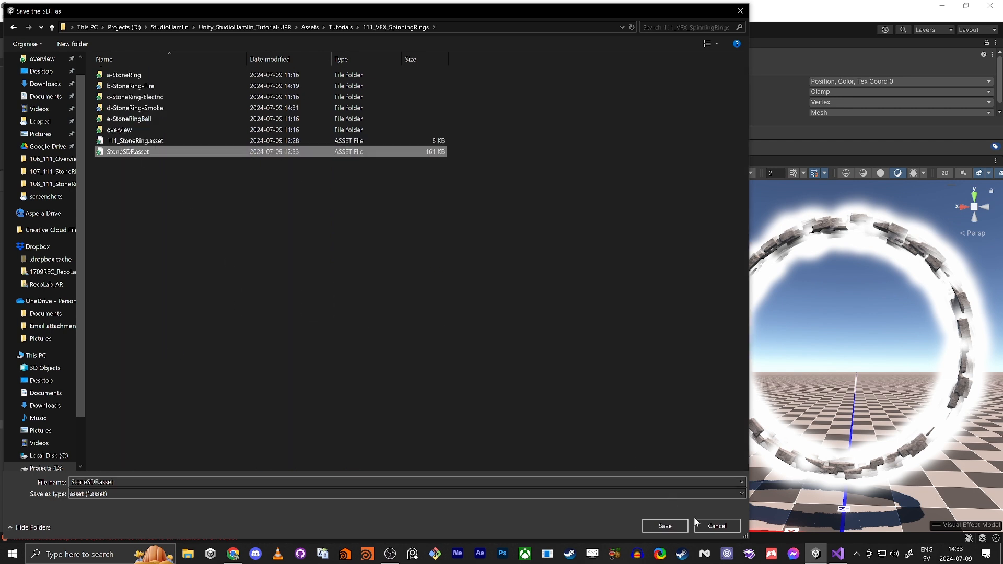
pyautogui.click(661, 527)
pyautogui.click(526, 277)
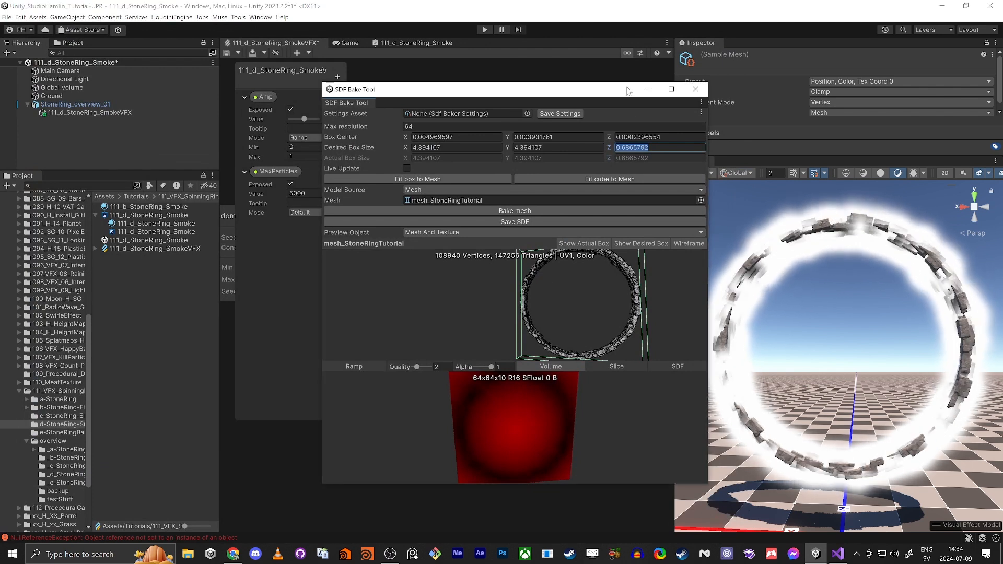
# Step: Move the SDF Bake Tool off the graph and add a Sample Signed Distance Field node below Sample Mesh
pyautogui.moveTo(585, 96); pyautogui.dragTo(557, 498)
pyautogui.scroll(-4, 502, 406)
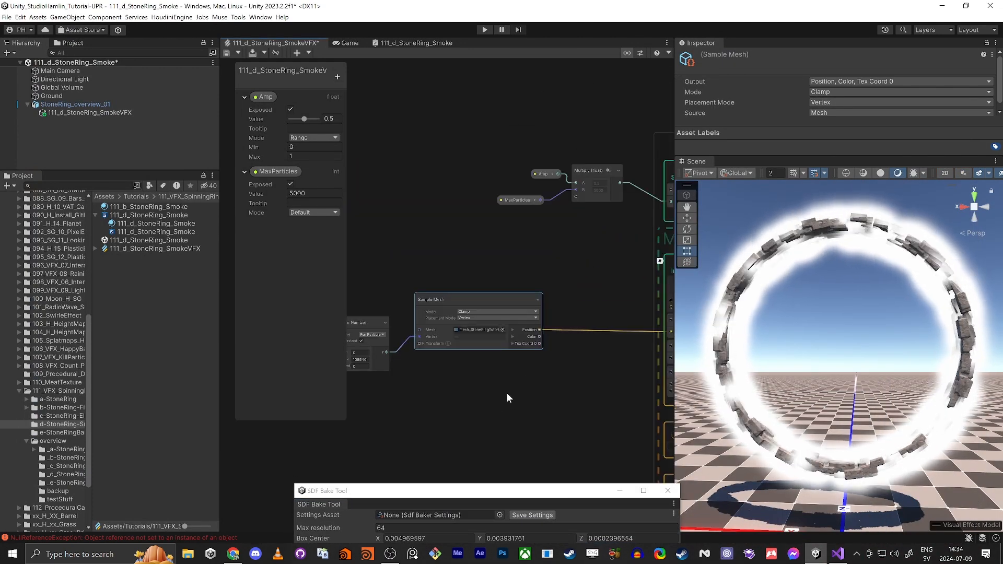
pyautogui.moveTo(507, 393); pyautogui.dragTo(452, 311, button='middle')
pyautogui.press('space')
pyautogui.write('sample d')
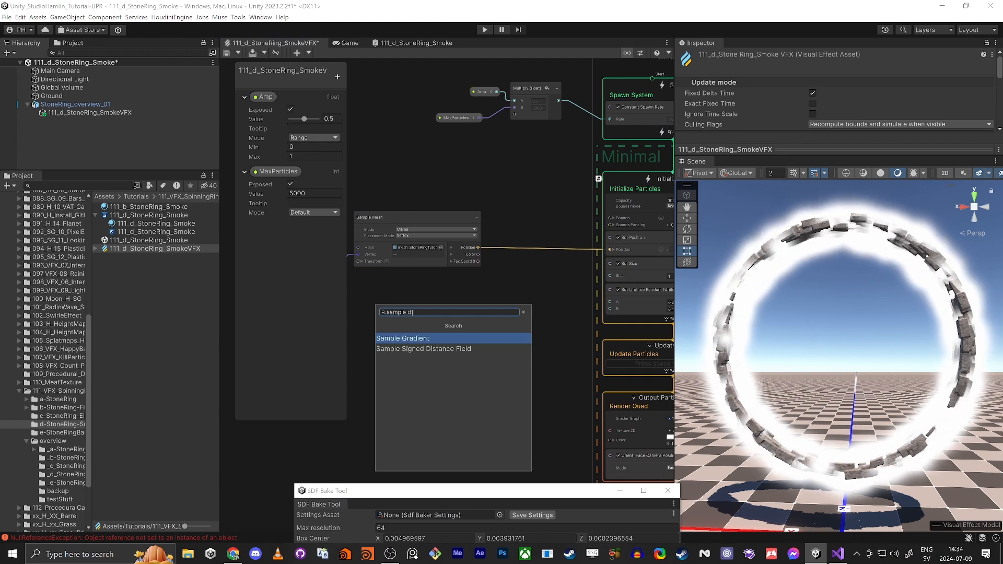
pyautogui.press('Down')
pyautogui.press('Return')
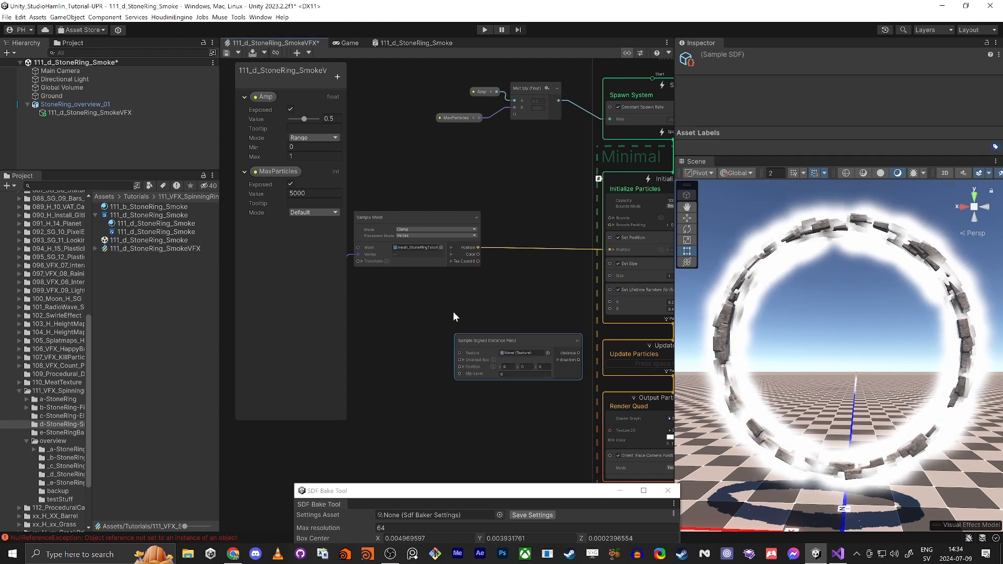
# Step: Assign the StoneSDF asset from the 111_VFX_SpinningRings folder as the Sample Signed Distance Field node's texture
pyautogui.scroll(5, 518, 336)
pyautogui.moveTo(516, 344); pyautogui.dragTo(428, 262)
pyautogui.scroll(-3, 403, 412)
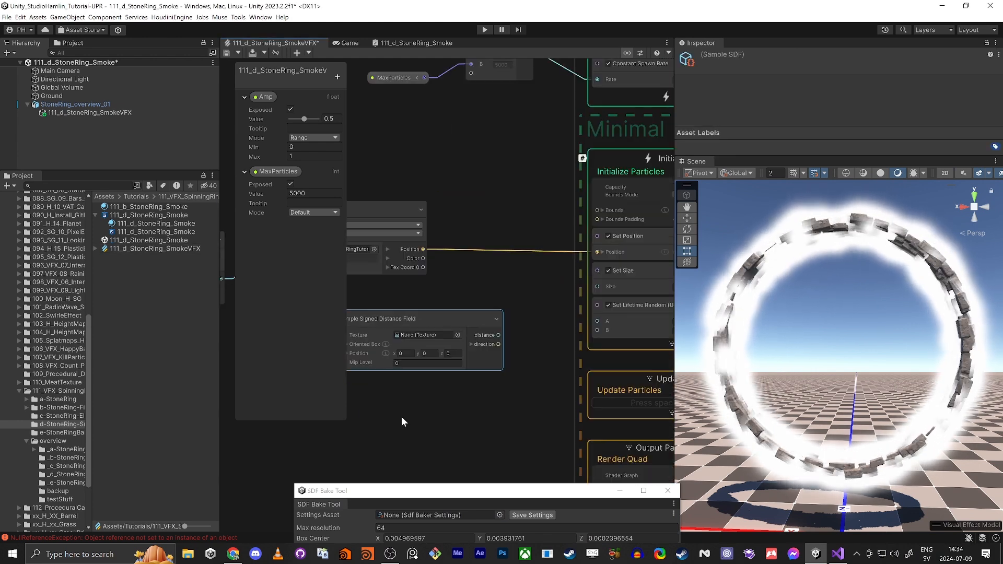
pyautogui.moveTo(416, 411); pyautogui.dragTo(504, 385, button='middle')
pyautogui.click(50, 391)
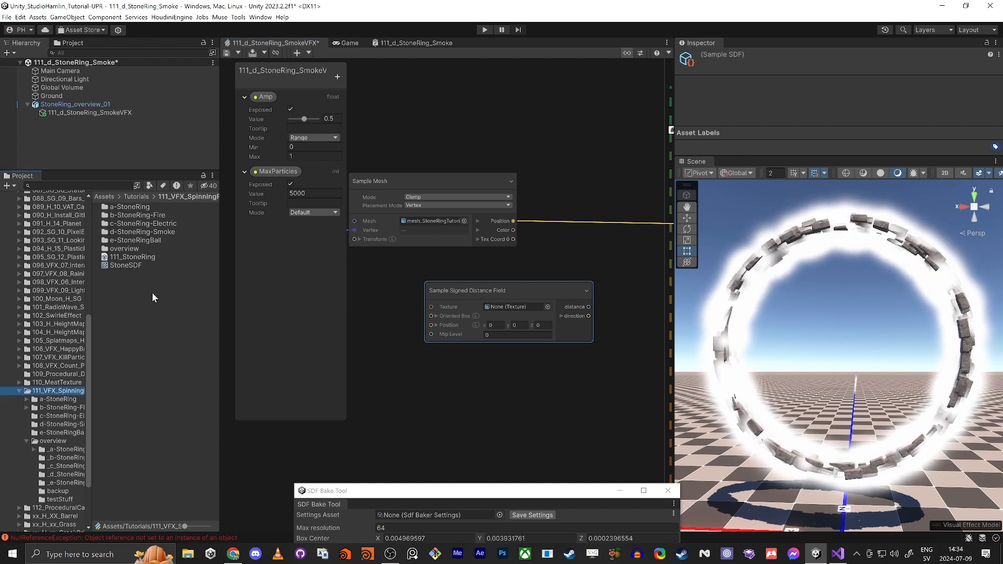
pyautogui.moveTo(137, 266); pyautogui.dragTo(512, 307)
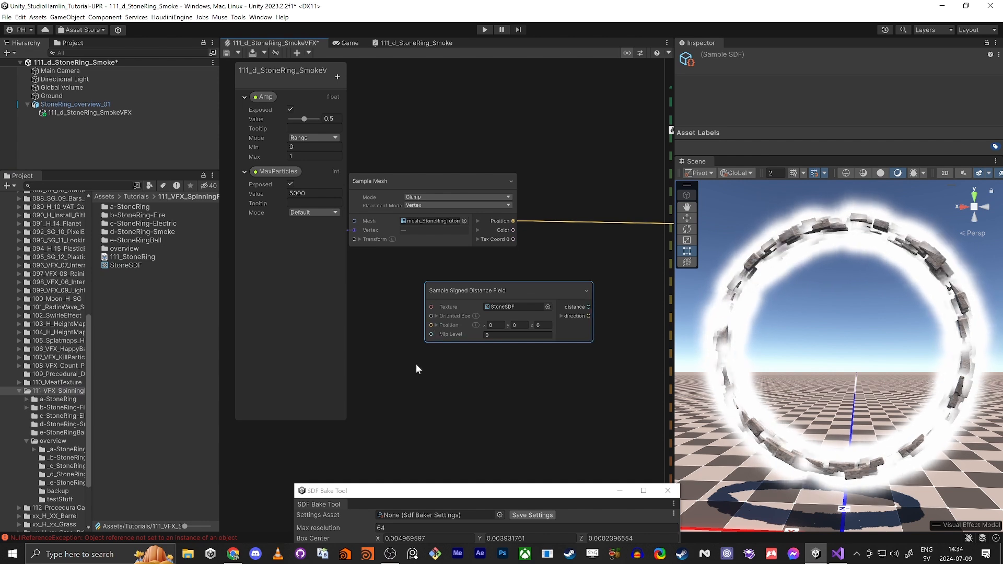
# Step: Connect the Sample Mesh node's Position output to the Position input of the Sample Signed Distance Field node
pyautogui.moveTo(431, 326); pyautogui.dragTo(387, 340)
pyautogui.click(408, 312)
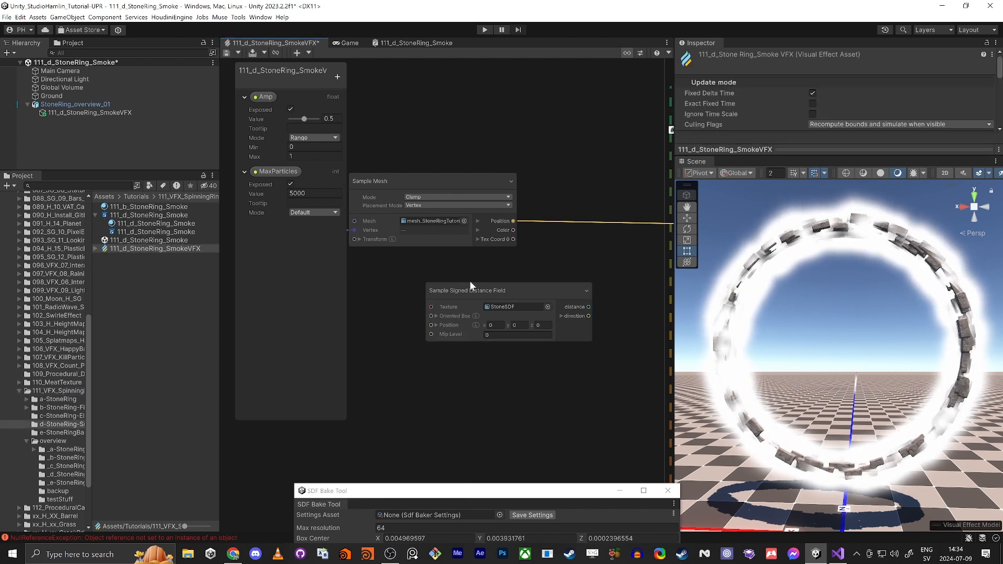
pyautogui.moveTo(470, 286); pyautogui.dragTo(527, 292)
pyautogui.moveTo(513, 220); pyautogui.dragTo(487, 330)
pyautogui.moveTo(366, 273); pyautogui.dragTo(427, 281, button='middle')
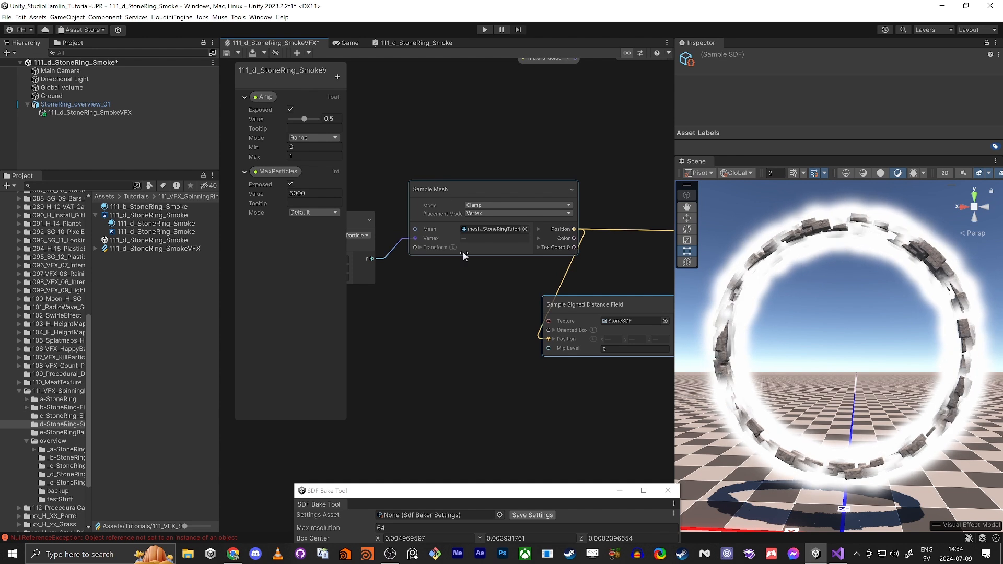
pyautogui.moveTo(541, 290); pyautogui.dragTo(431, 299, button='middle')
pyautogui.moveTo(611, 279); pyautogui.dragTo(534, 277, button='middle')
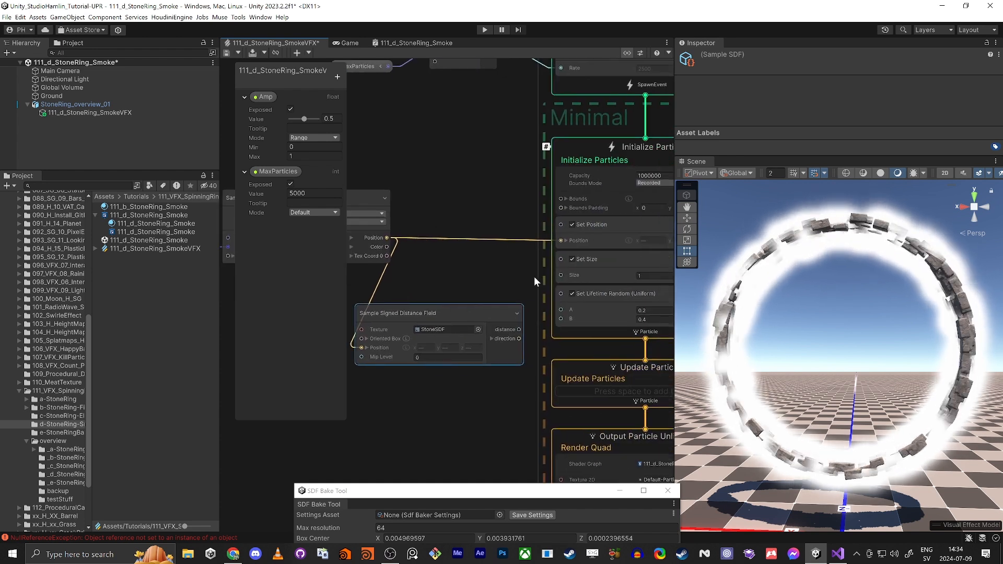
# Step: Add a Set Velocity block to the Initialize Particle context and drive it with the SDF node's direction output
pyautogui.click(584, 146)
pyautogui.press('space')
pyautogui.write('set vel')
pyautogui.press('Return')
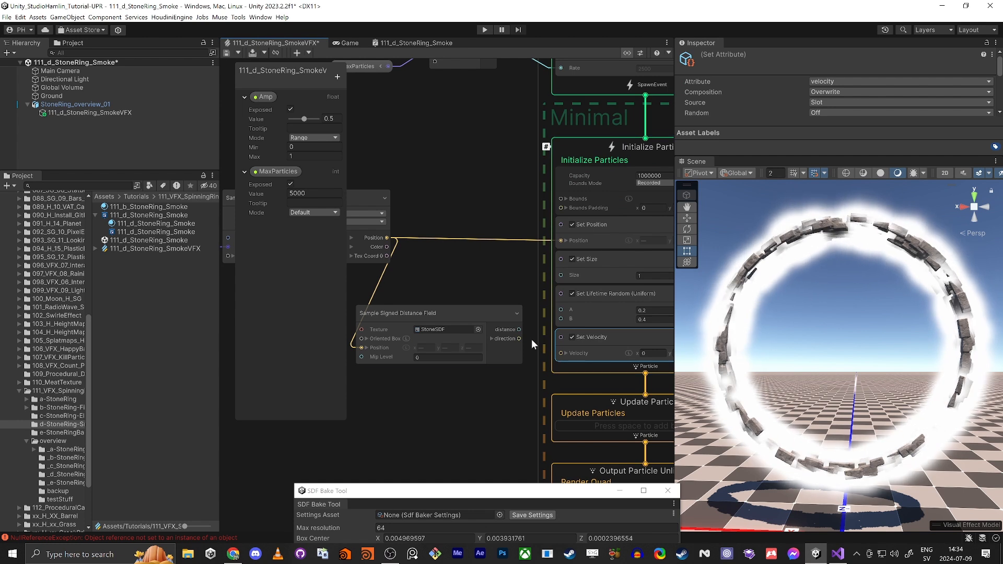
pyautogui.moveTo(520, 331); pyautogui.dragTo(562, 353)
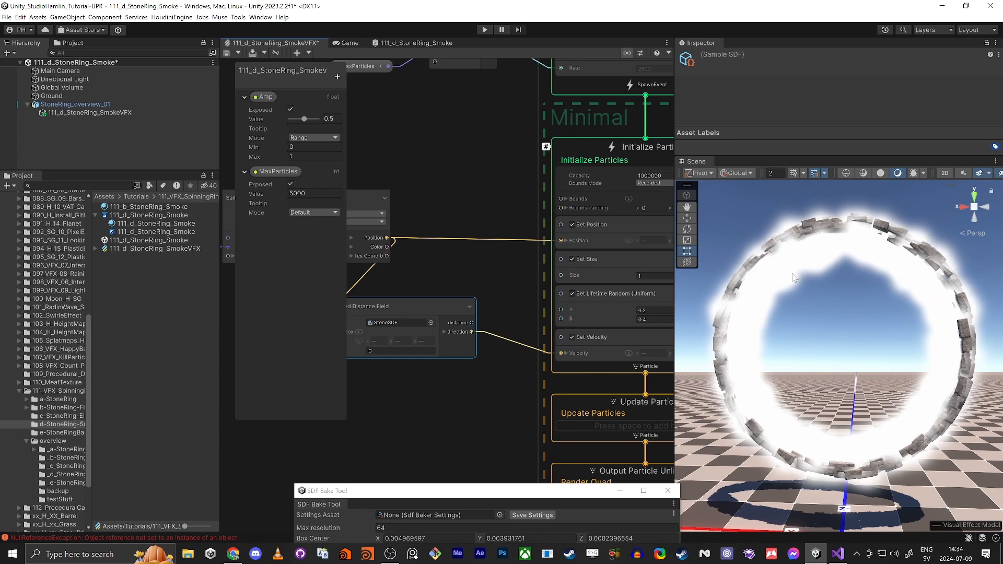
# Step: Set the random lifetime's B value to 2
pyautogui.click(653, 319)
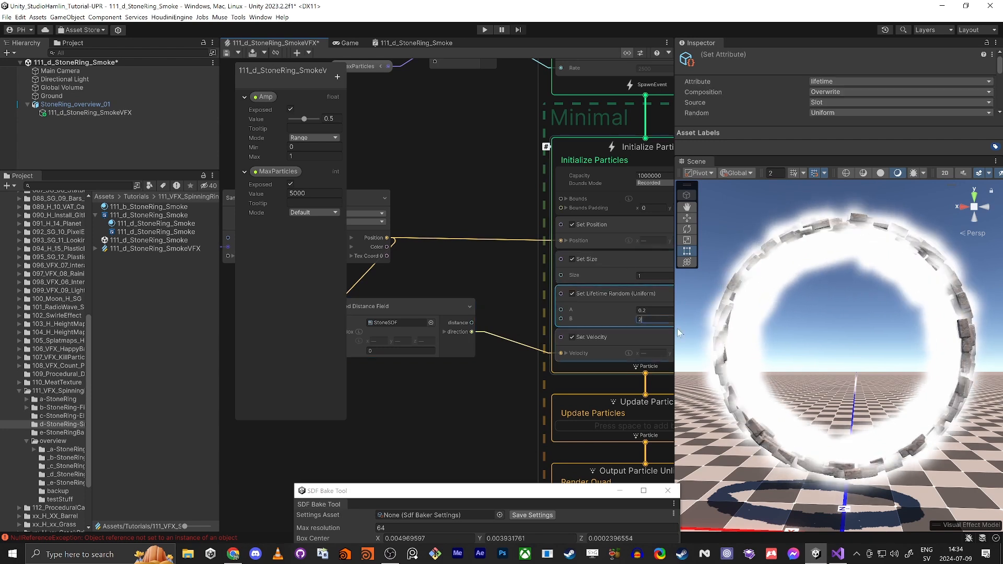
pyautogui.write('2')
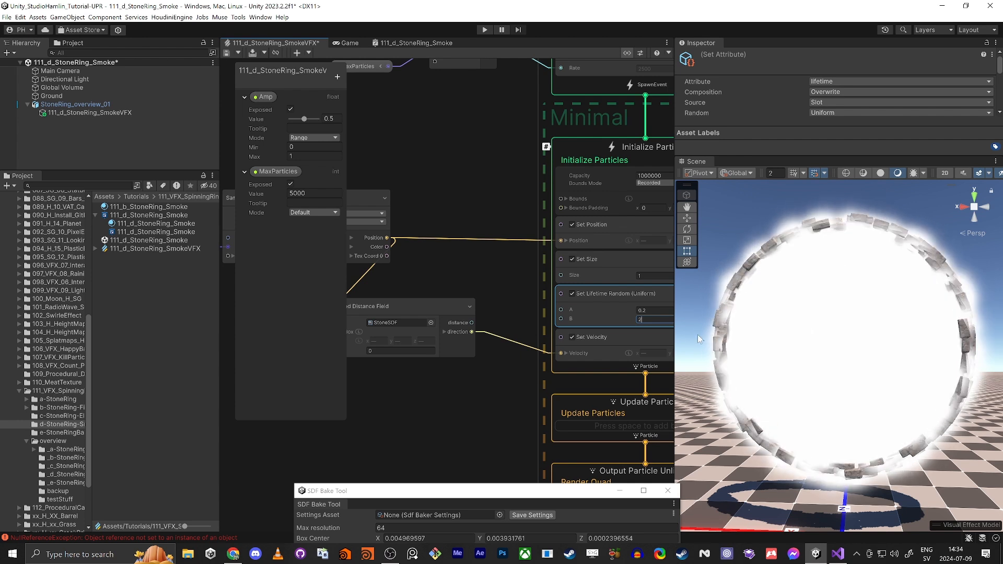
# Step: Set the SDF node's Oriented Box size to the baked box size: X 4.394107, Y 4.394107, Z 0.6865792
pyautogui.moveTo(431, 400); pyautogui.dragTo(544, 392, button='middle')
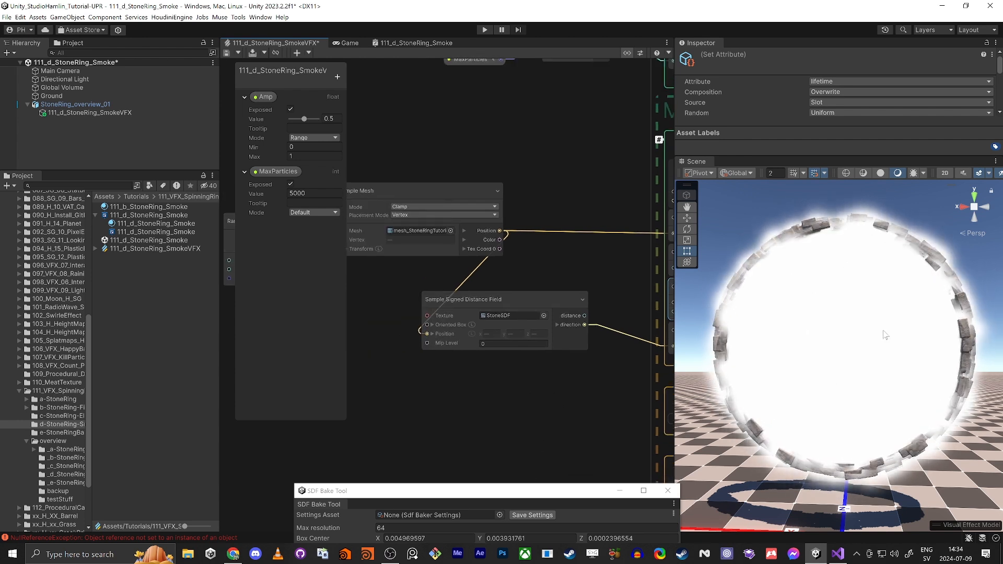
pyautogui.moveTo(505, 497); pyautogui.dragTo(481, 471)
pyautogui.scroll(5, 433, 325)
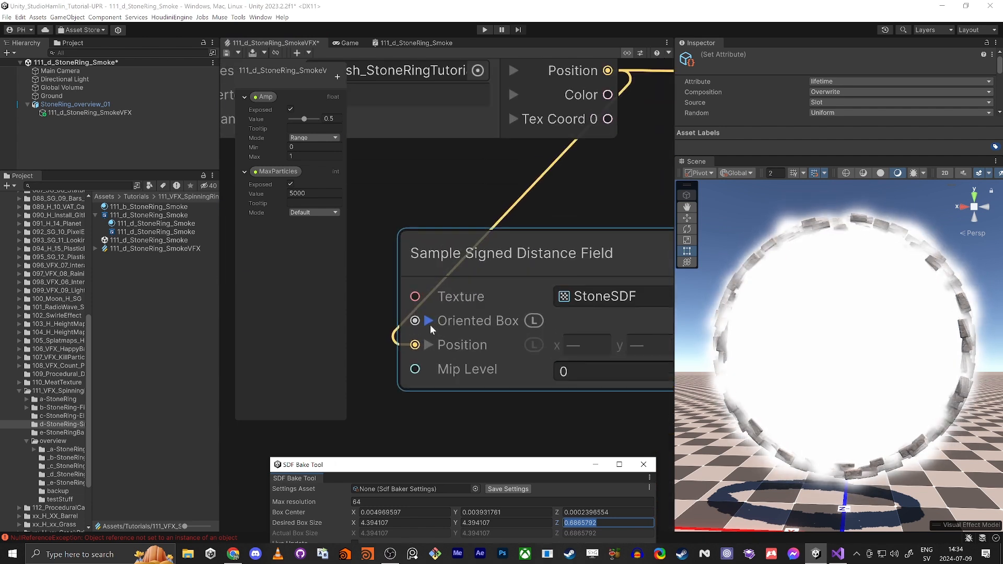
pyautogui.click(429, 321)
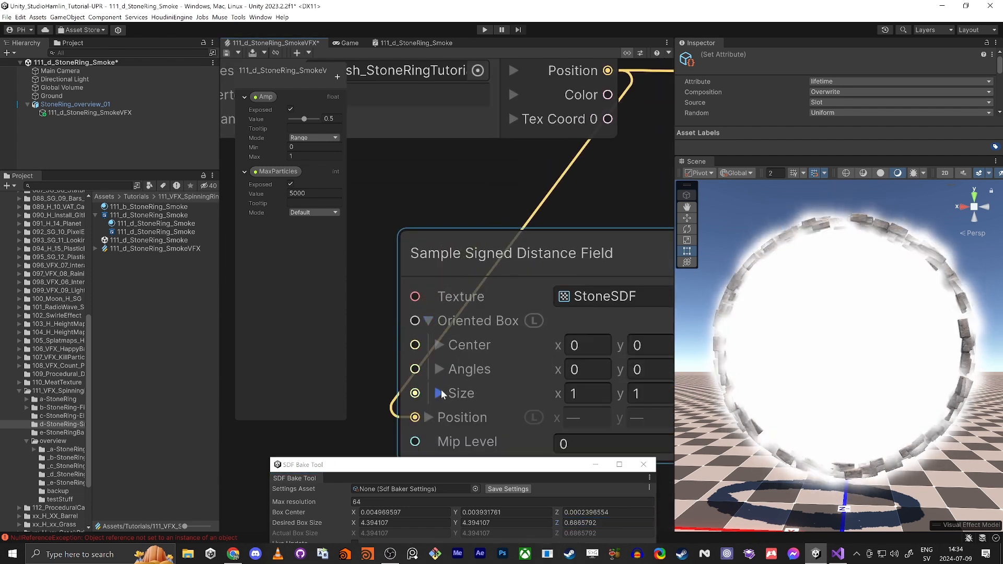
pyautogui.moveTo(545, 253); pyautogui.dragTo(480, 198)
pyautogui.scroll(-2, 483, 371)
pyautogui.moveTo(496, 424); pyautogui.dragTo(461, 382, button='middle')
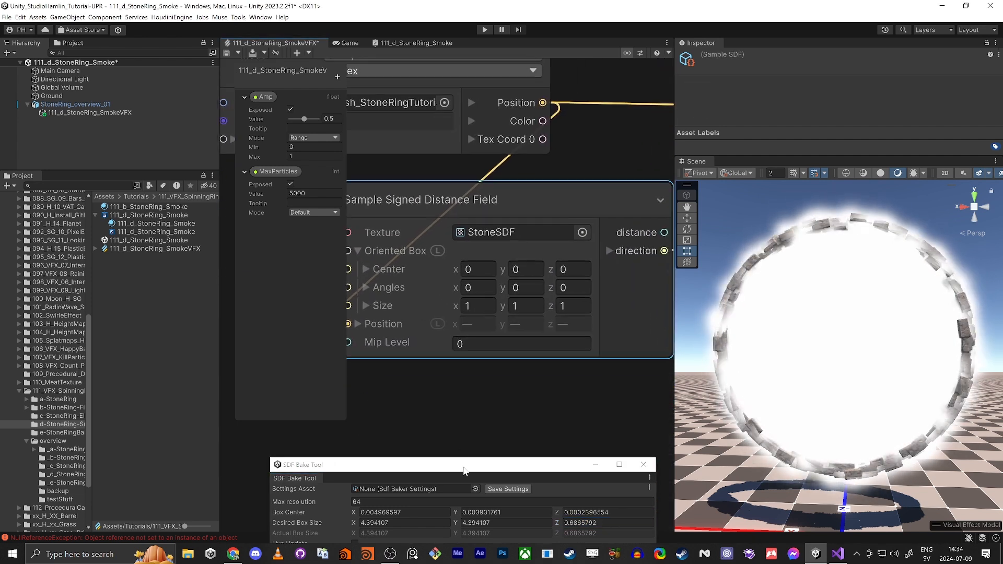
pyautogui.moveTo(463, 470); pyautogui.dragTo(466, 431)
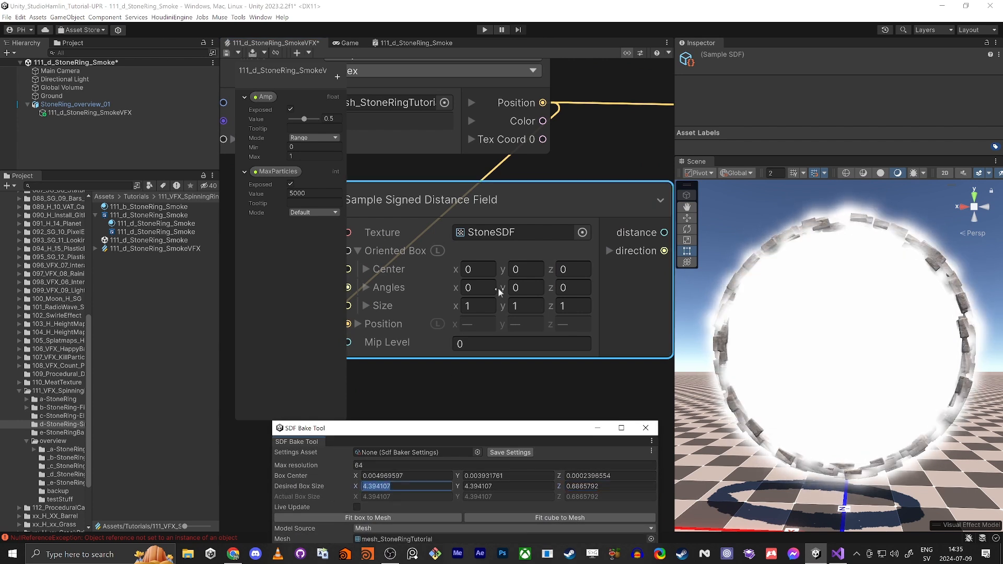
pyautogui.click(479, 306)
pyautogui.hotkey('ctrl', 'v')
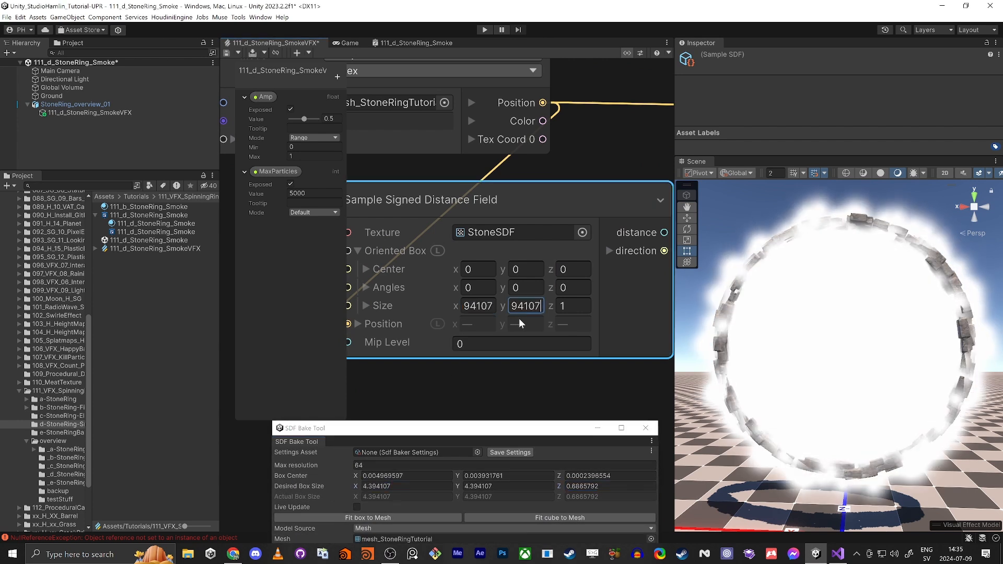
pyautogui.click(584, 486)
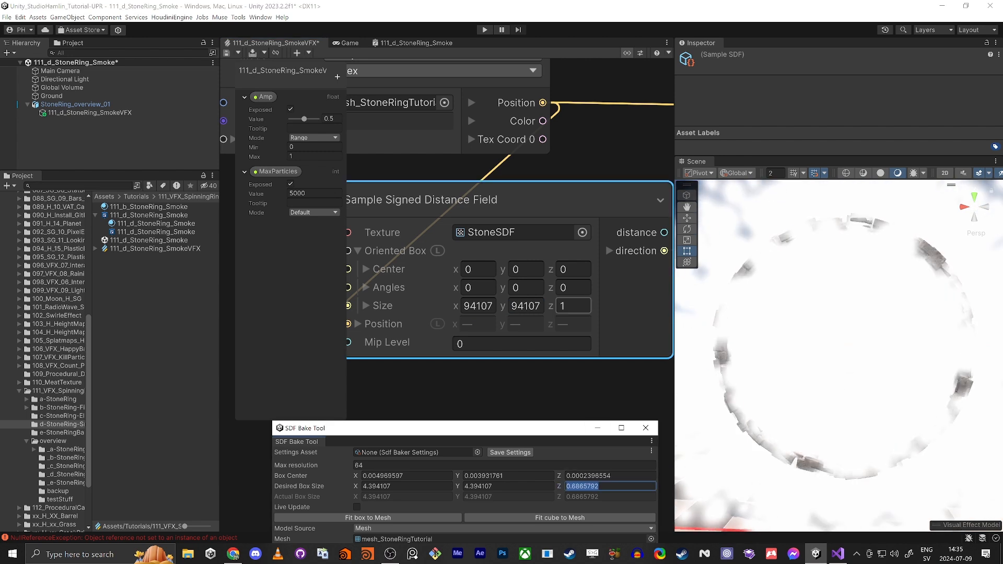
pyautogui.click(574, 307)
pyautogui.hotkey('ctrl', 'v')
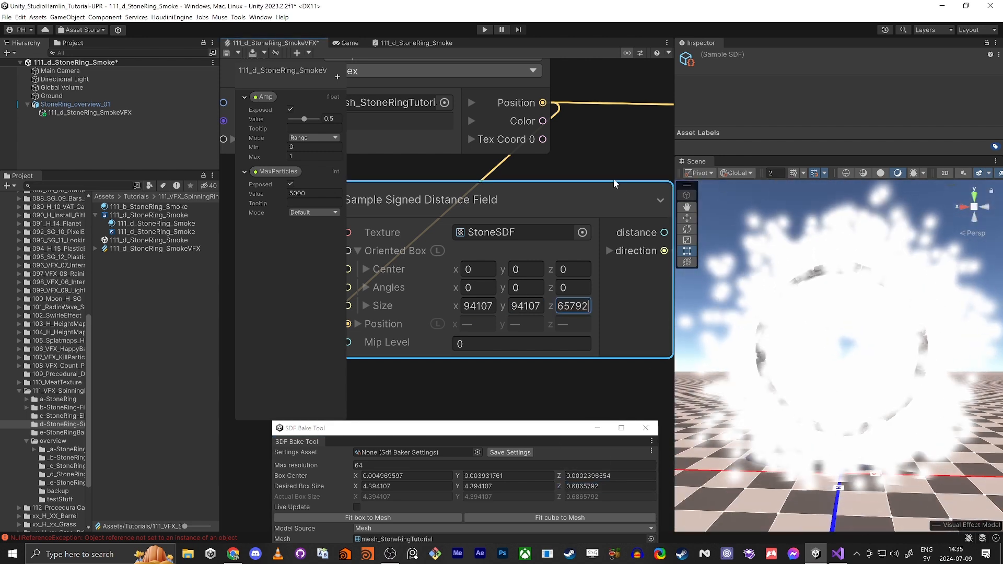
# Step: Set the random lifetime's B value to 0.4 and the particle size to 0.2 in the Initialize Particle context
pyautogui.scroll(-5, 431, 254)
pyautogui.moveTo(495, 275); pyautogui.dragTo(404, 239, button='middle')
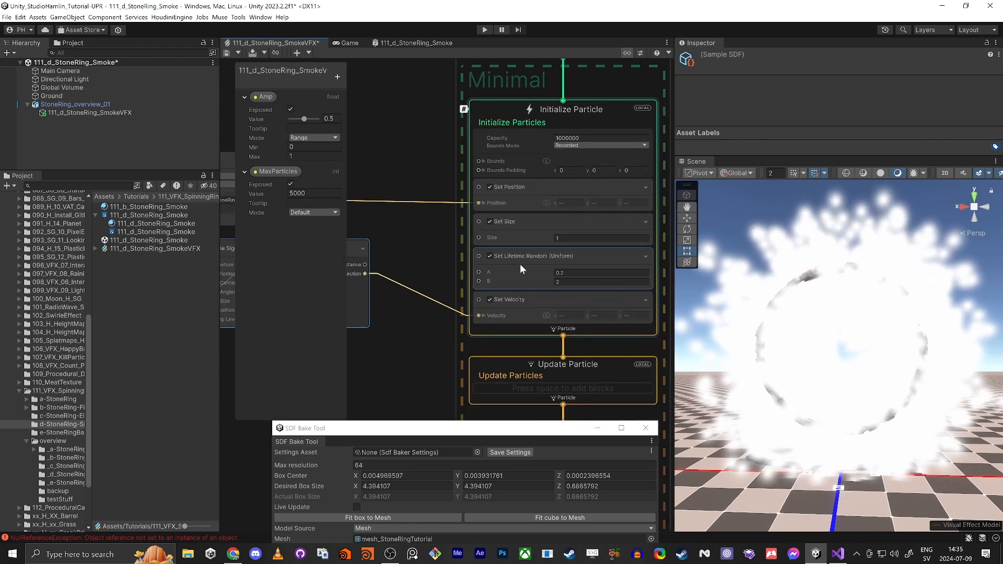
pyautogui.click(575, 282)
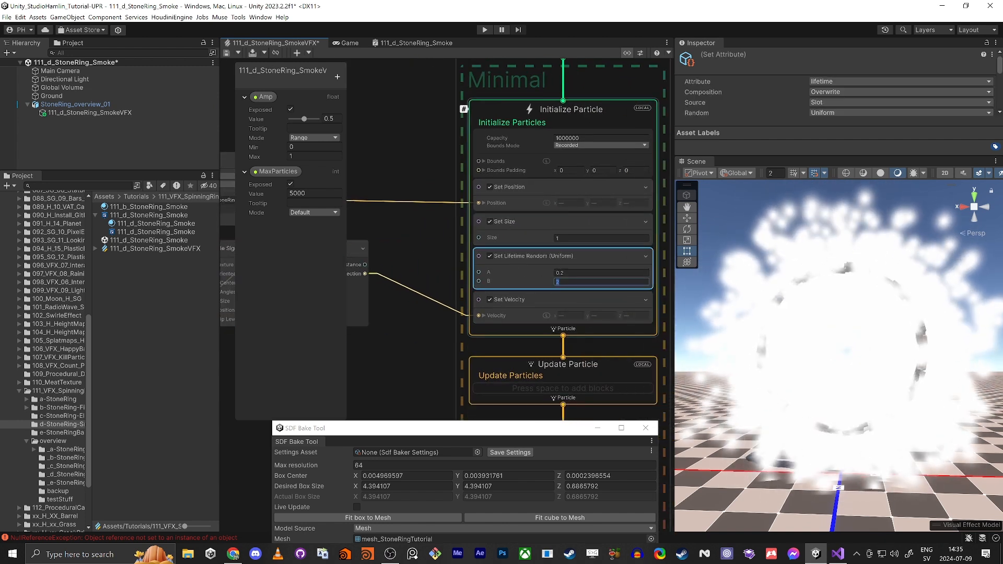
pyautogui.click(572, 238)
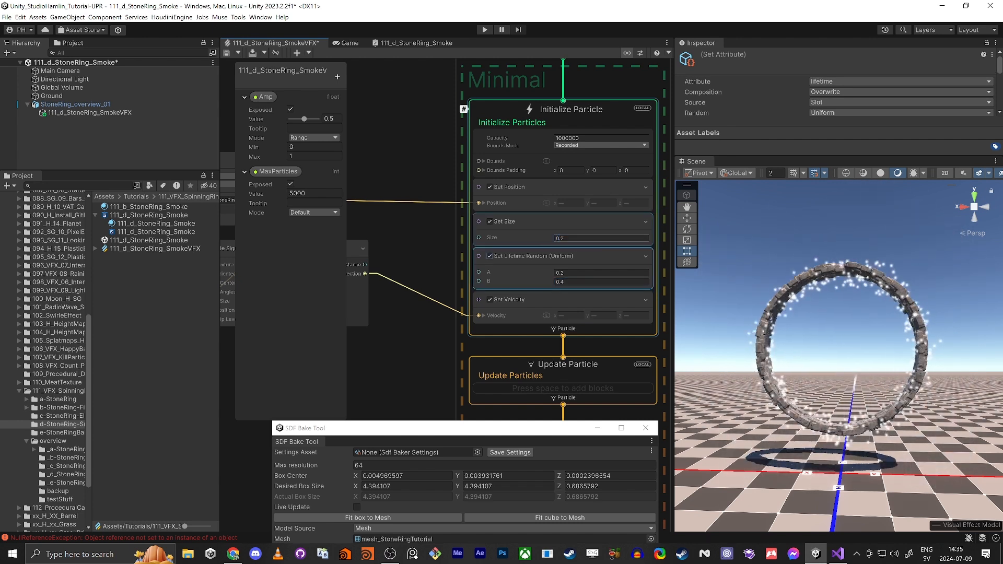
pyautogui.moveTo(744, 366)
pyautogui.mouseDown(button='right')
pyautogui.moveTo(723, 359)
pyautogui.moveTo(731, 363)
pyautogui.mouseUp(button='right')
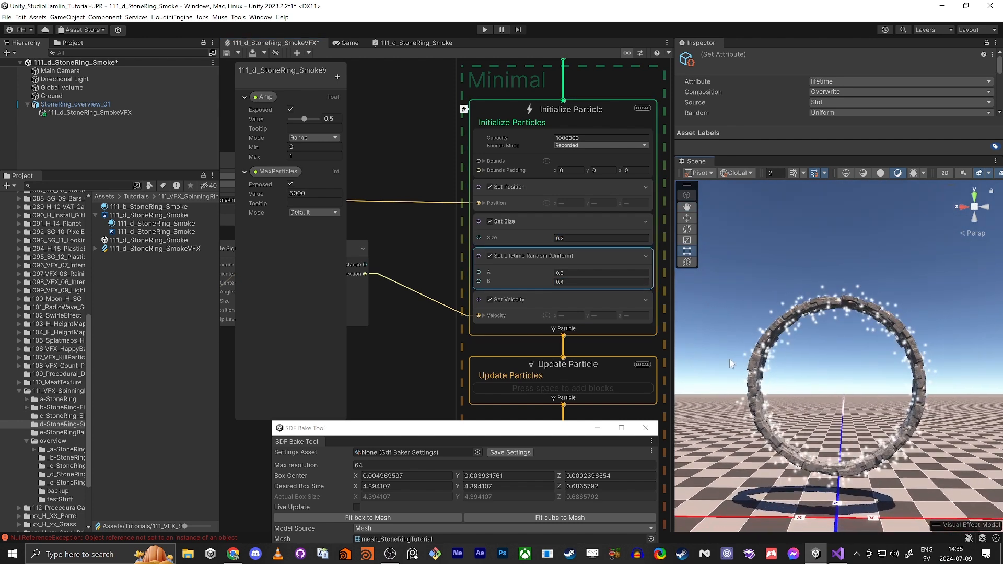
# Step: Close the SDF Bake Tool and shift the blackboard to the edge of the graph
pyautogui.click(647, 428)
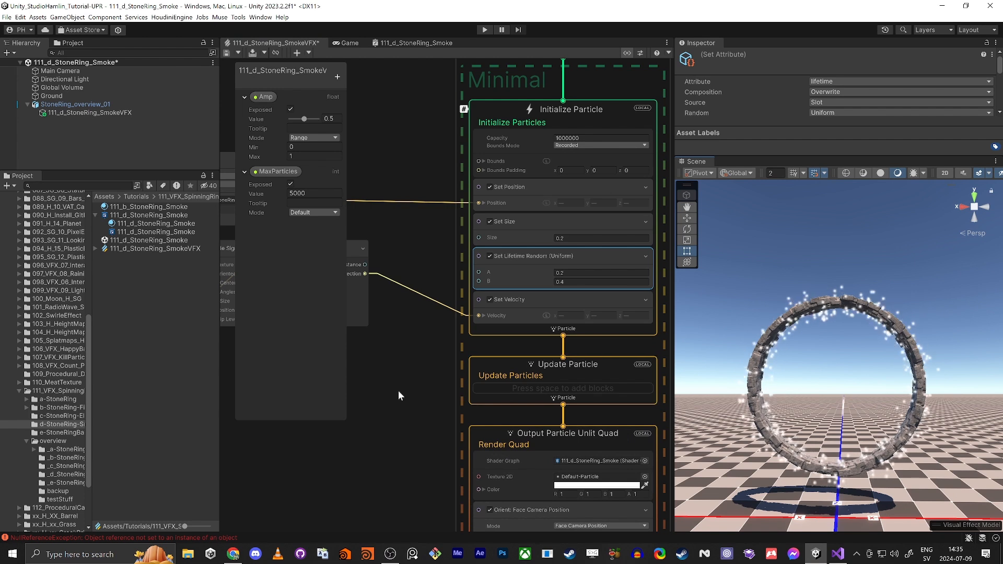
pyautogui.moveTo(273, 71); pyautogui.dragTo(261, 71)
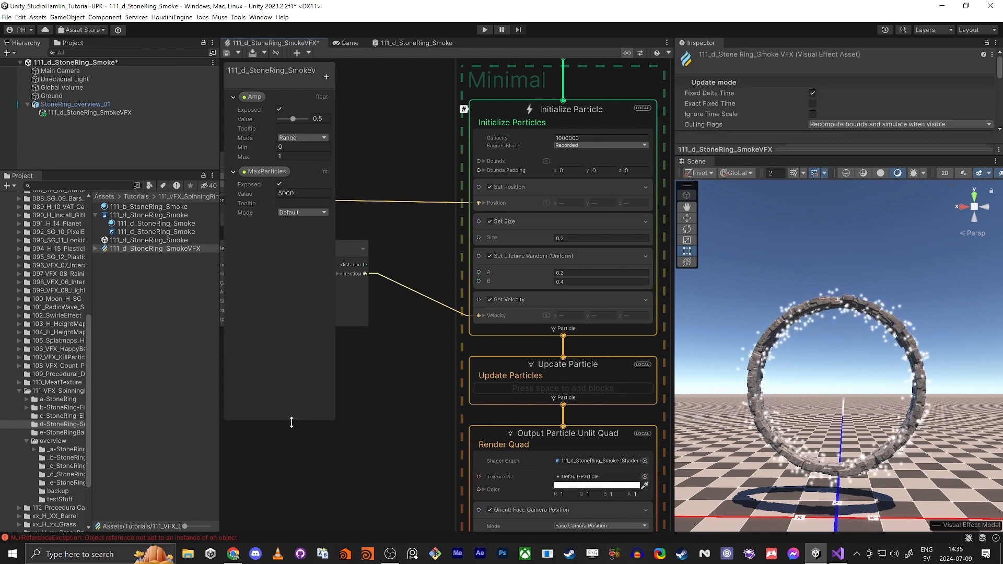
# Step: Shorten the blackboard and widen the VFX graph area to make more room for the nodes
pyautogui.moveTo(291, 422); pyautogui.dragTo(306, 253)
pyautogui.moveTo(219, 417); pyautogui.dragTo(180, 416)
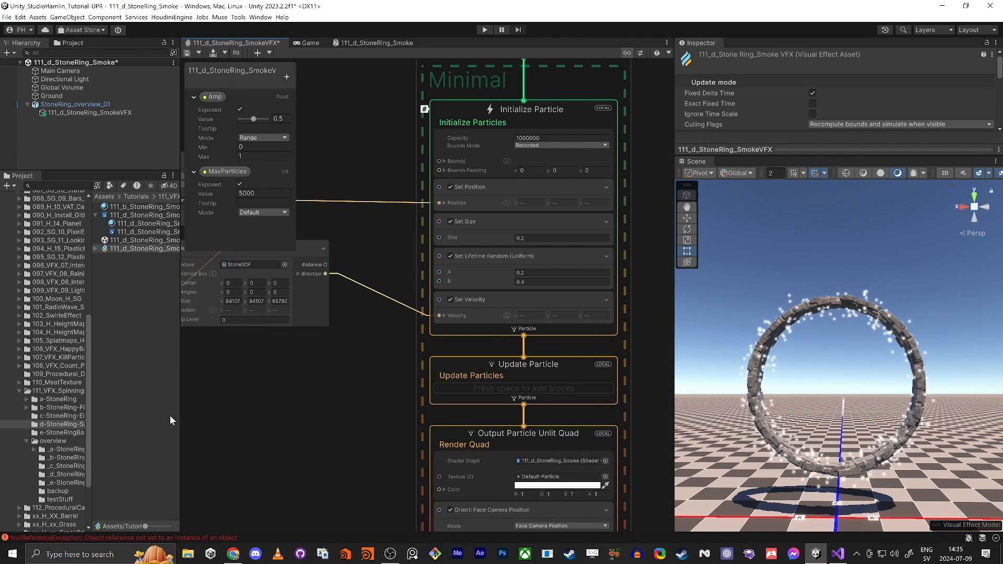
pyautogui.scroll(-6, 359, 401)
pyautogui.moveTo(255, 428); pyautogui.dragTo(437, 387, button='middle')
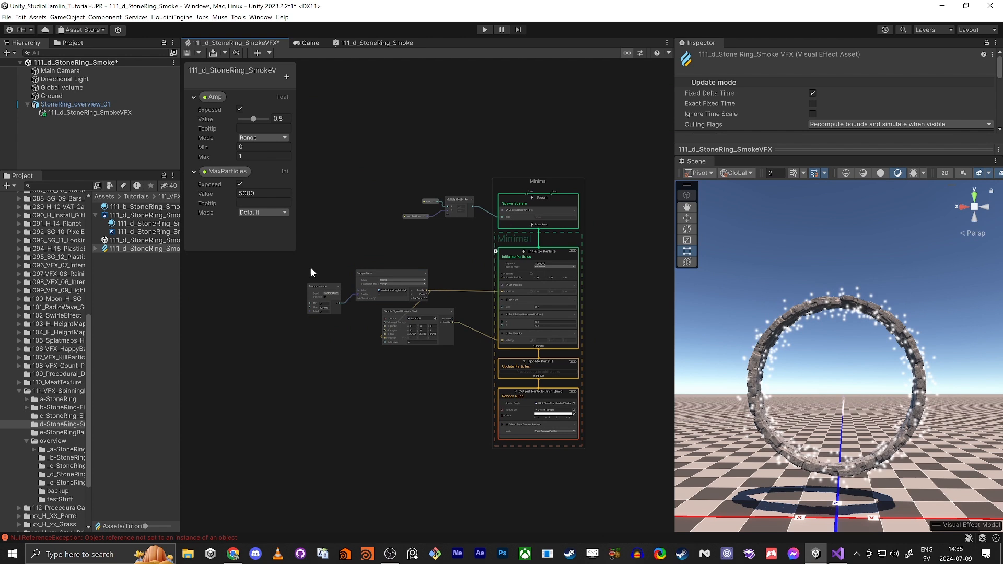
# Step: Move the Random and Sample Mesh nodes farther from the contexts and nudge the Sample Signed Distance Field node aside
pyautogui.moveTo(367, 314); pyautogui.dragTo(367, 319)
pyautogui.moveTo(396, 273); pyautogui.dragTo(328, 270)
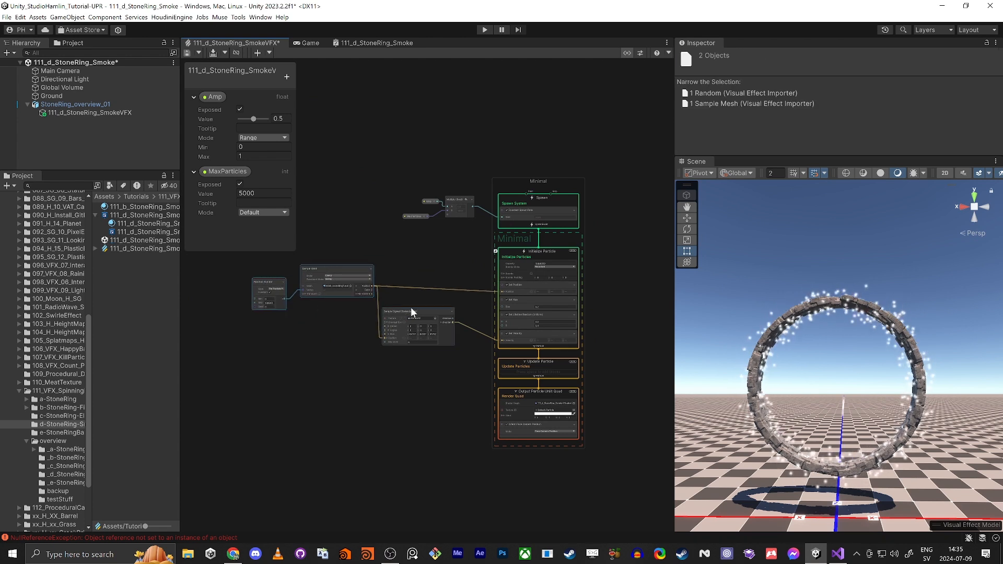
pyautogui.moveTo(411, 307); pyautogui.dragTo(423, 310)
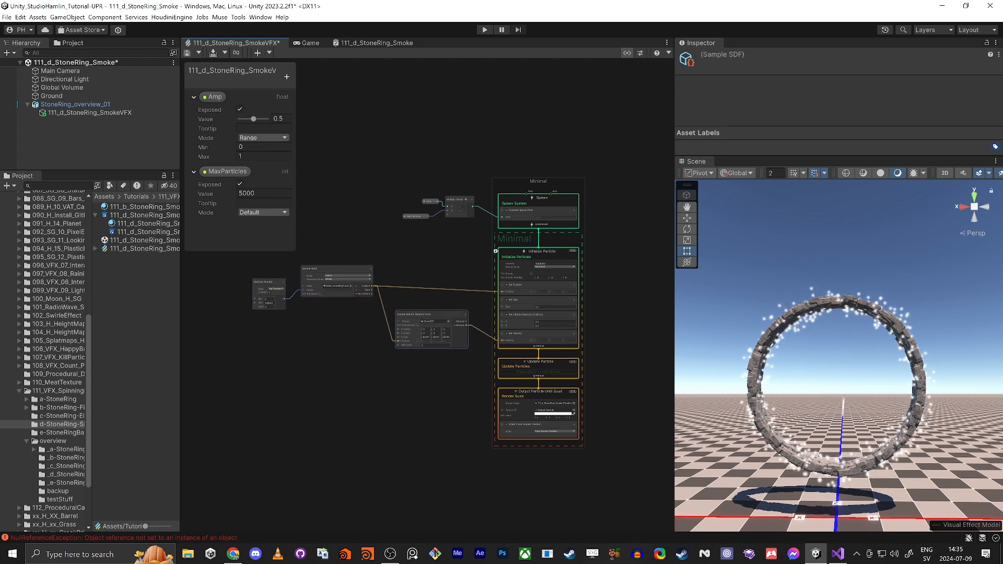
pyautogui.click(399, 415)
# Step: Increase the Set Size value in the Initialize Particle context to about 0.63
pyautogui.moveTo(380, 411); pyautogui.dragTo(321, 393, button='middle')
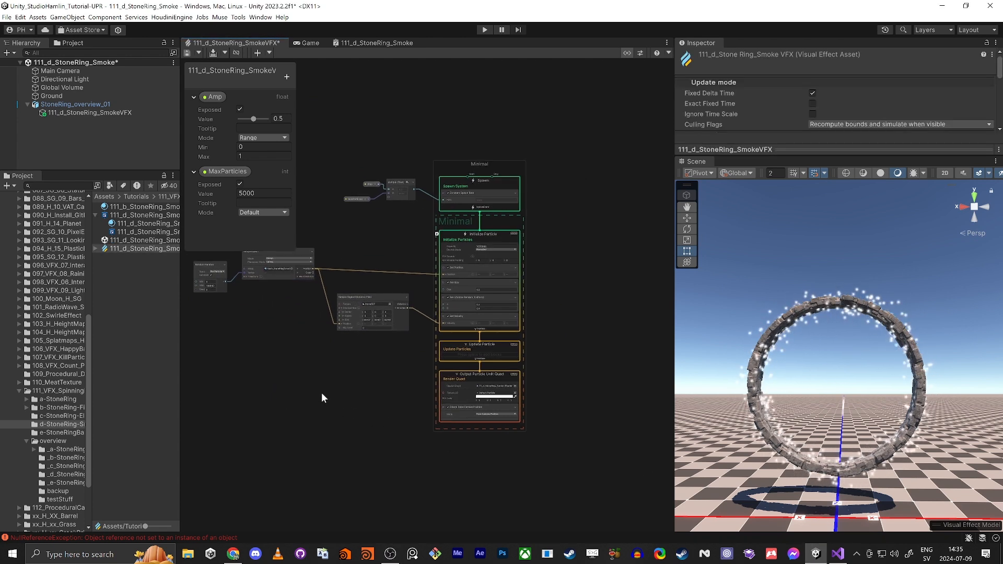
pyautogui.scroll(5, 409, 334)
pyautogui.moveTo(513, 245); pyautogui.dragTo(521, 246)
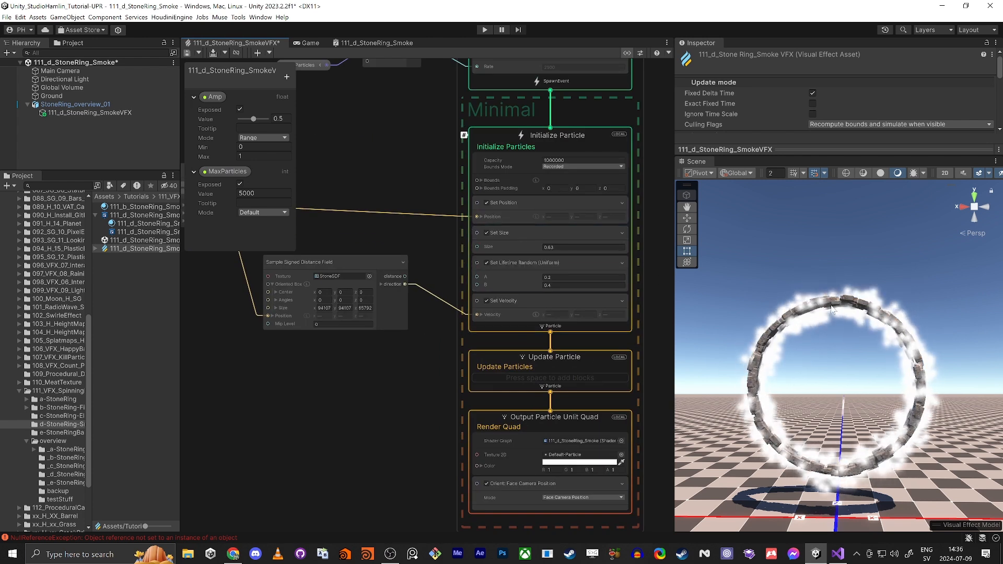
# Step: Place an Amp property node in the graph and reposition the Sample Signed Distance Field node to leave space beside it
pyautogui.moveTo(258, 386); pyautogui.dragTo(327, 377, button='middle')
pyautogui.moveTo(431, 255); pyautogui.dragTo(337, 299)
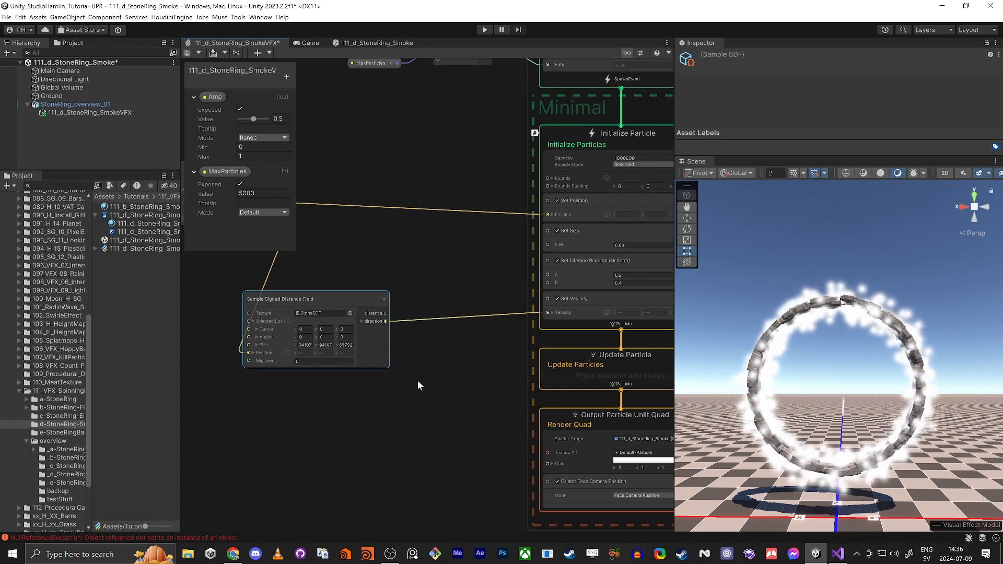
pyautogui.click(213, 97)
pyautogui.moveTo(213, 98); pyautogui.dragTo(411, 360)
pyautogui.moveTo(414, 360); pyautogui.dragTo(481, 337, button='middle')
pyautogui.moveTo(402, 275); pyautogui.dragTo(376, 265)
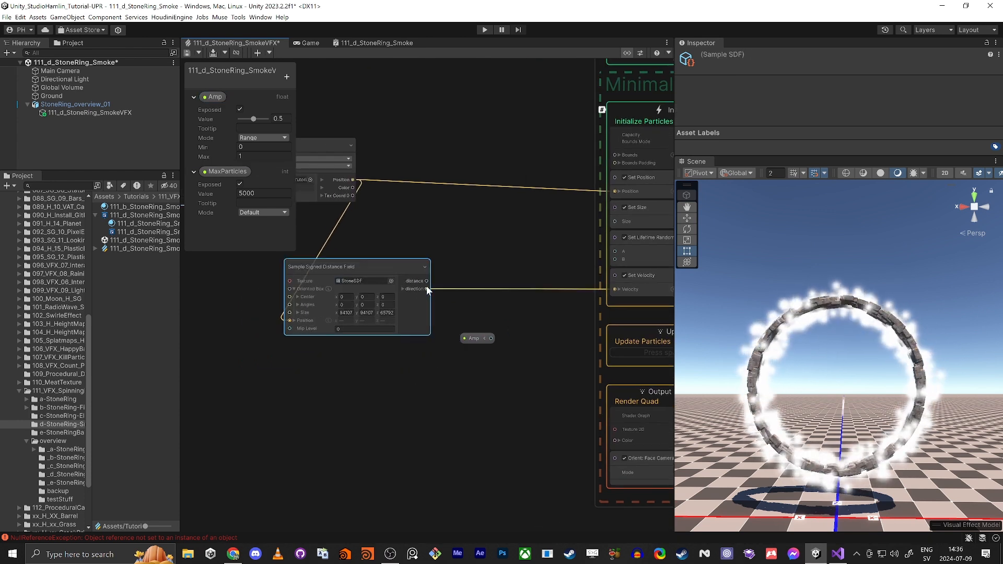
# Step: Add a Normalize node fed by the direction output of the Sample Signed Distance Field node
pyautogui.moveTo(427, 289); pyautogui.dragTo(475, 259)
pyautogui.write('norm')
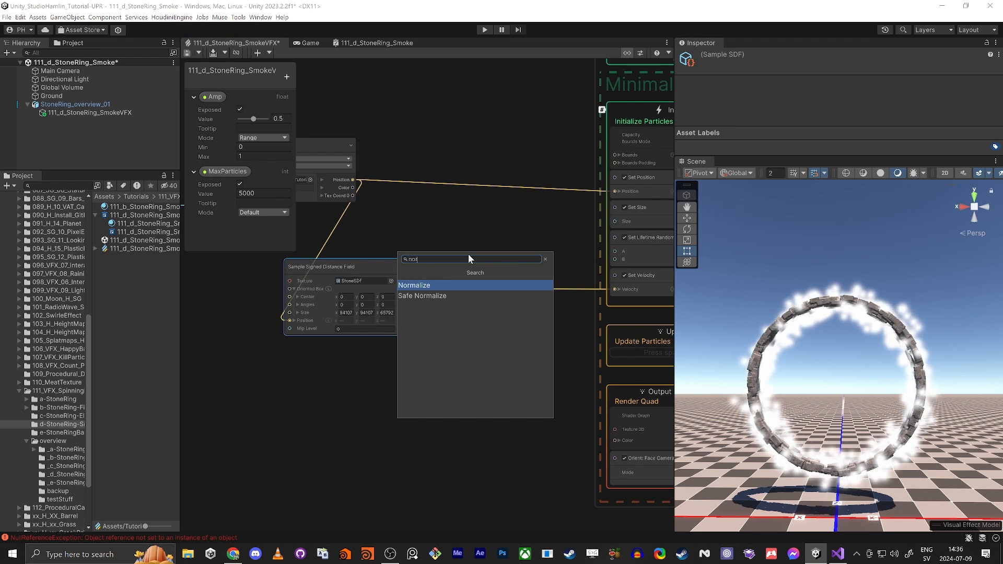
pyautogui.press('Return')
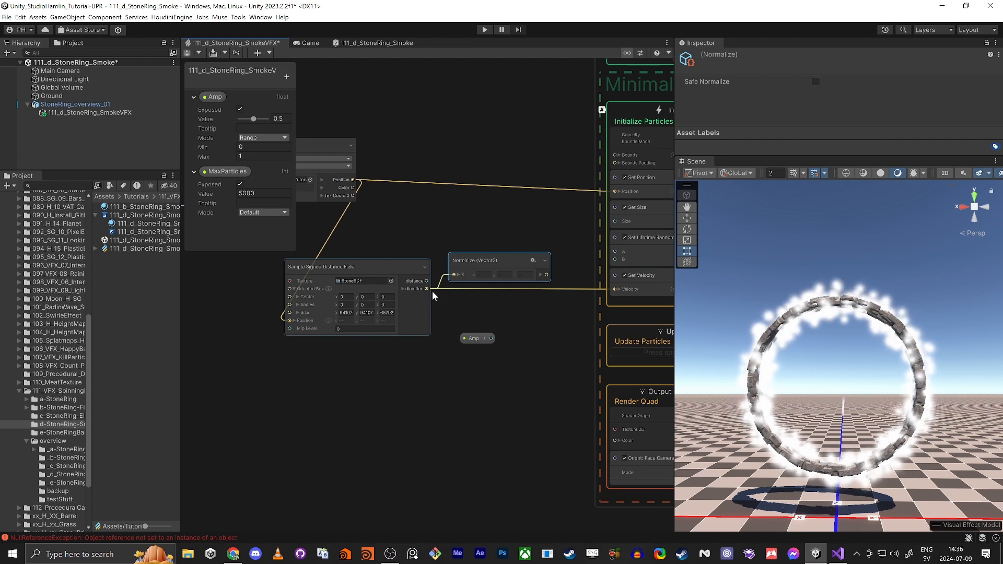
# Step: Add a Multiply node combining the normalized direction with Amp, and connect its output to the Set Velocity block
pyautogui.click(555, 297)
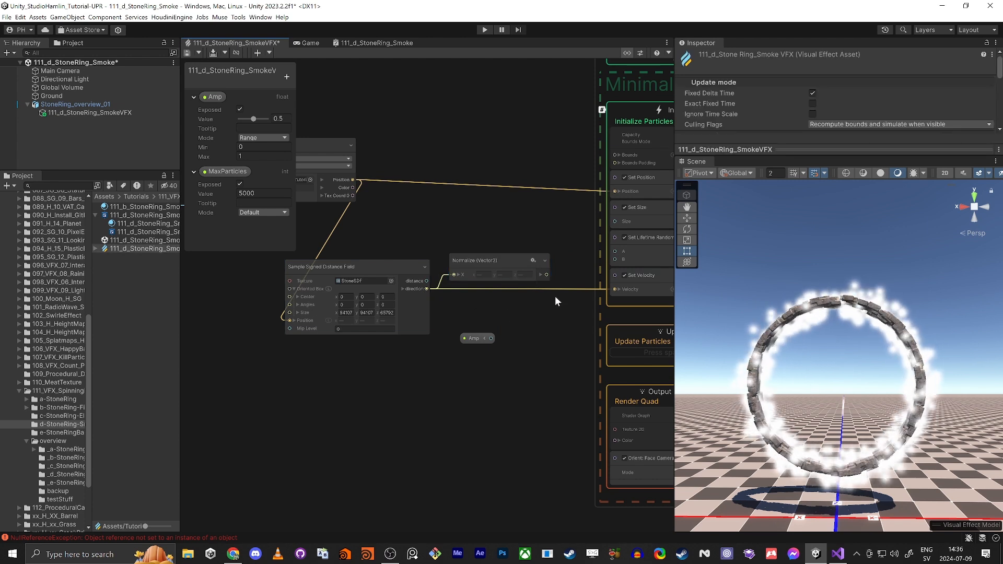
pyautogui.press('space')
pyautogui.write('mul')
pyautogui.press('Return')
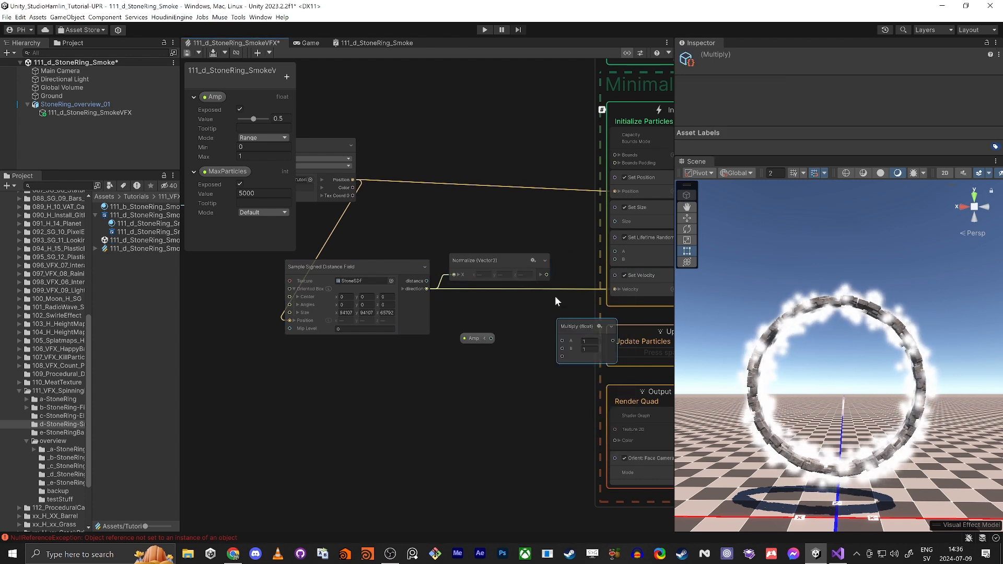
pyautogui.moveTo(546, 274); pyautogui.dragTo(563, 340)
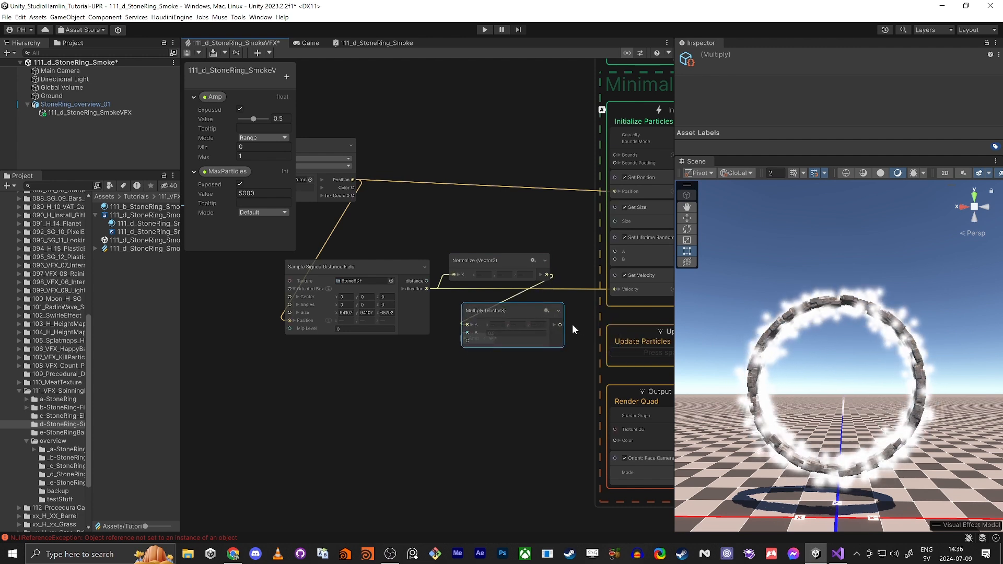
pyautogui.moveTo(560, 324); pyautogui.dragTo(577, 297)
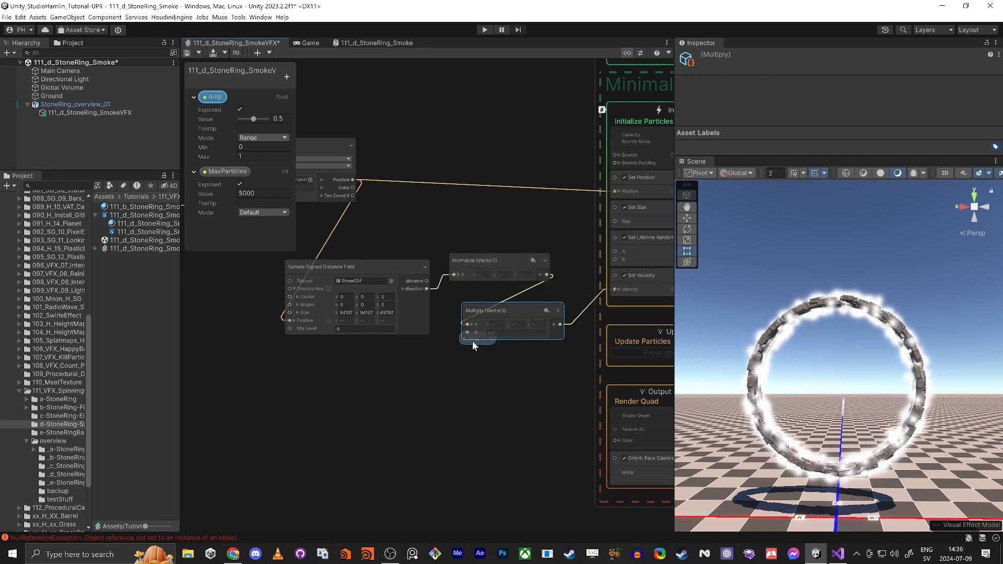
pyautogui.moveTo(472, 340); pyautogui.dragTo(415, 353)
# Step: Space out the Random, Sample Mesh, SDF and Normalize nodes and line up the Multiply node behind Normalize
pyautogui.moveTo(463, 212); pyautogui.dragTo(582, 213, button='middle')
pyautogui.scroll(-4, 481, 238)
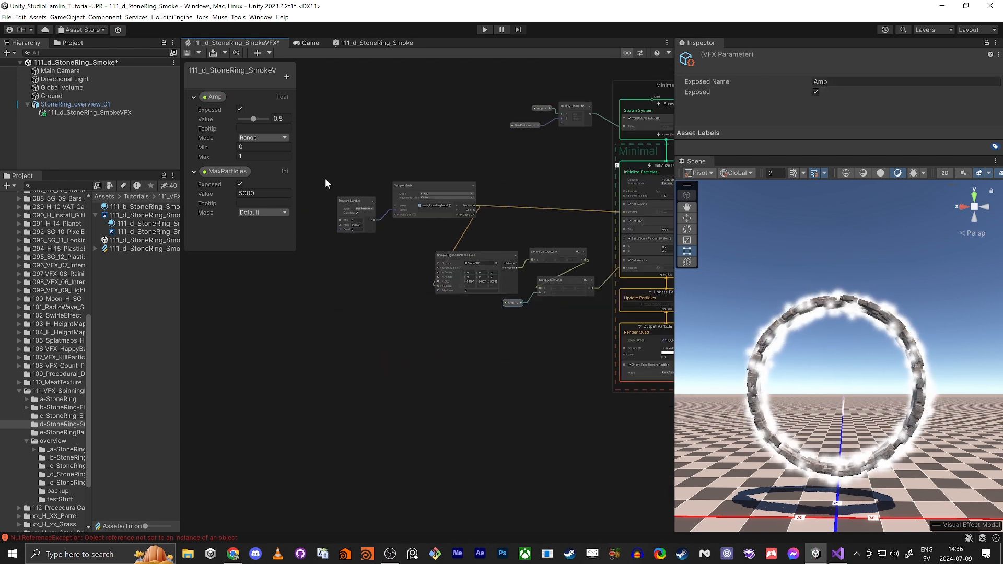
pyautogui.moveTo(312, 178); pyautogui.dragTo(494, 248)
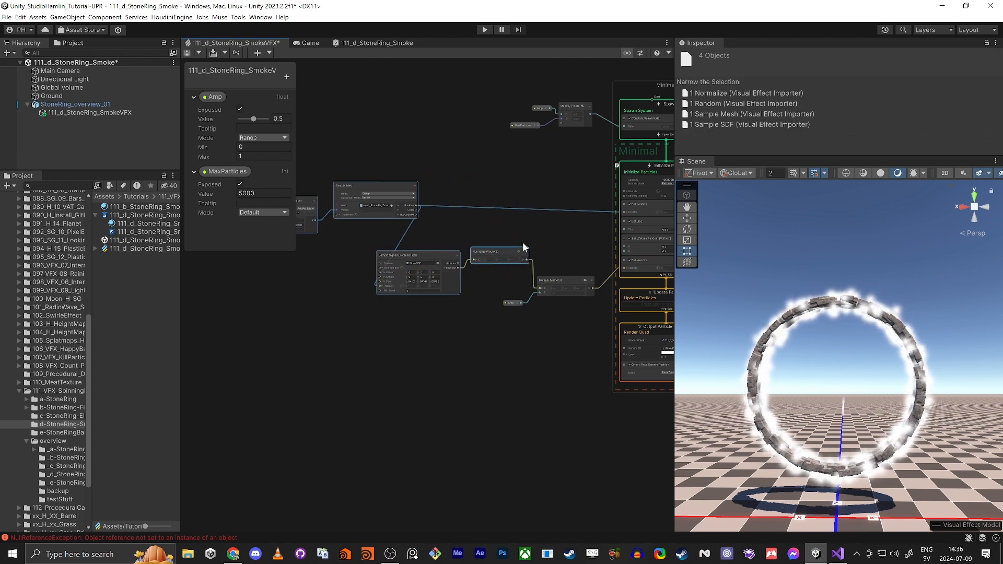
pyautogui.click(522, 243)
pyautogui.moveTo(563, 284); pyautogui.dragTo(571, 261)
pyautogui.scroll(6, 555, 296)
pyautogui.moveTo(554, 296); pyautogui.dragTo(449, 333, button='middle')
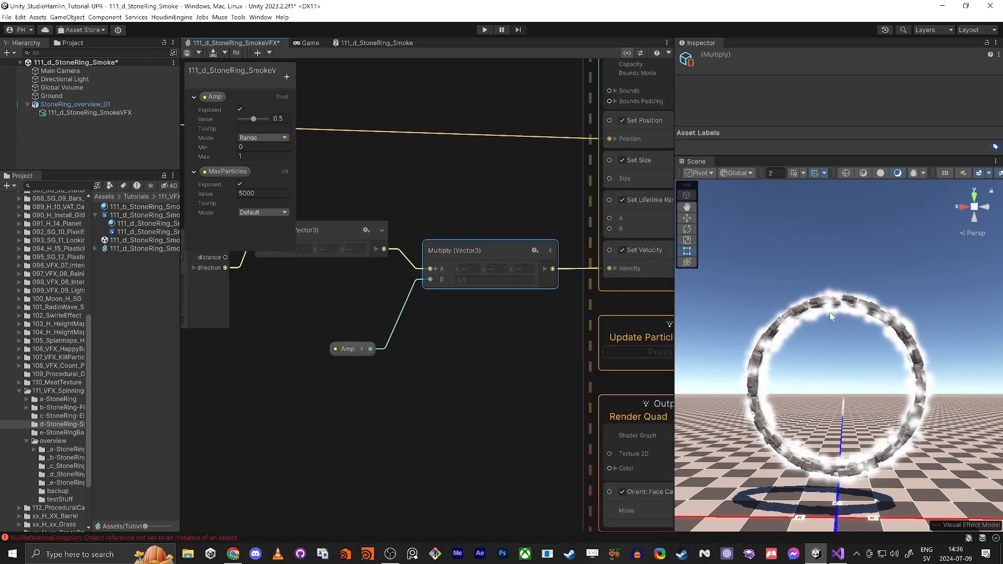
# Step: Test the Amp slider while viewing the ring up close, leaving it at 1
pyautogui.press('w')
pyautogui.moveTo(857, 330); pyautogui.dragTo(727, 340, button='right')
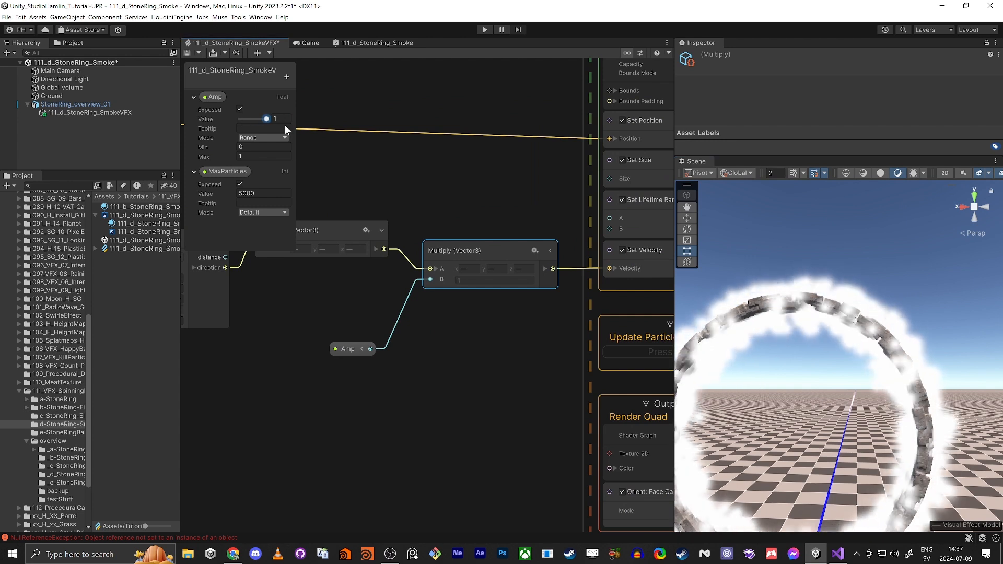
pyautogui.click(243, 119)
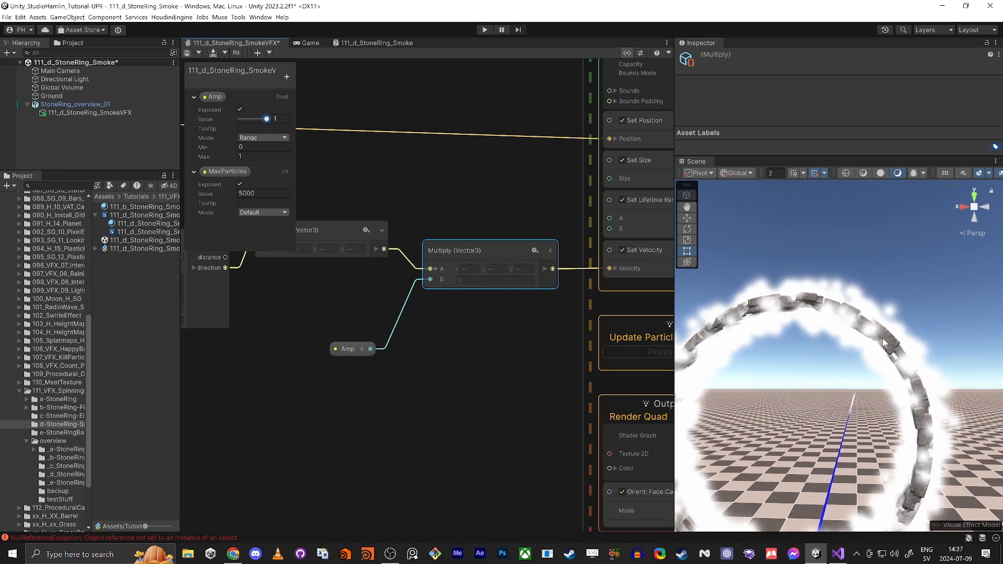
# Step: Move the Update Particle and Output Particle contexts down to open gaps between the contexts
pyautogui.scroll(-3, 431, 181)
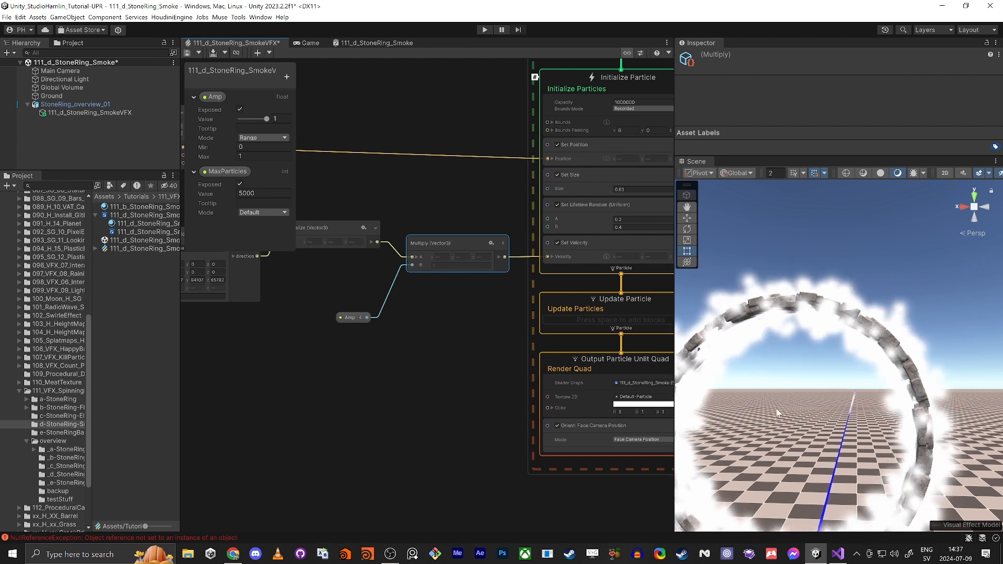
pyautogui.scroll(-1, 416, 387)
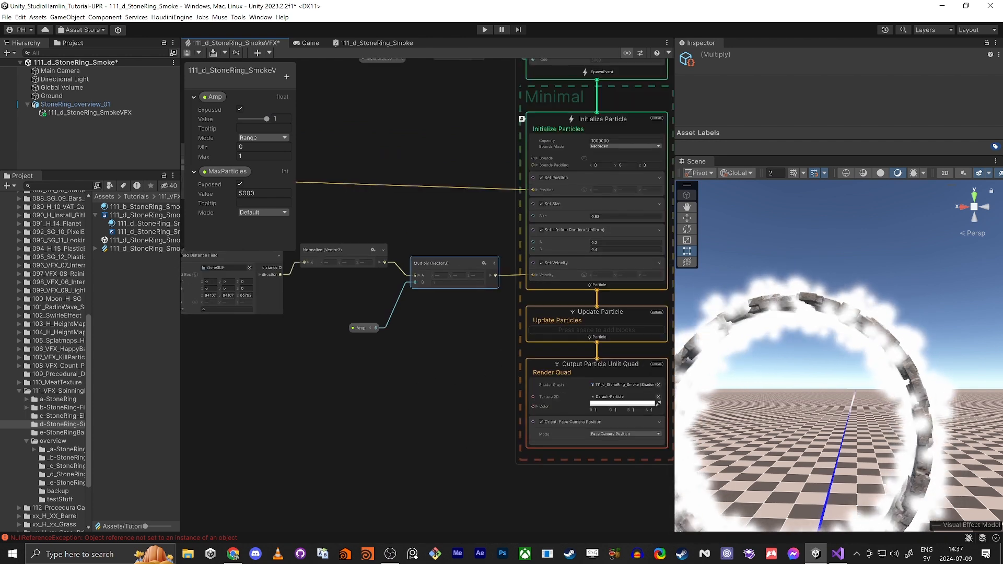
pyautogui.click(401, 350)
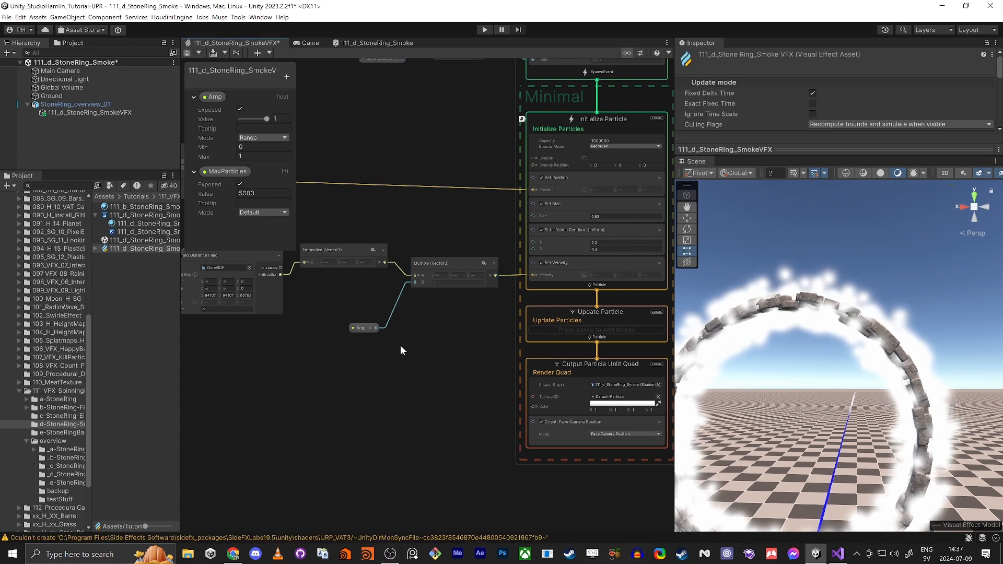
pyautogui.moveTo(436, 368); pyautogui.dragTo(354, 234, button='middle')
pyautogui.moveTo(367, 375); pyautogui.dragTo(540, 174)
pyautogui.moveTo(540, 178); pyautogui.dragTo(536, 278)
pyautogui.click(412, 331)
pyautogui.moveTo(454, 292); pyautogui.dragTo(476, 234)
# Step: Add a Gravity block to the Update Particle context
pyautogui.press('space')
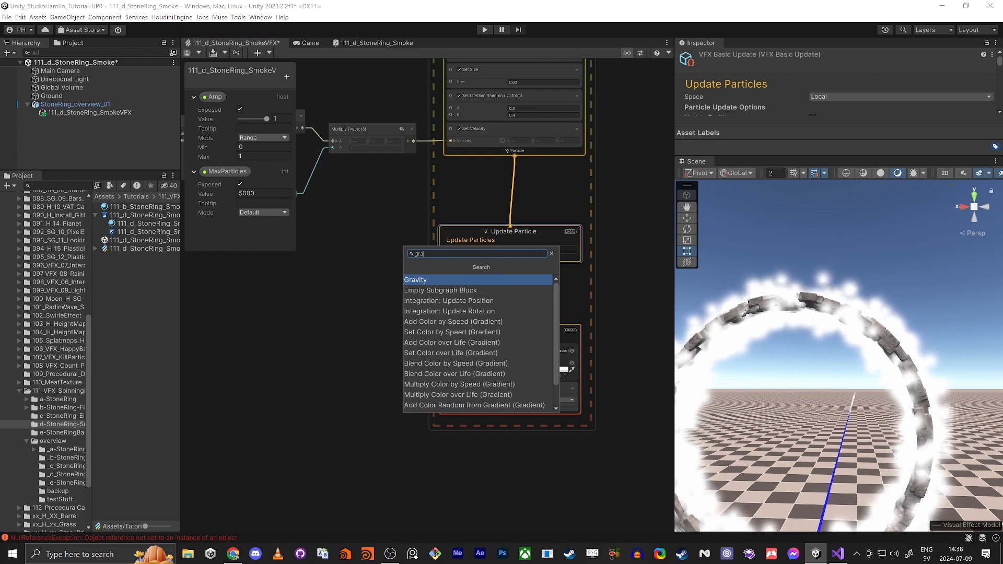
pyautogui.write('grav')
pyautogui.press('Return')
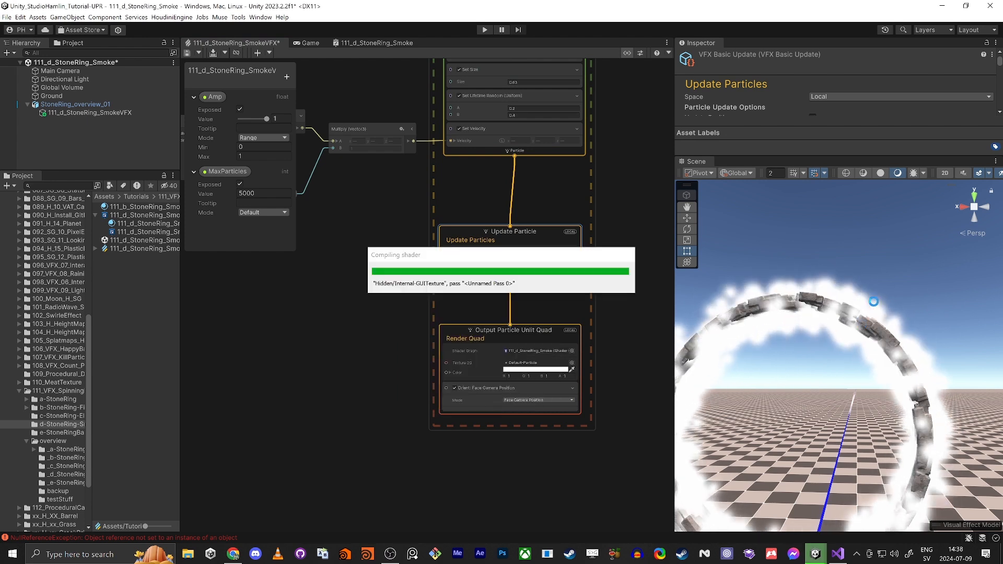
# Step: Add a Vector3 node beside the Update Particle context and set its Y value to 3
pyautogui.moveTo(356, 305); pyautogui.dragTo(436, 298, button='middle')
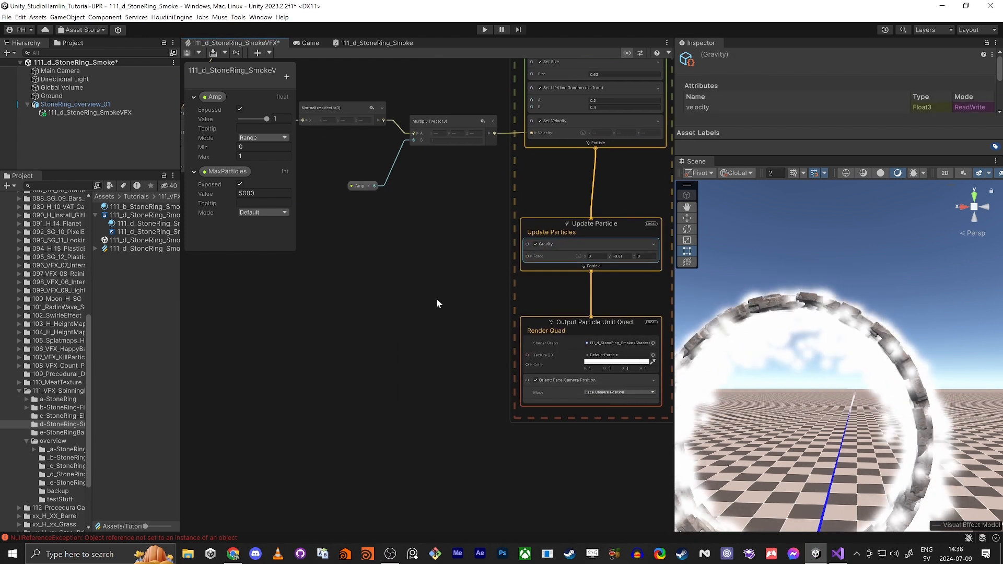
pyautogui.scroll(2, 410, 252)
pyautogui.click(387, 258)
pyautogui.press('space')
pyautogui.write('vector3')
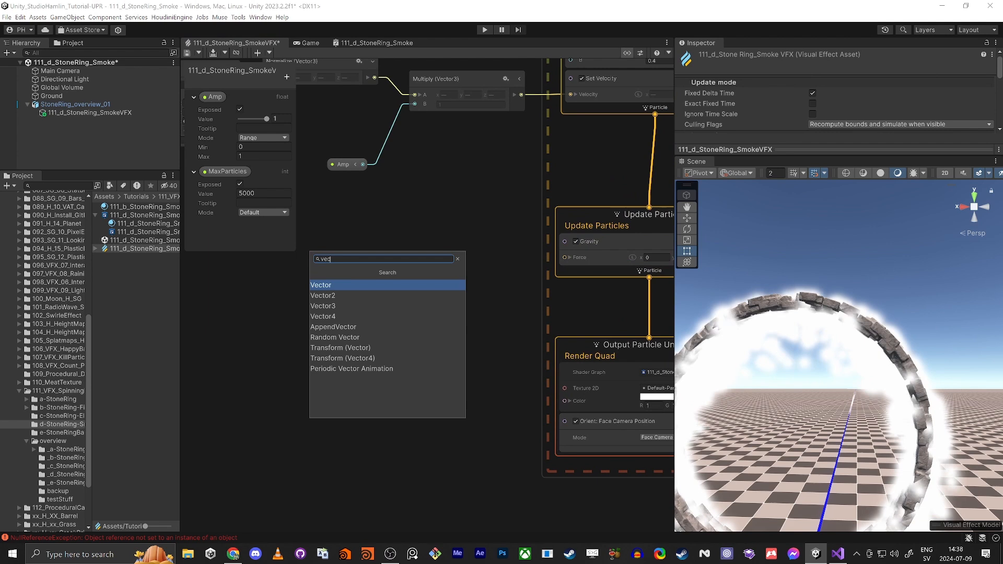
pyautogui.press('Return')
pyautogui.moveTo(426, 284); pyautogui.dragTo(359, 242)
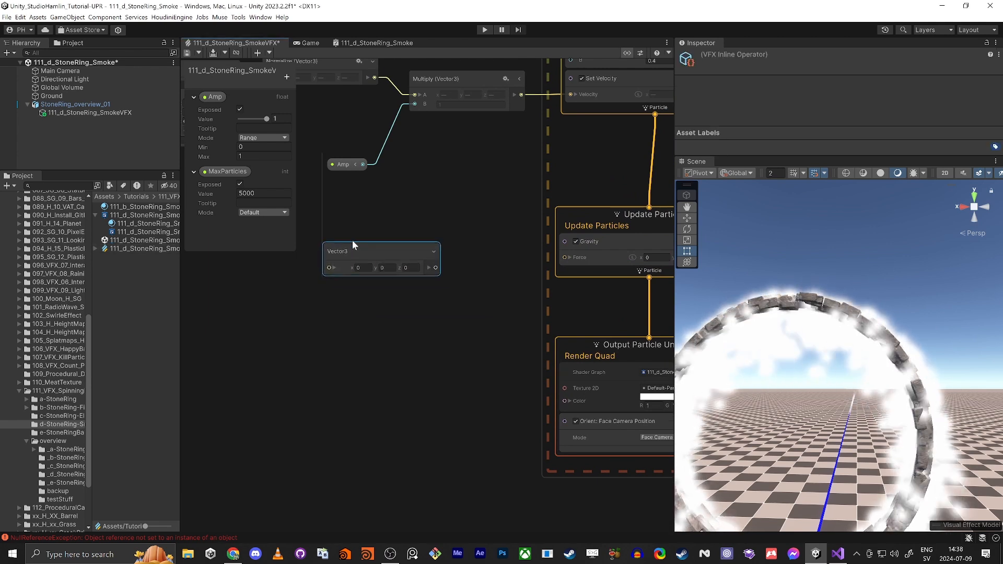
pyautogui.click(385, 264)
pyautogui.write('3')
pyautogui.click(401, 301)
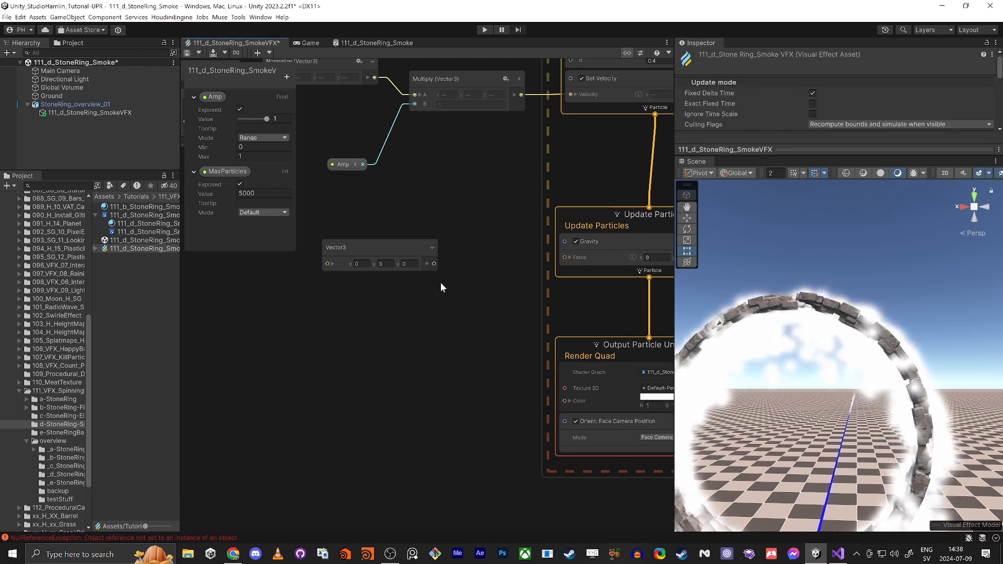
# Step: Add a Multiply node that takes the Vector3 in A and drives the Gravity block's Force
pyautogui.press('space')
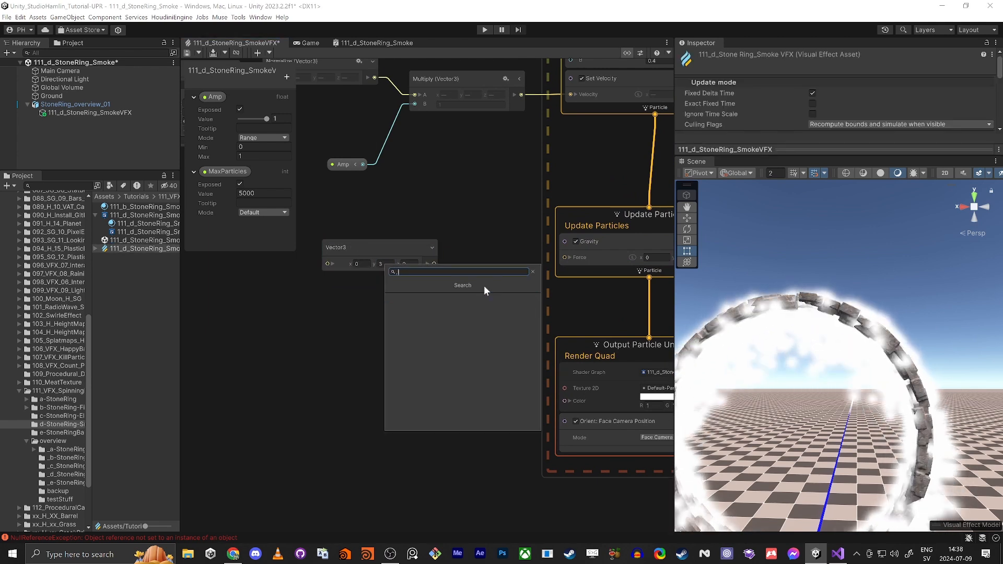
pyautogui.write('multi')
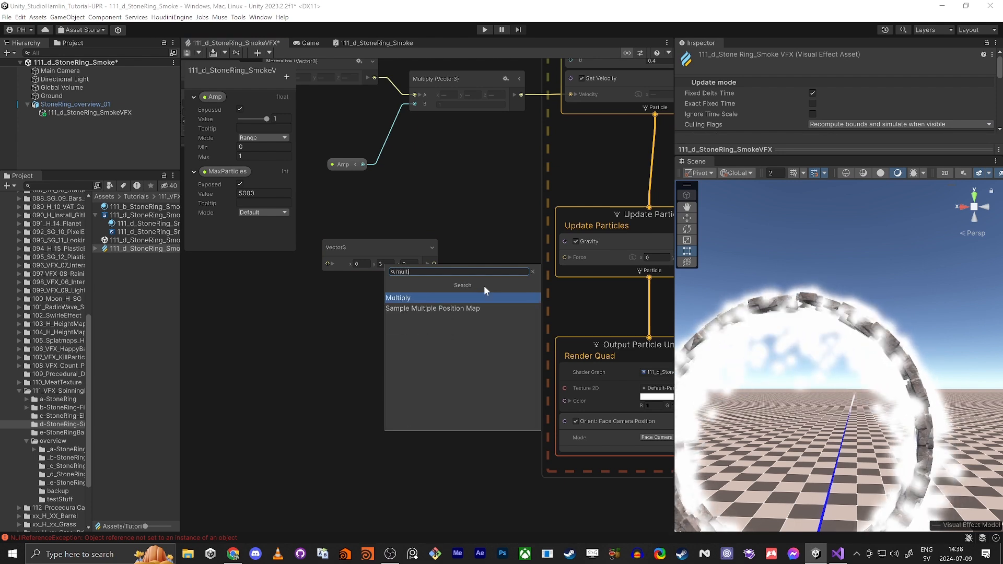
pyautogui.press('Return')
pyautogui.moveTo(506, 272); pyautogui.dragTo(563, 257)
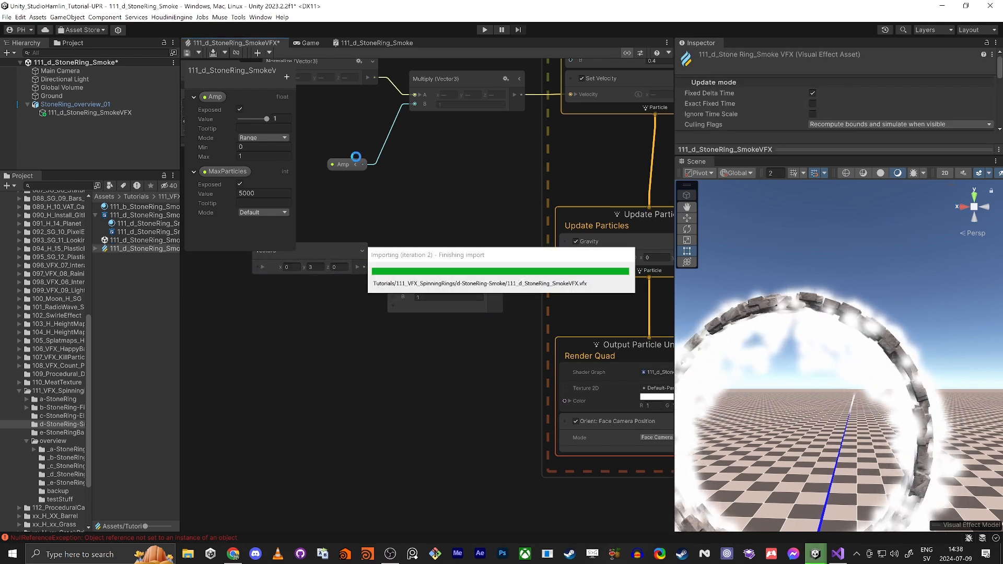
pyautogui.click(340, 164)
pyautogui.moveTo(403, 271); pyautogui.dragTo(401, 223)
# Step: Duplicate the Amp node and connect the copy to input B of the Multiply node driving gravity
pyautogui.click(344, 164)
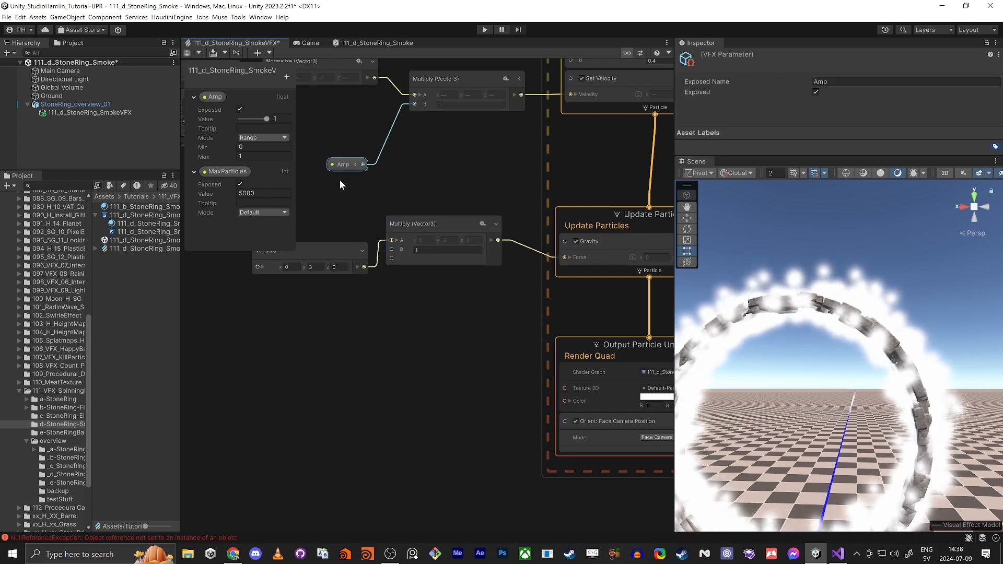
pyautogui.hotkey('ctrl', 'd')
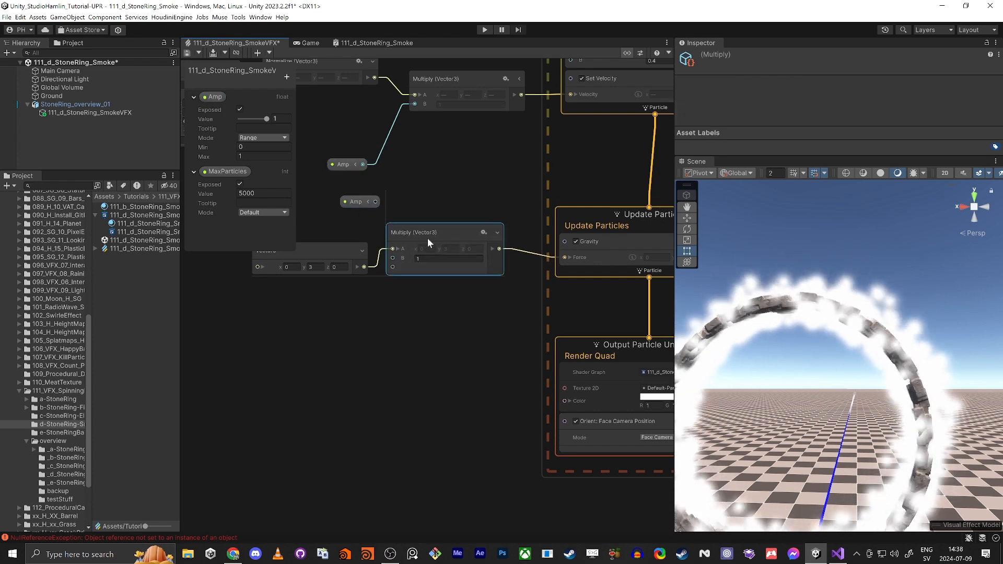
pyautogui.moveTo(427, 237); pyautogui.dragTo(432, 255)
pyautogui.moveTo(357, 202); pyautogui.dragTo(393, 271)
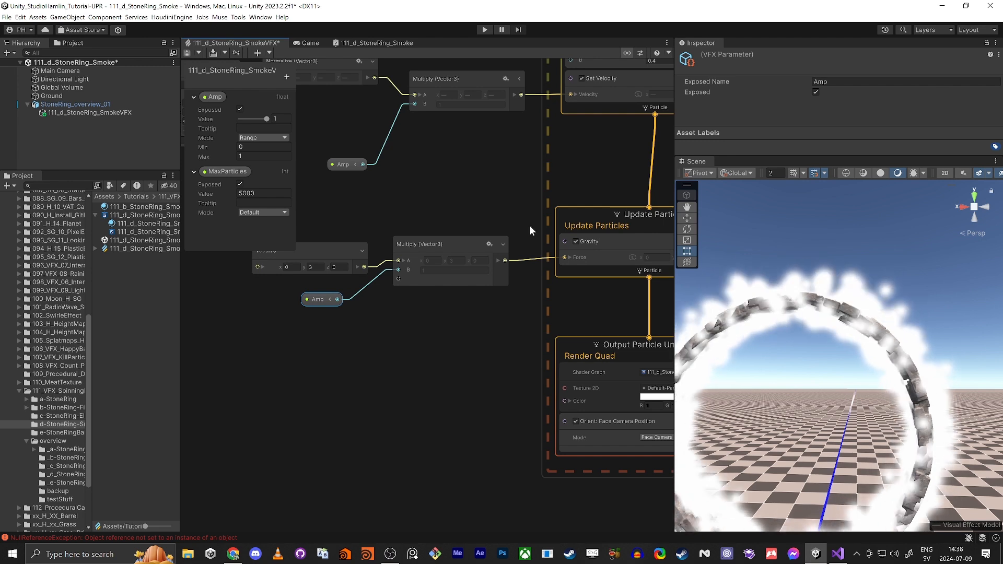
# Step: Set the Amp property's value to 0.92 in the blackboard
pyautogui.moveTo(490, 333); pyautogui.dragTo(434, 343, button='middle')
pyautogui.scroll(-1, 434, 343)
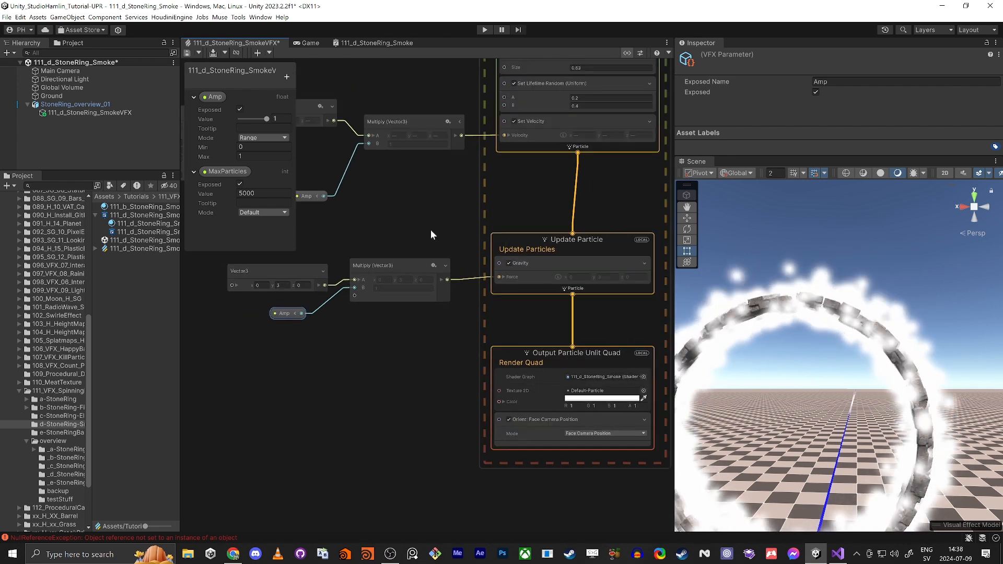
pyautogui.moveTo(267, 119)
pyautogui.mouseDown()
pyautogui.moveTo(199, 114)
pyautogui.moveTo(278, 123)
pyautogui.moveTo(269, 127)
pyautogui.mouseUp()
# Step: Nudge the Random node up beside the Sample Mesh node and check the smoke around the whole ring
pyautogui.scroll(-7, 449, 398)
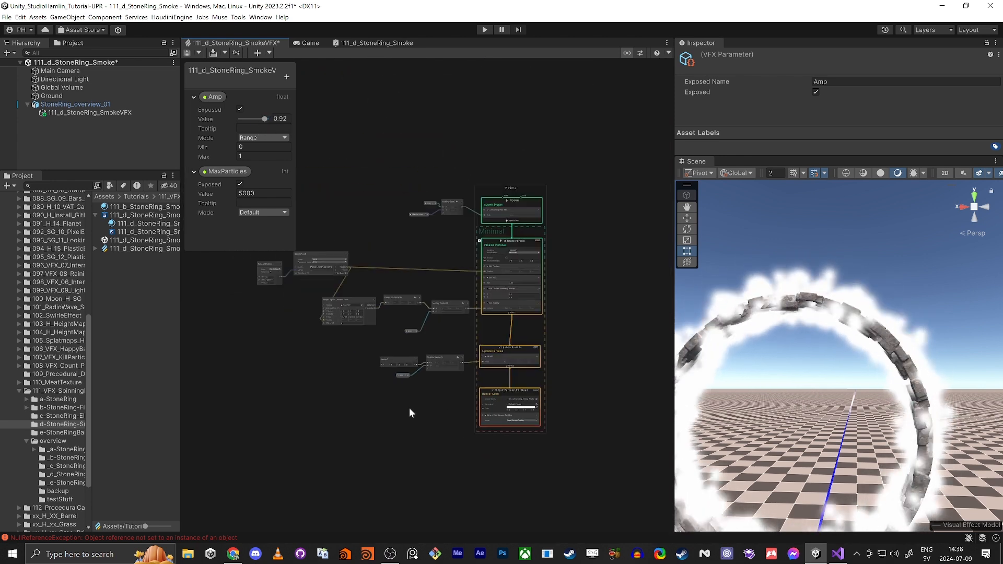
pyautogui.moveTo(339, 403); pyautogui.dragTo(402, 407, button='middle')
pyautogui.scroll(3, 368, 282)
pyautogui.moveTo(323, 235); pyautogui.dragTo(318, 225)
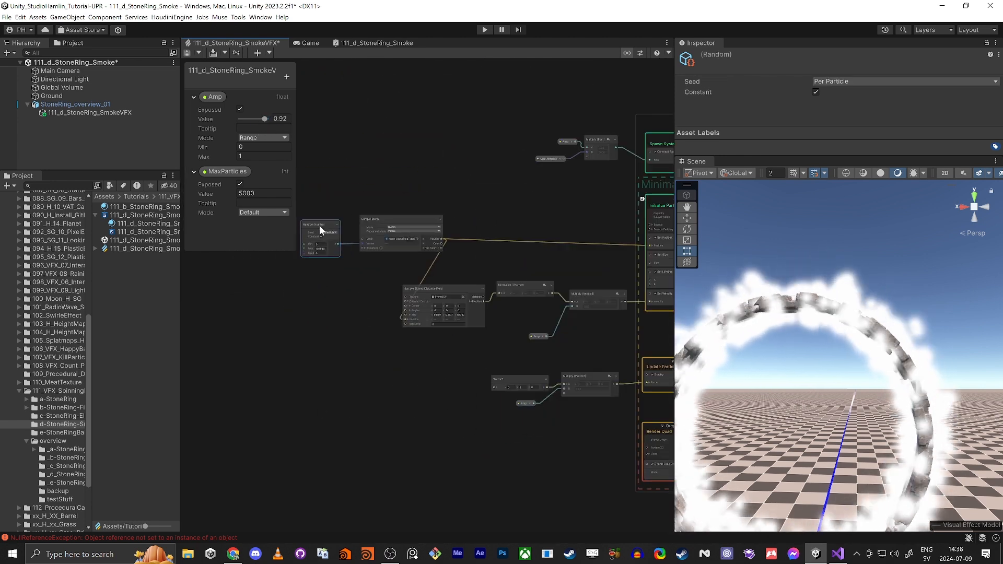
pyautogui.moveTo(394, 449); pyautogui.dragTo(330, 433, button='middle')
pyautogui.scroll(1, 366, 435)
pyautogui.scroll(-2, 366, 438)
pyautogui.scroll(-1, 365, 456)
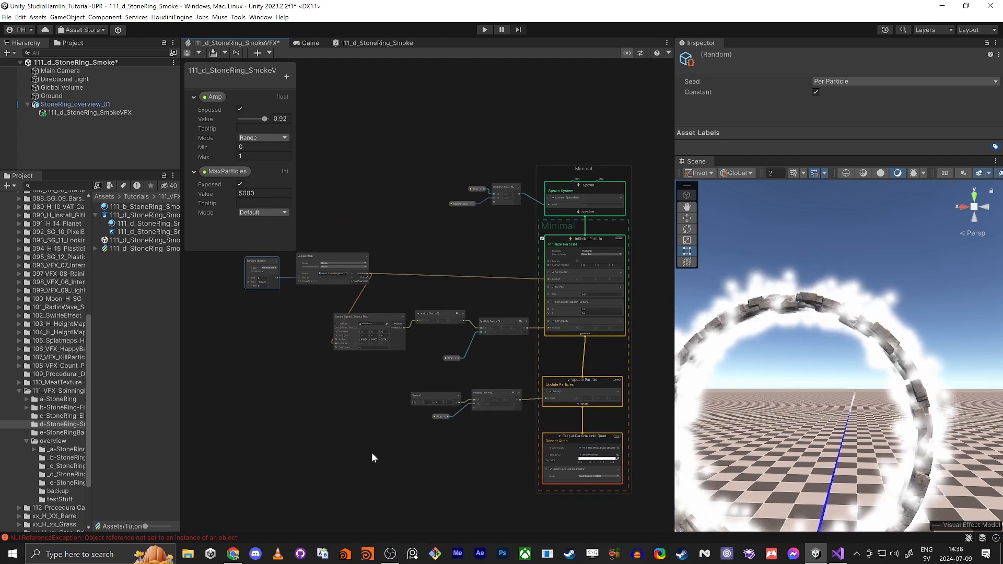
pyautogui.moveTo(848, 390); pyautogui.dragTo(862, 367, button='middle')
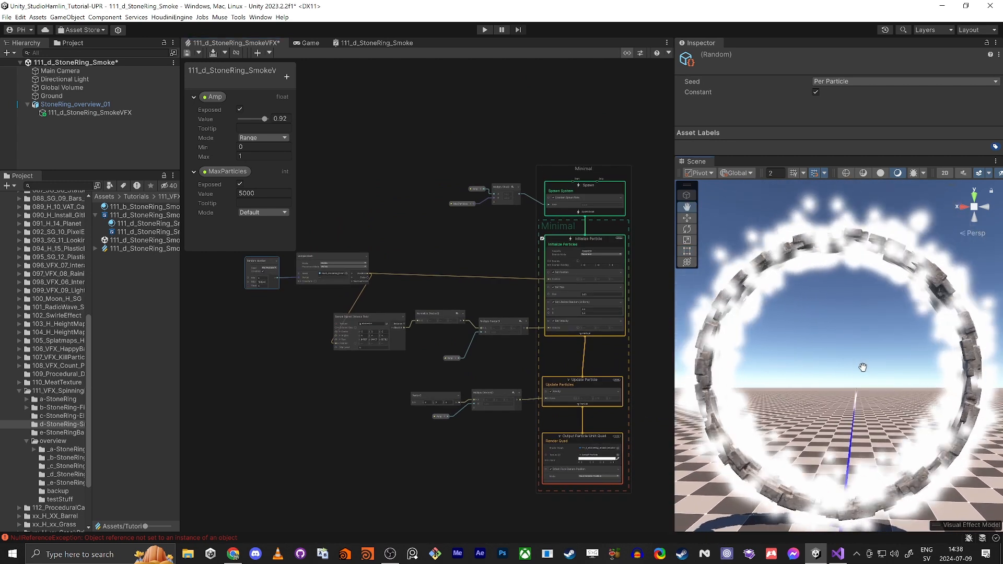
pyautogui.scroll(-2, 861, 368)
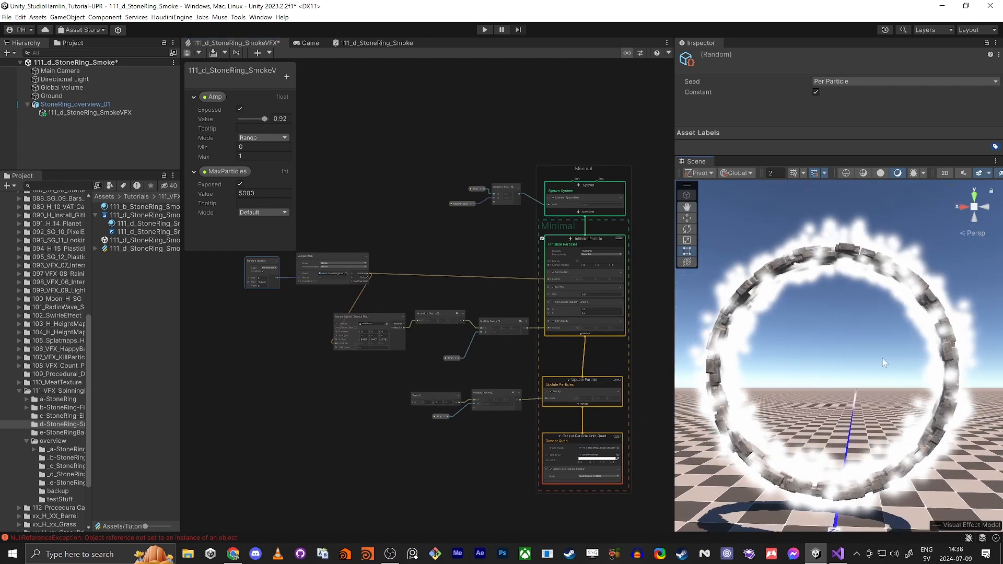